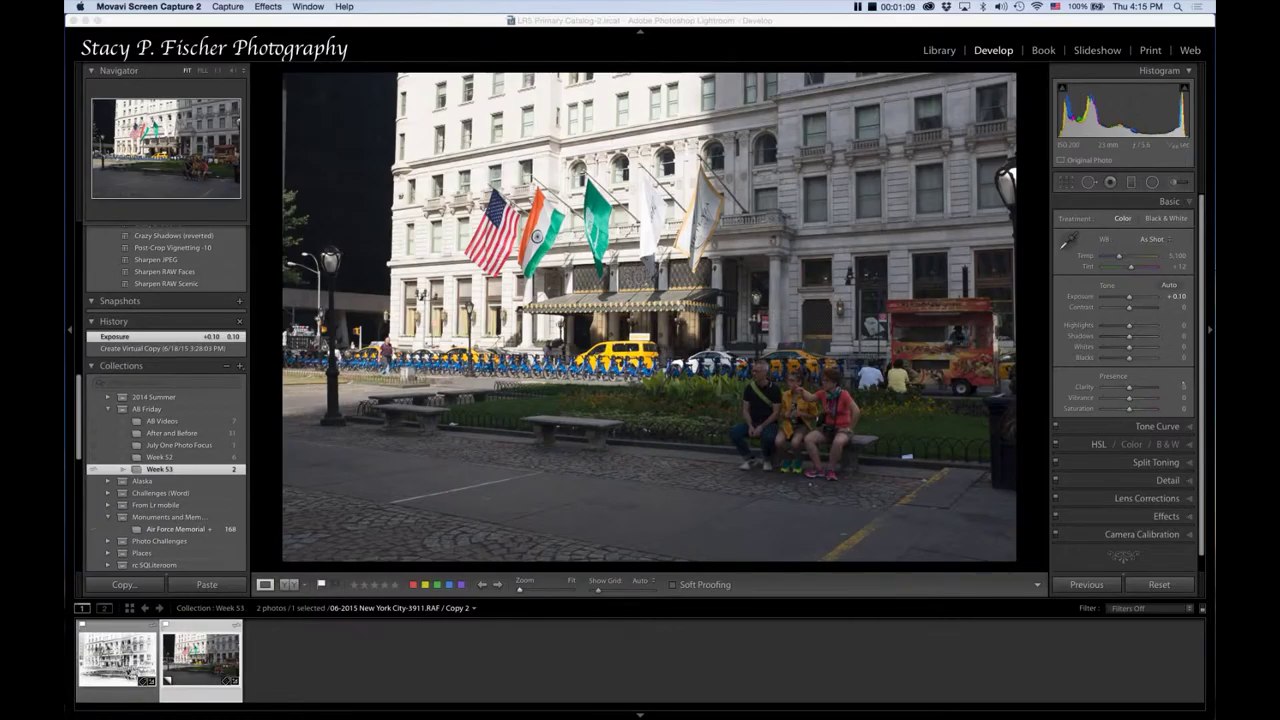
Enable lens profile corrections, comparing the photo with and without them.
left_click(1201, 385)
scroll(1198, 430, "down", 1)
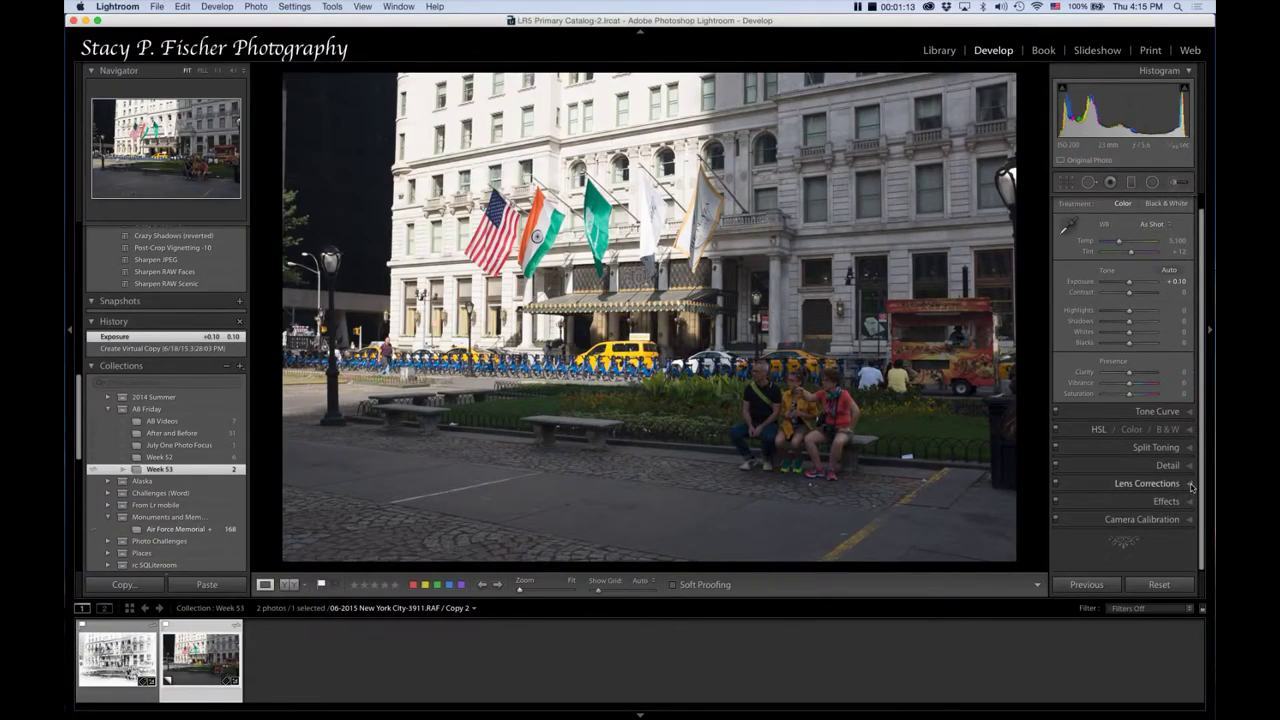
left_click(1191, 487)
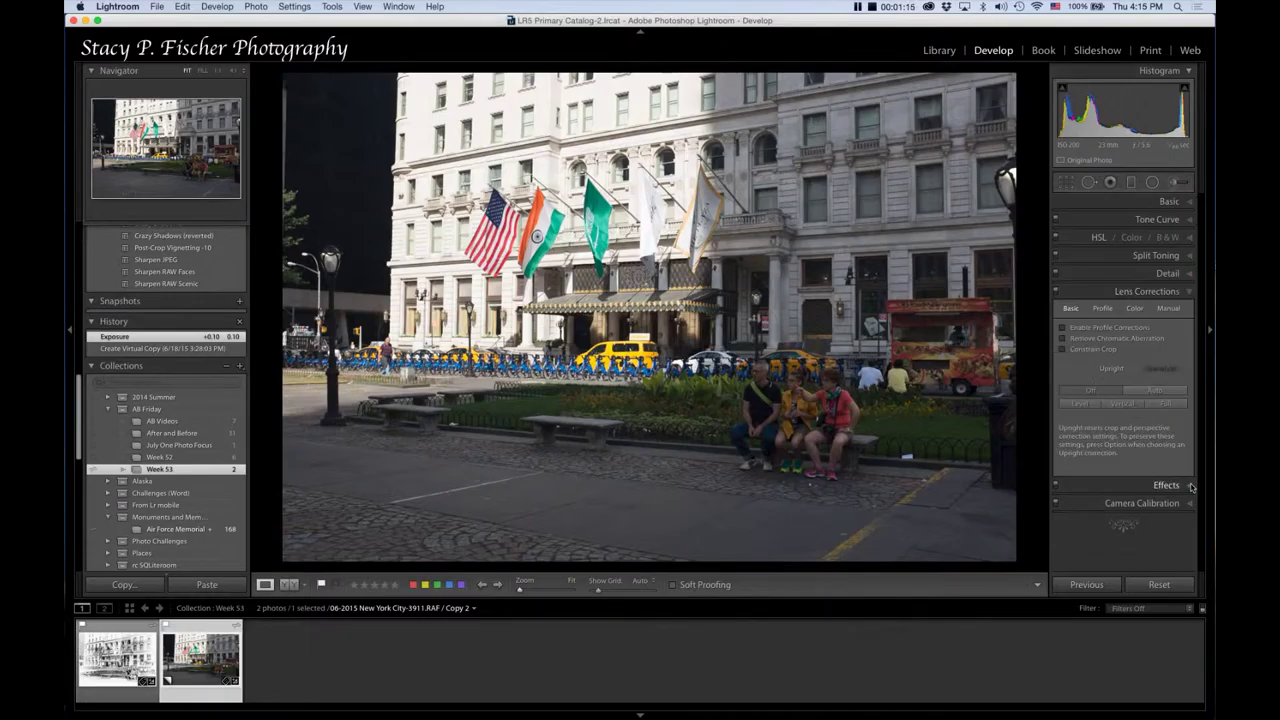
left_click(1063, 329)
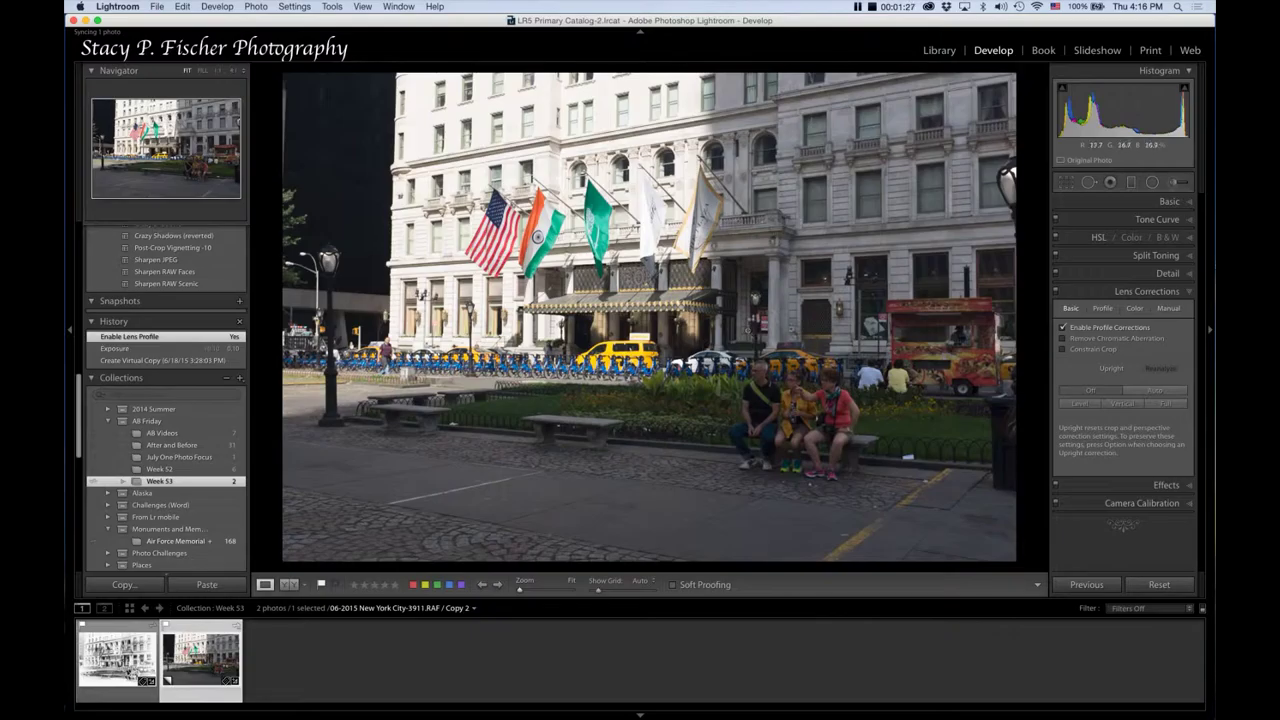
left_click(1063, 329)
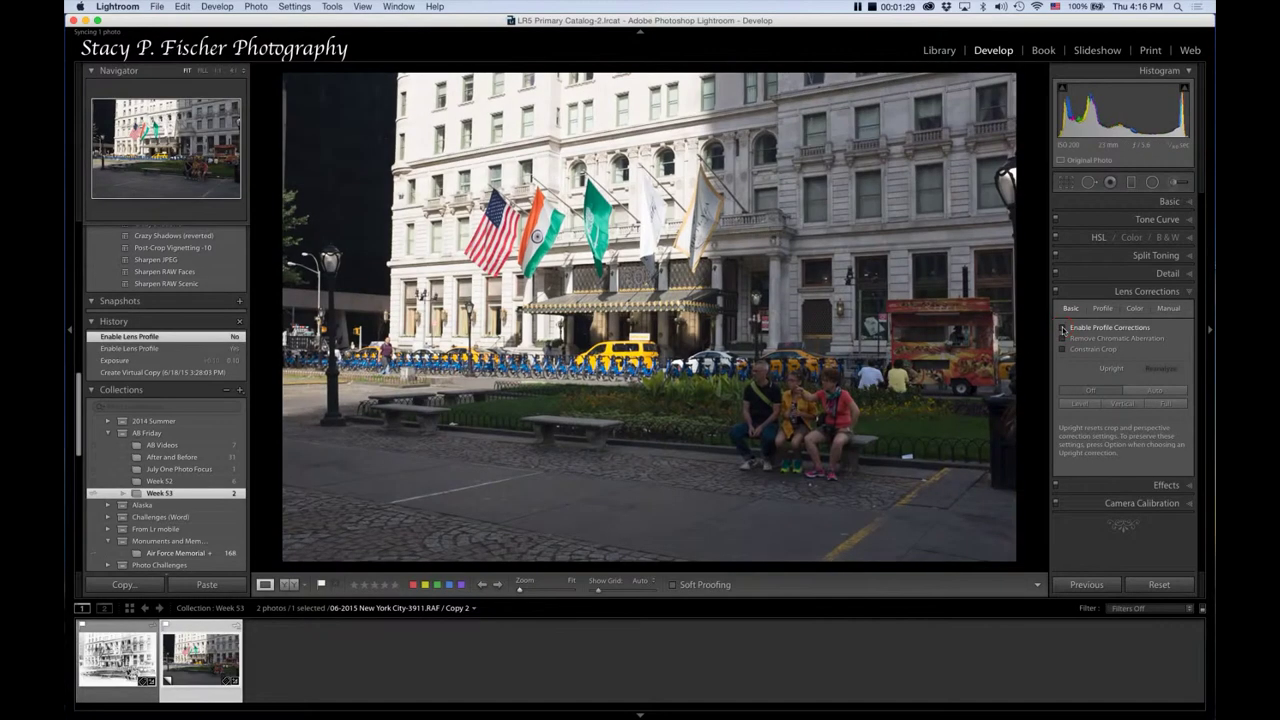
left_click(1063, 329)
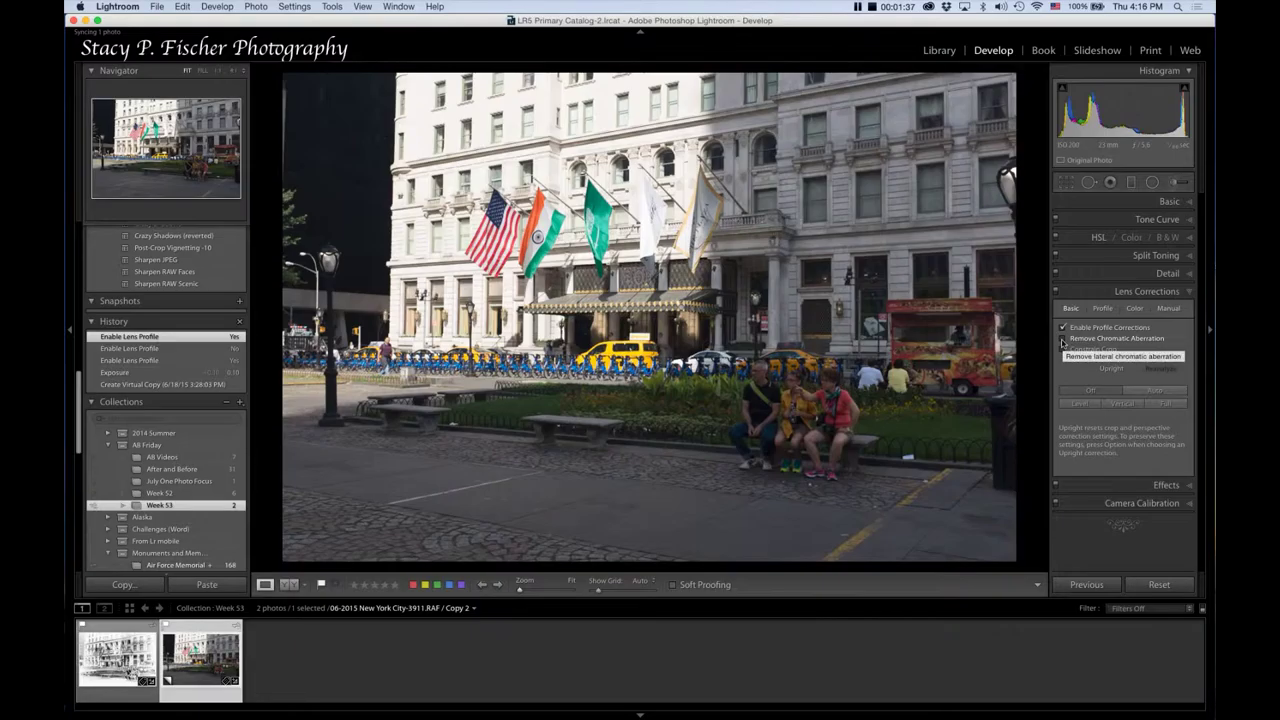
Remove chromatic aberration and apply Auto Upright perspective correction.
left_click(1063, 342)
left_click(1063, 342)
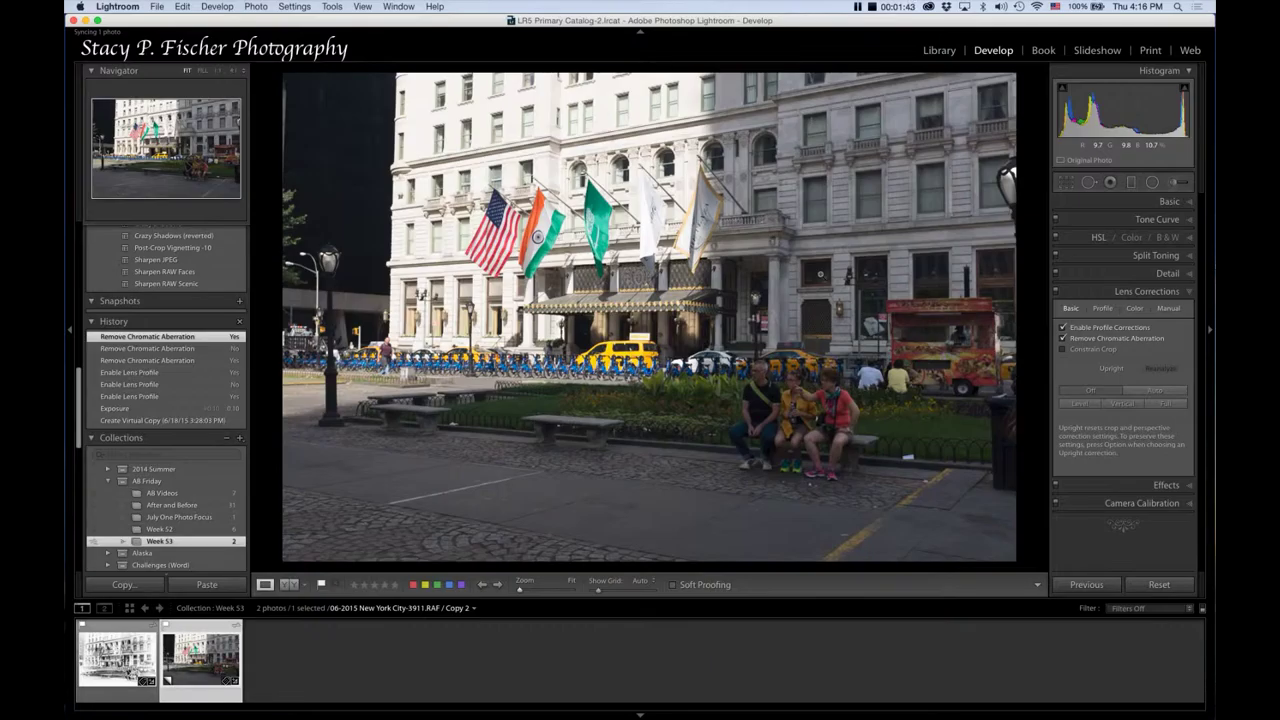
left_click(1166, 393)
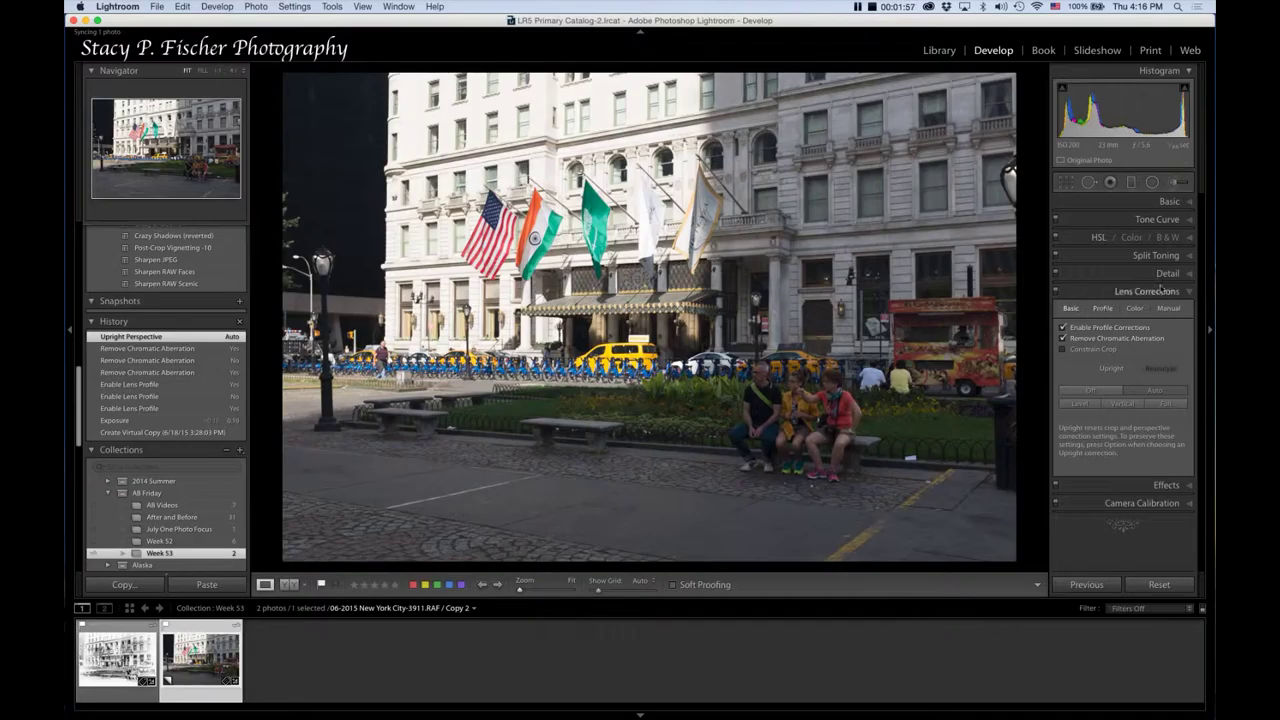
left_click(1191, 506)
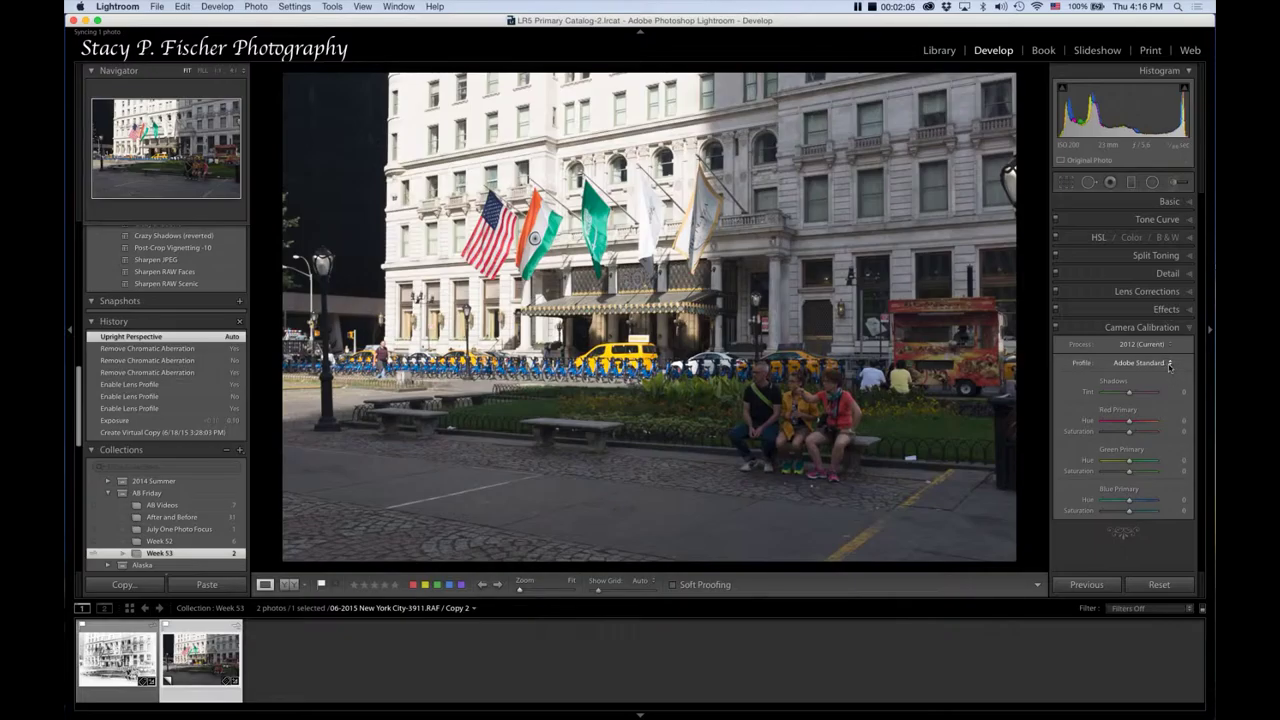
Try PROVIA/STANDARD, Velvia/VIVID and ASTIA/SOFT, then settle on the Camera Pro Neg. Std profile.
left_click(1170, 366)
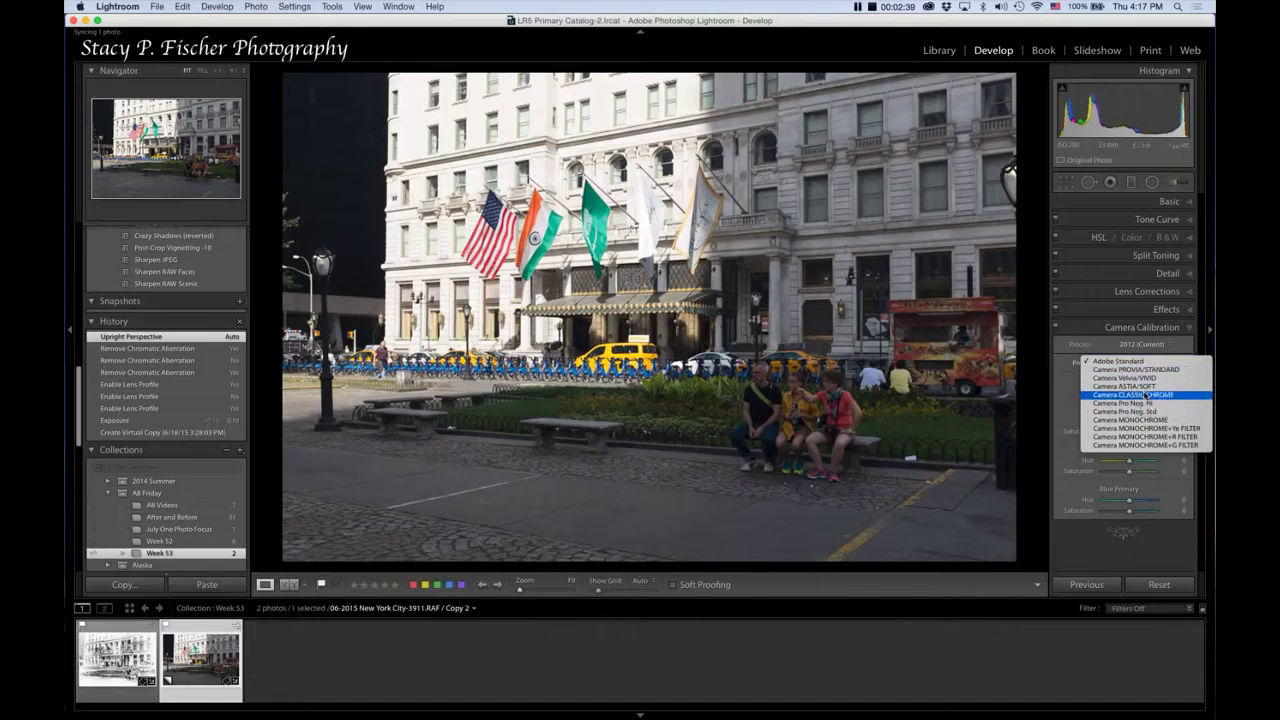
left_click(1142, 381)
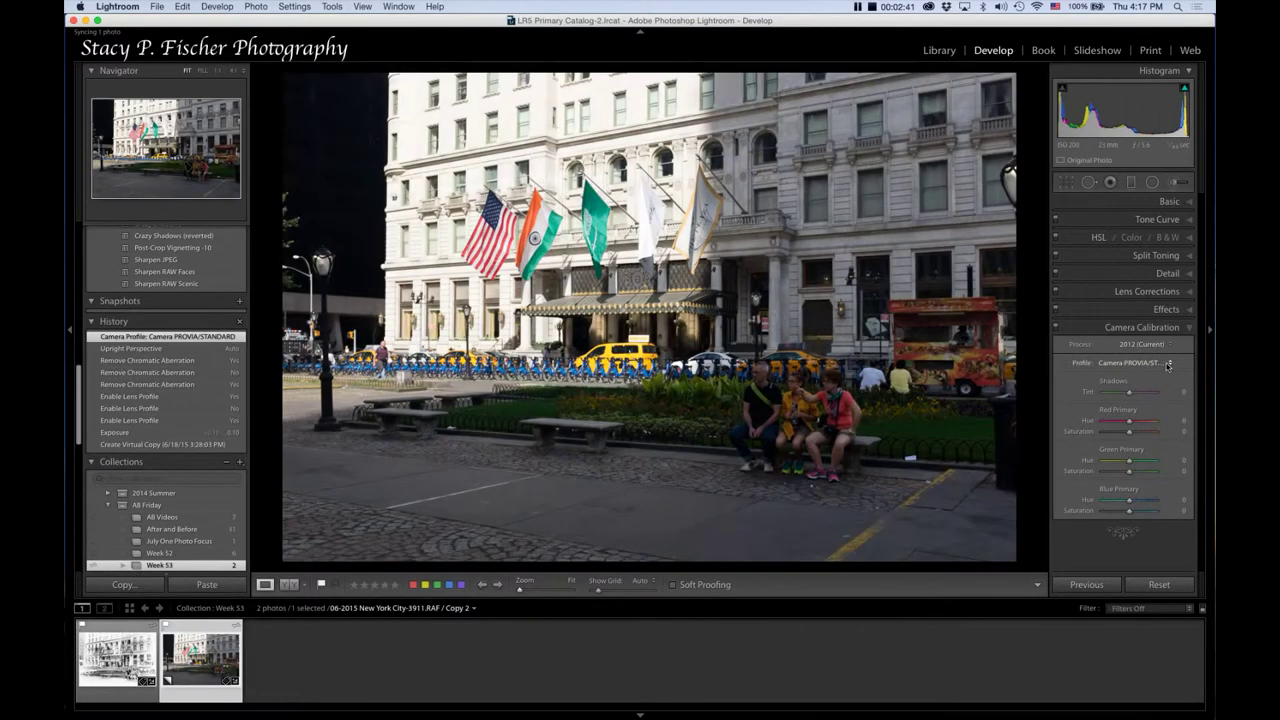
left_click(1158, 362)
left_click(1158, 370)
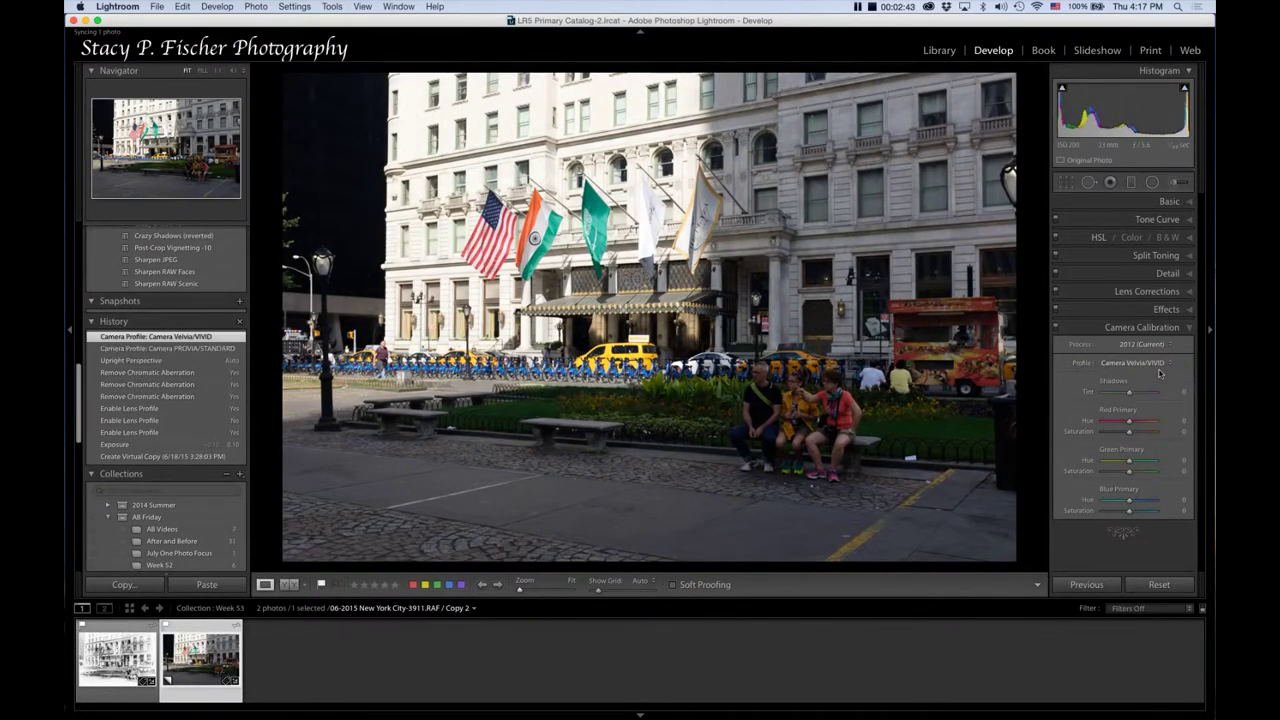
left_click(1172, 366)
left_click(1150, 356)
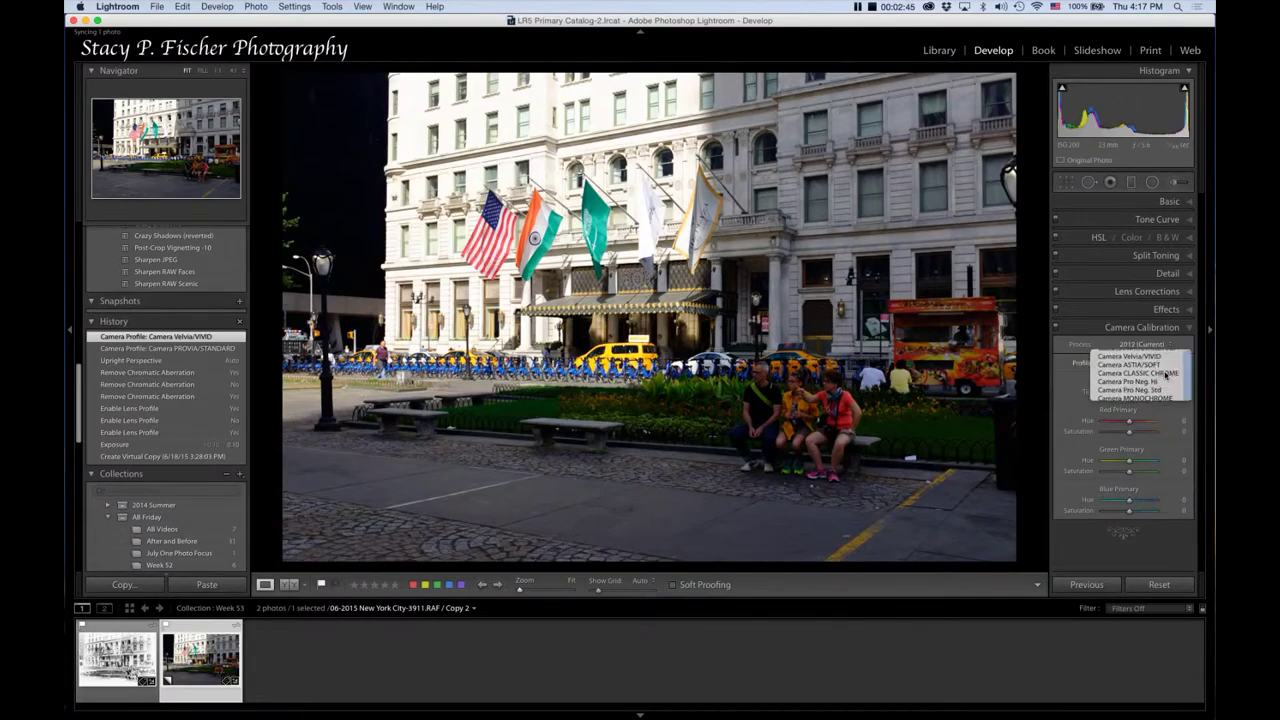
left_click(1170, 365)
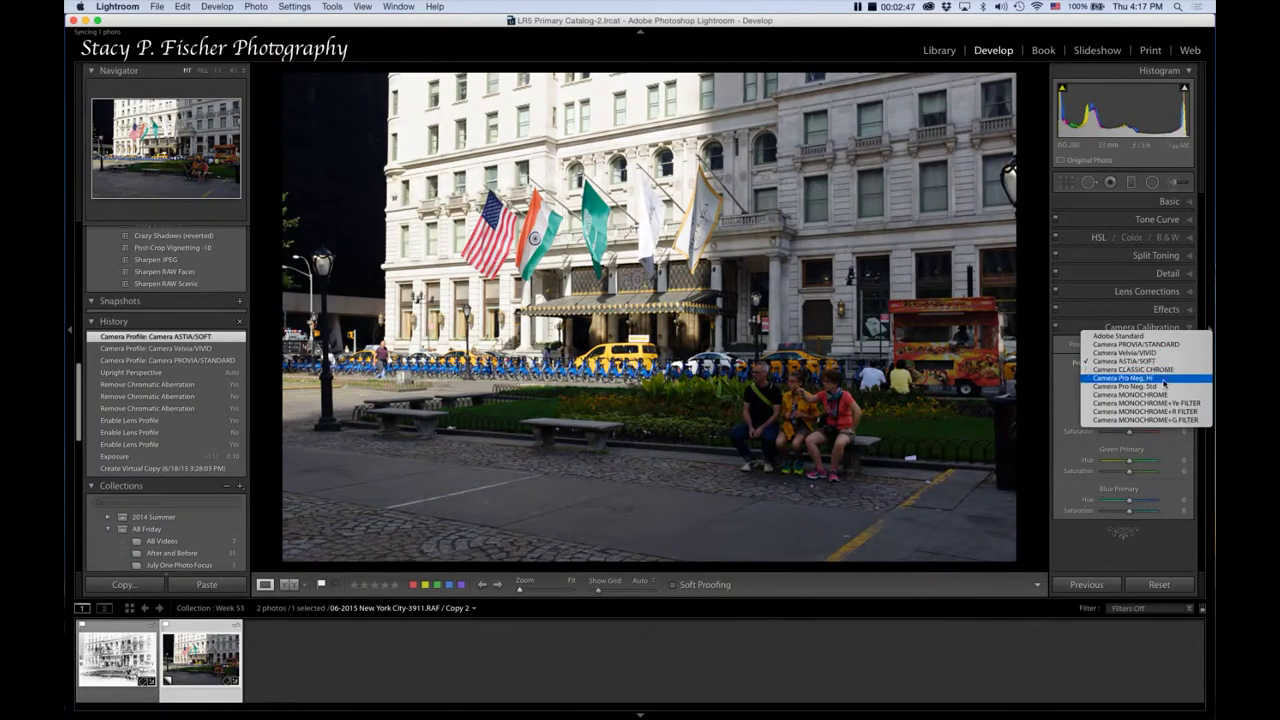
left_click(1160, 387)
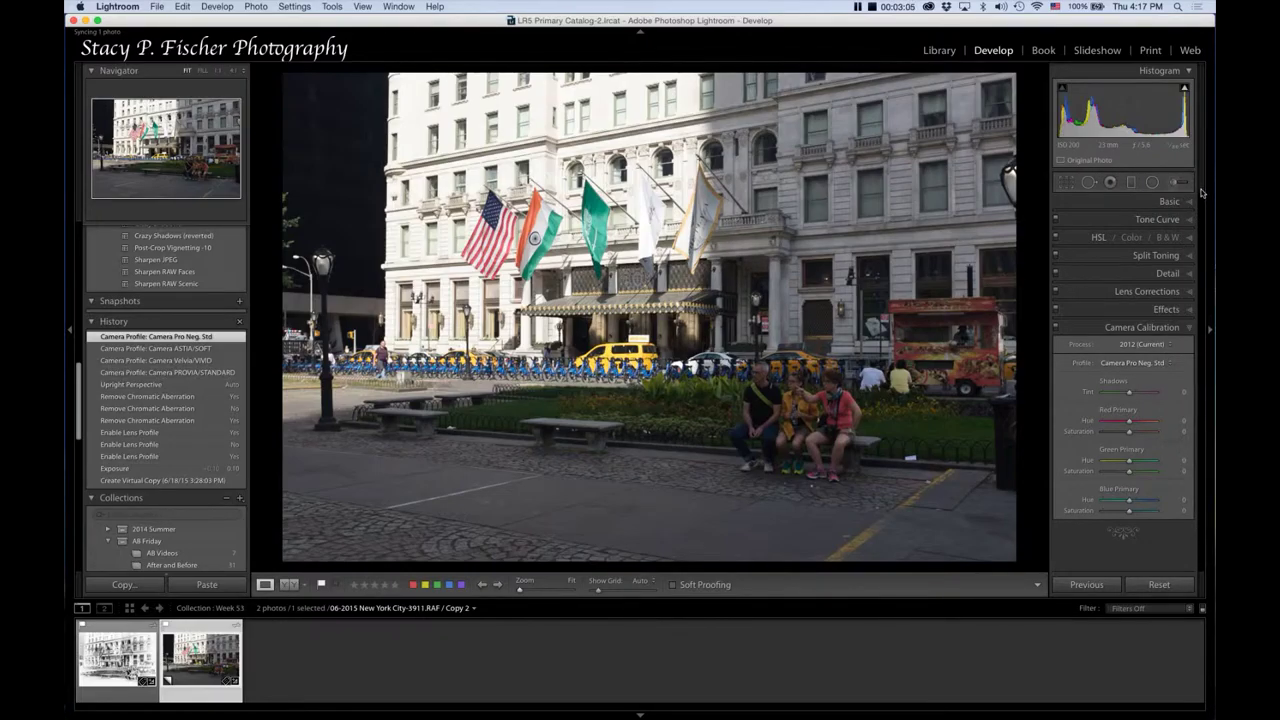
left_click(1189, 202)
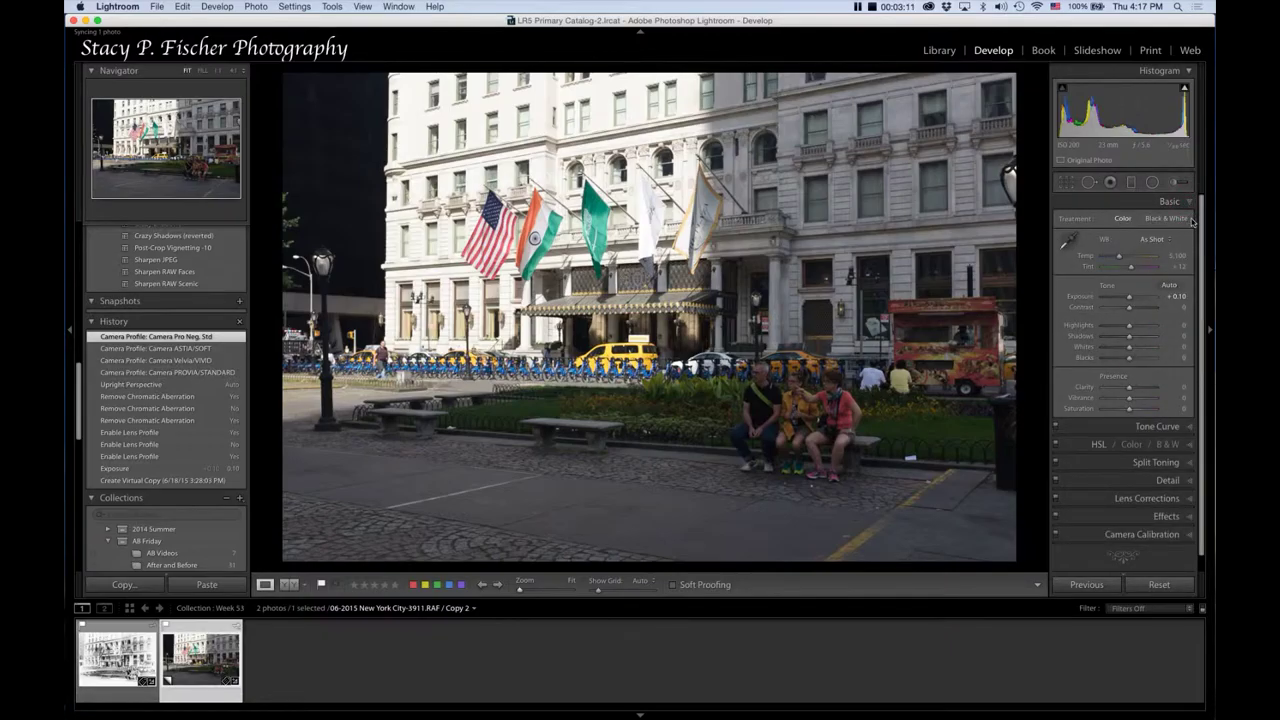
Set Exposure to +0.40, Highlights to -100 and Shadows to +100.
left_click(1178, 296)
type("0.4")
key("Return")
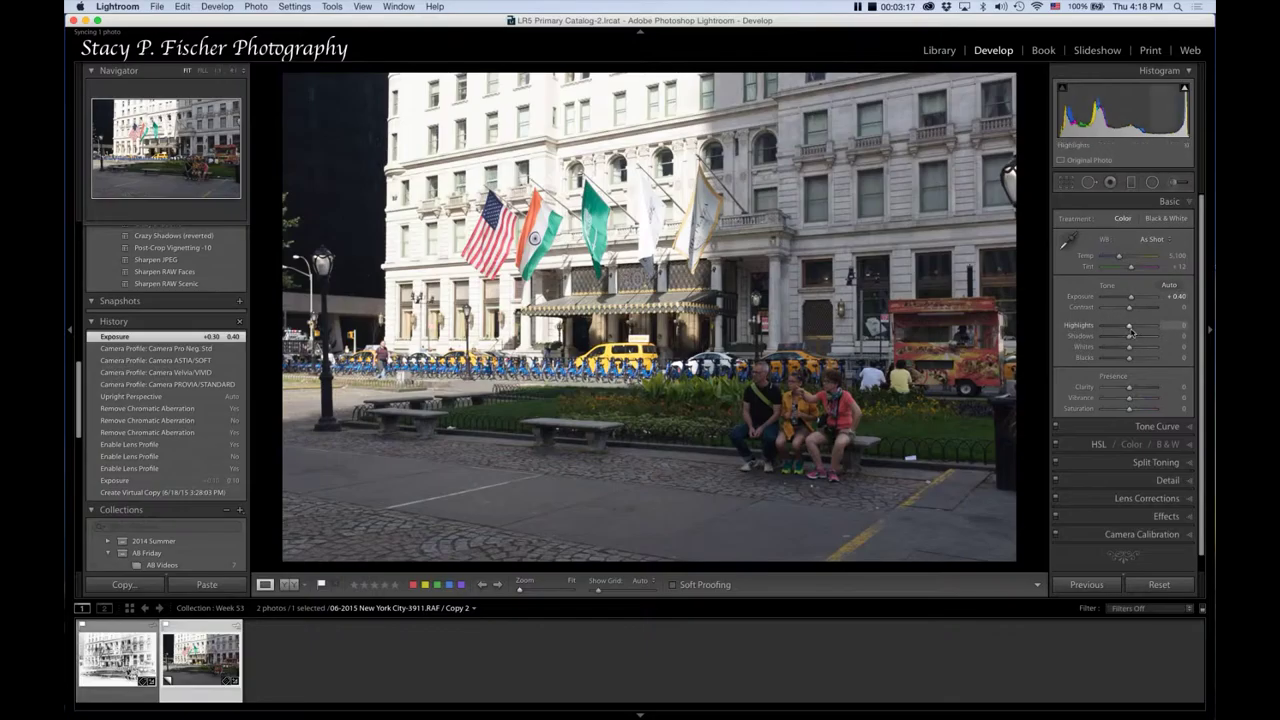
left_click_drag(1130, 329, 1098, 326)
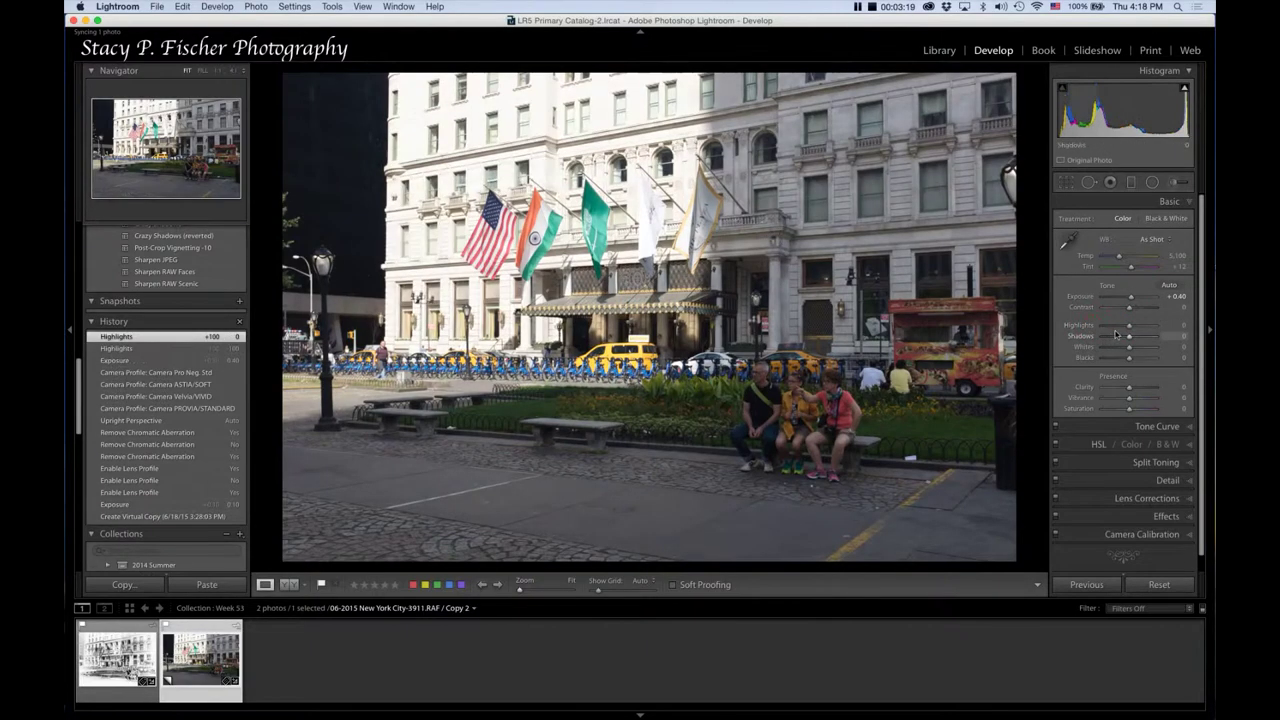
key("shift+minus")
key("shift+minus")
key("shift+minus")
key("shift+minus")
key("shift+minus")
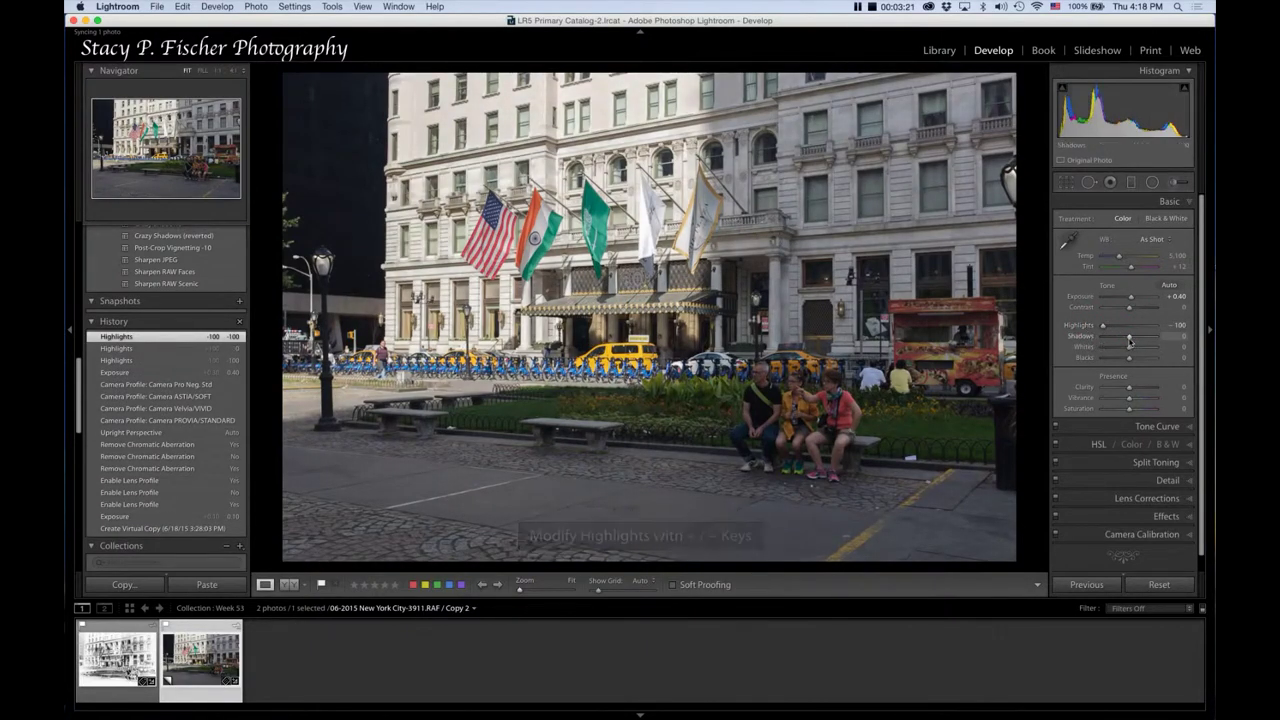
left_click_drag(1129, 341, 1167, 343)
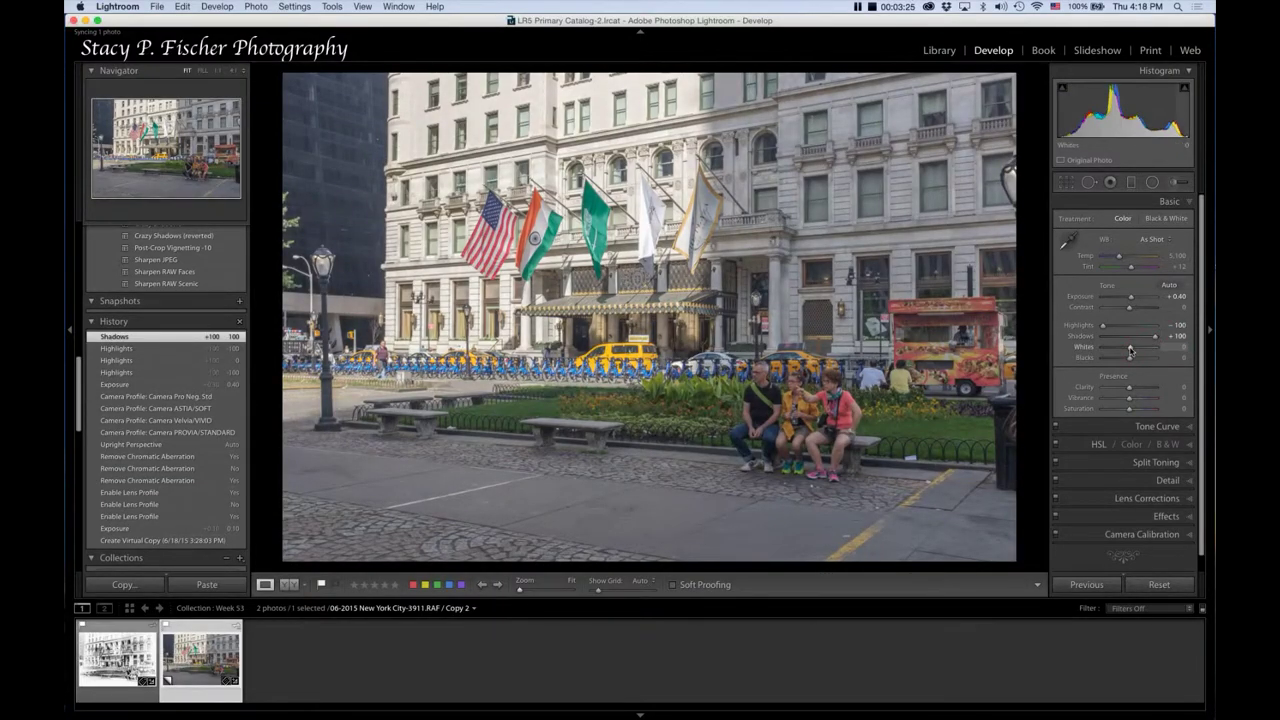
Set Whites +15 and Blacks -42 while checking clipping, then Clarity +20.
left_click_drag(1130, 350, 1134, 350)
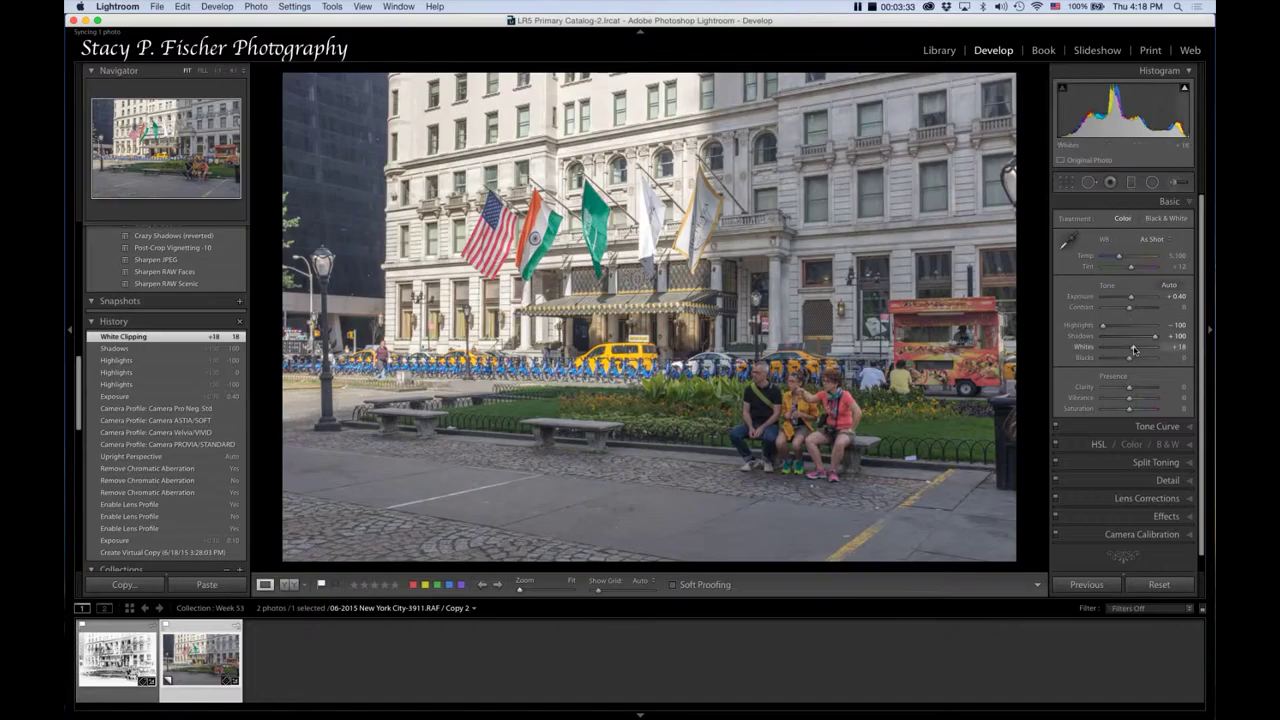
left_click_drag(1134, 350, 1132, 350)
left_click(1133, 348, "alt")
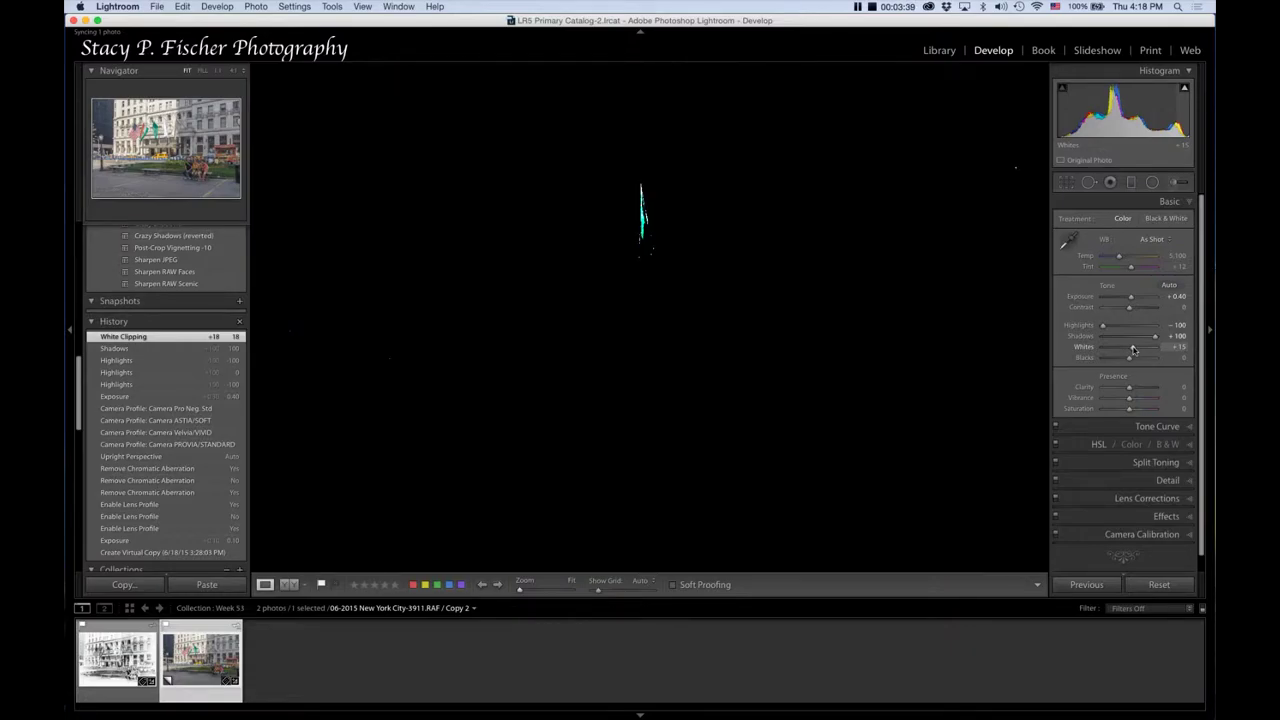
left_click_drag(1133, 348, 1134, 348)
left_click_drag(1133, 348, 1118, 358)
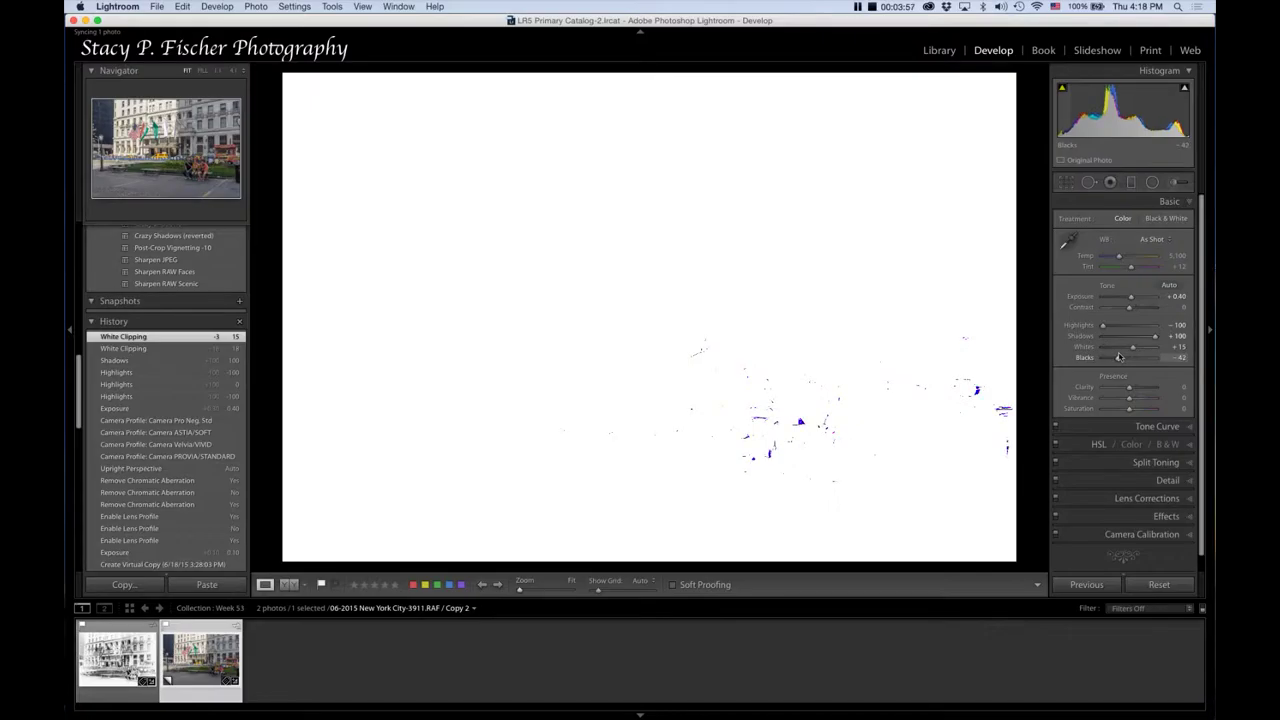
left_click_drag(1118, 357, 1116, 360)
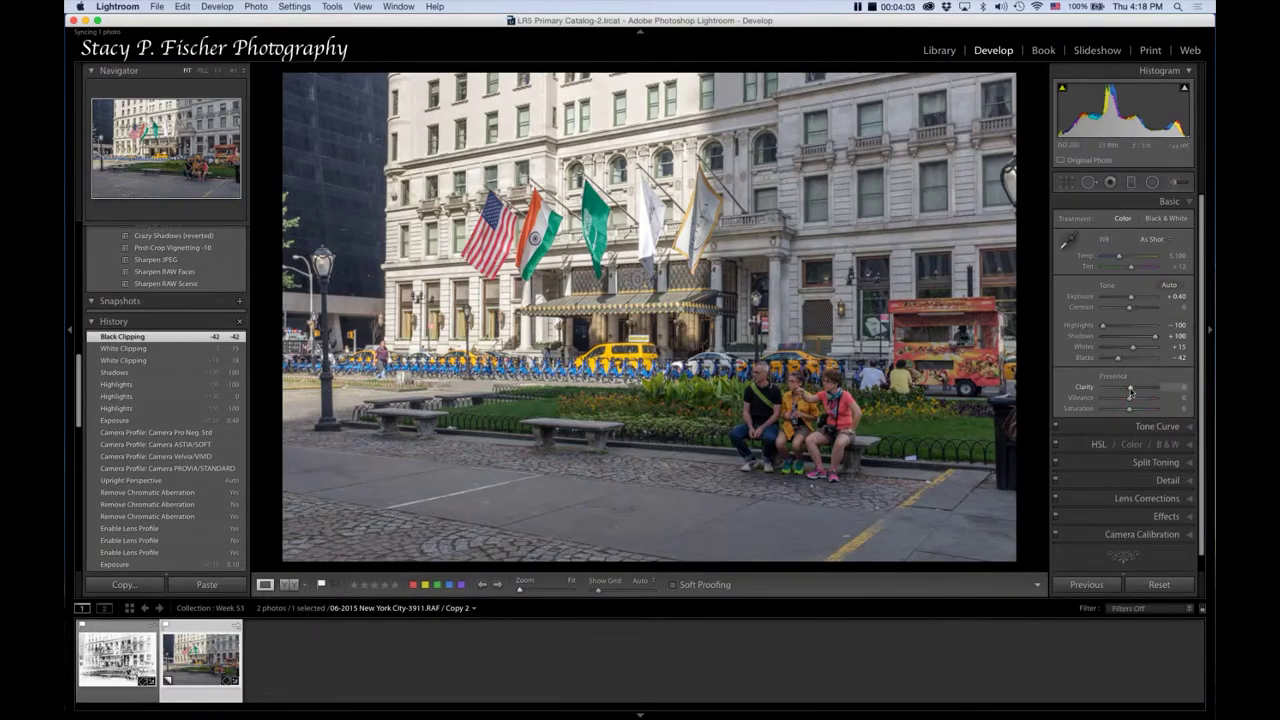
left_click_drag(1130, 391, 1134, 390)
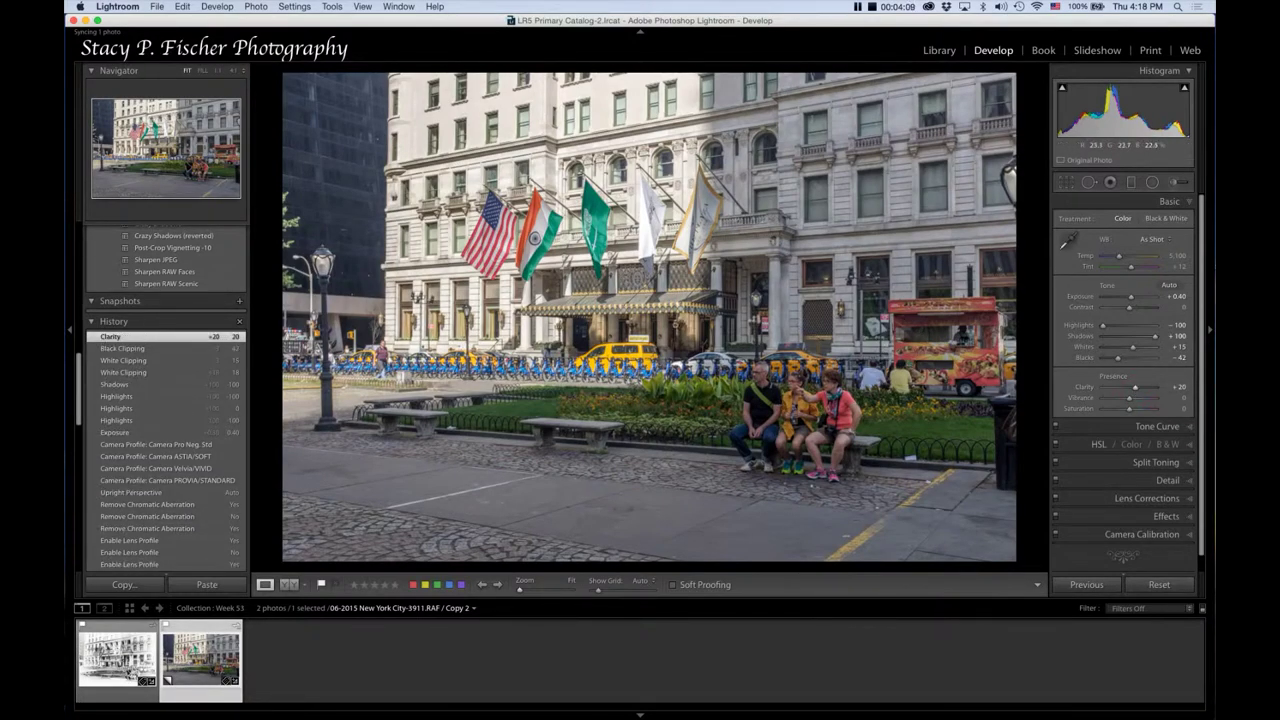
scroll(209, 530, "down", 3)
After comparing with the original, edit a copy with Lightroom adjustments in Color Efex Pro 4.
left_click(210, 503)
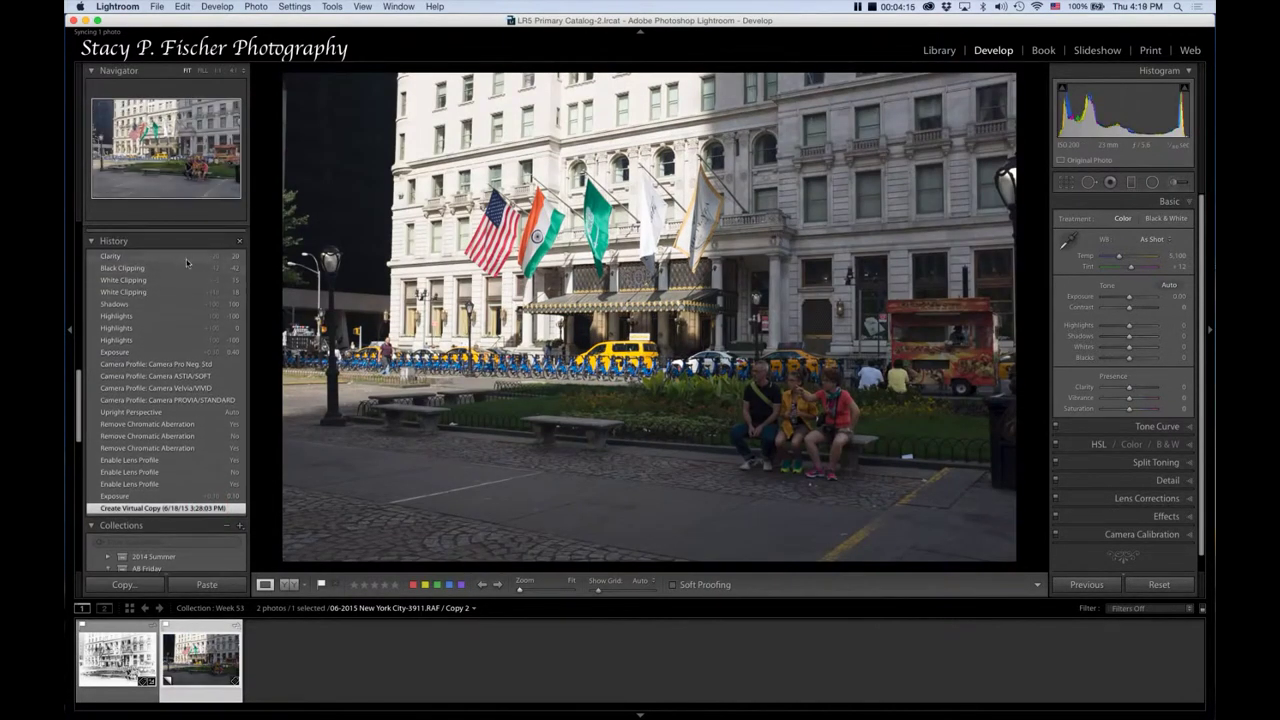
left_click(187, 258)
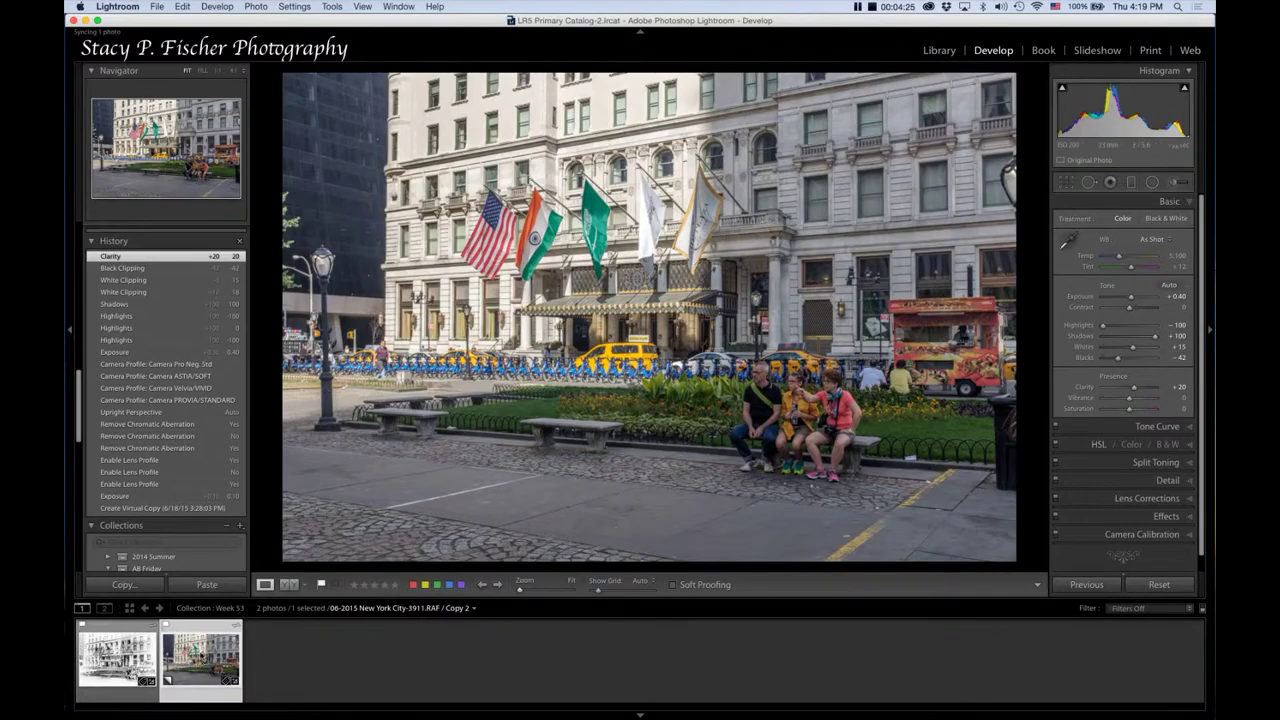
right_click(202, 652)
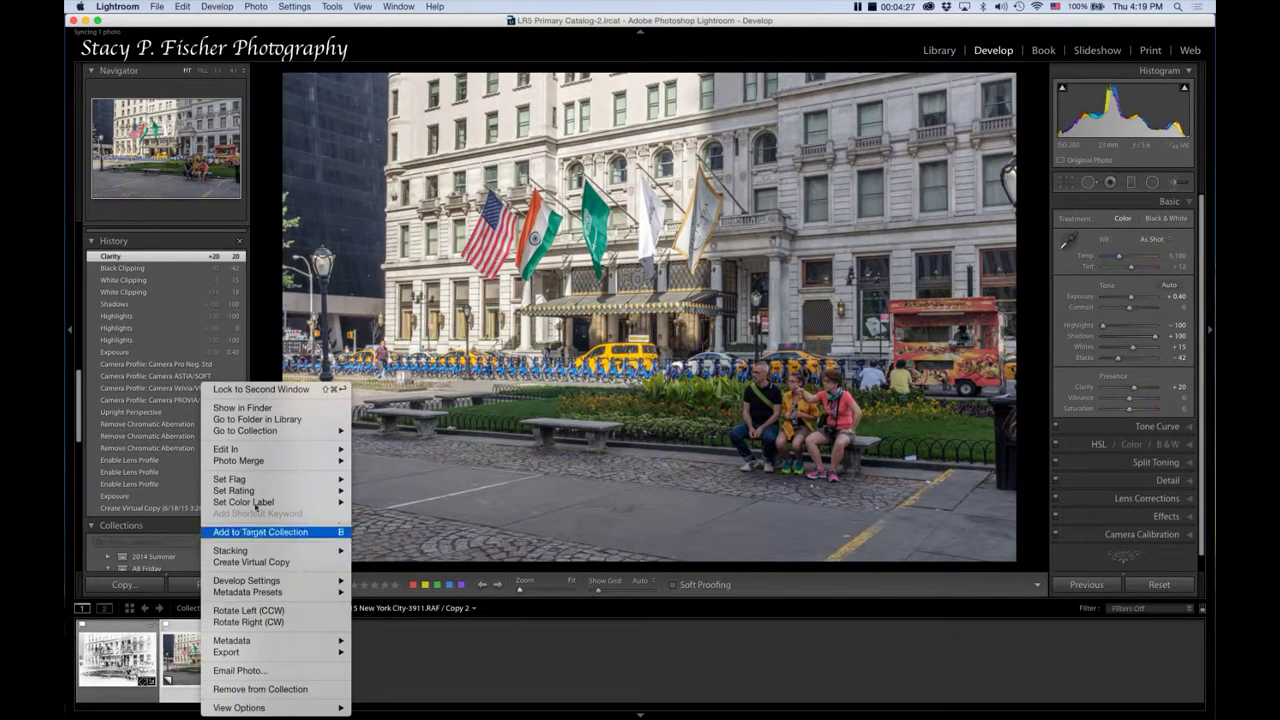
mouse_move(260, 461)
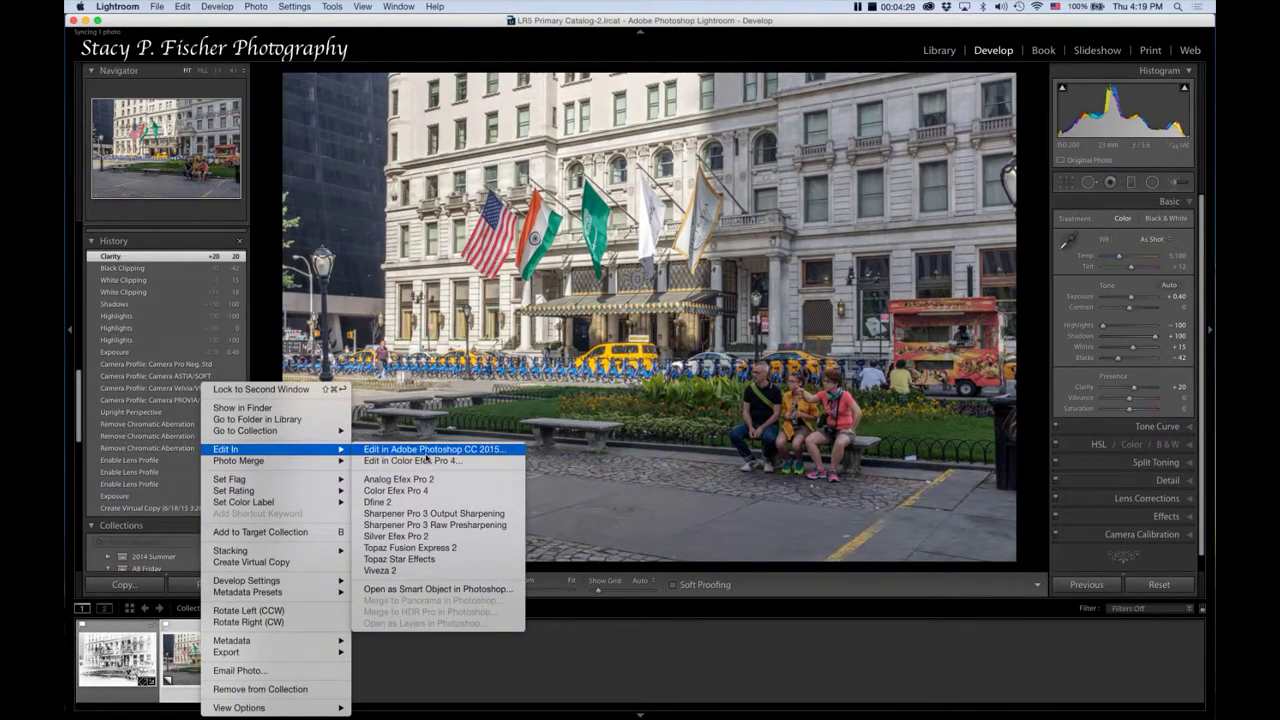
left_click(427, 461)
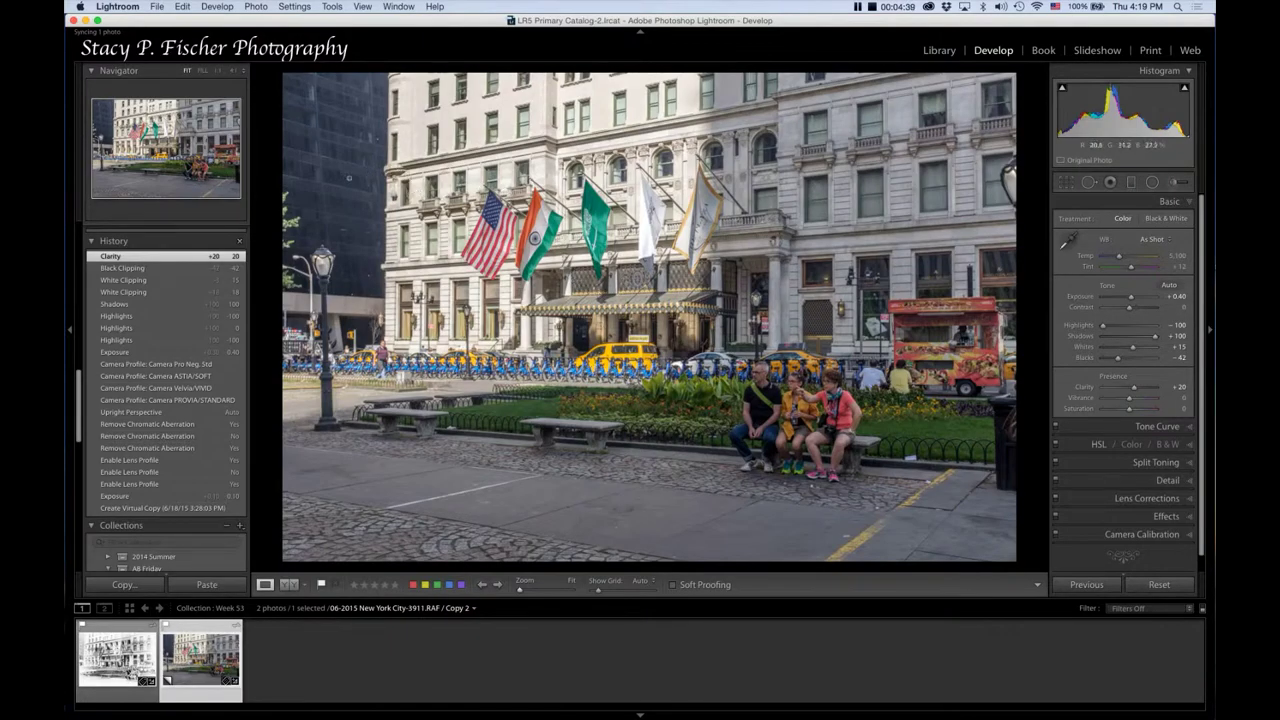
key("super+alt+e")
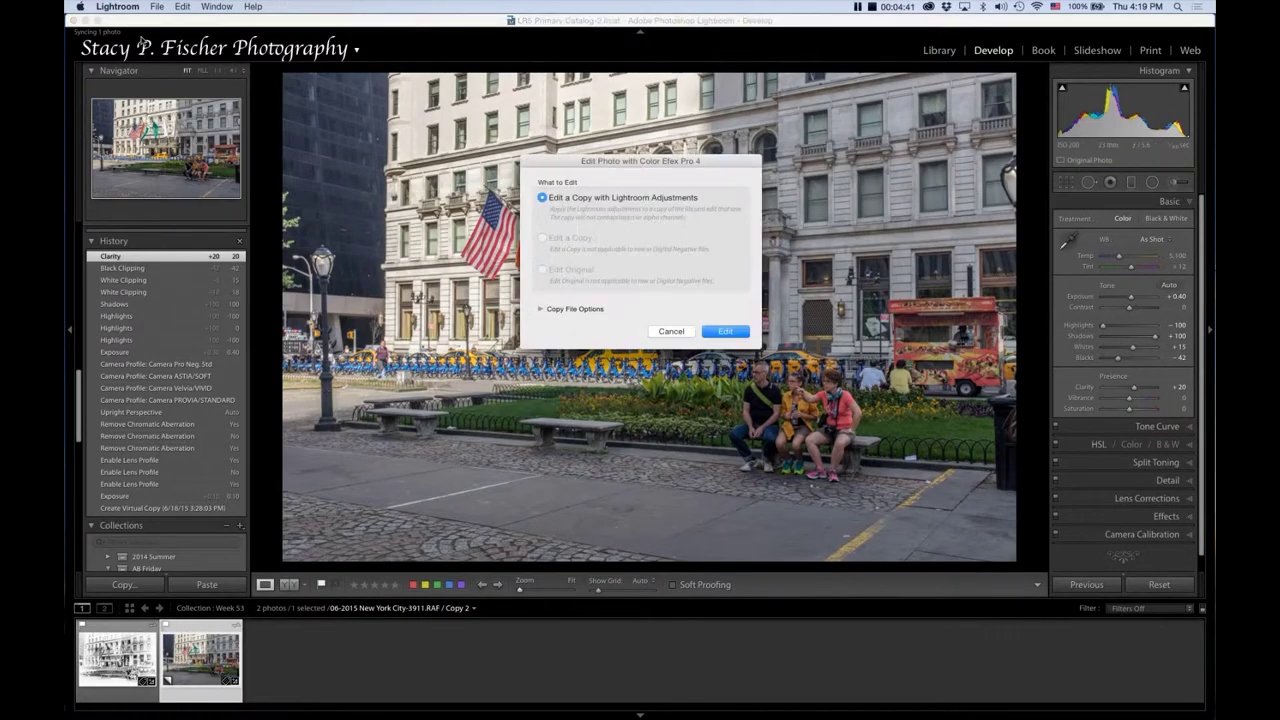
left_click(718, 335)
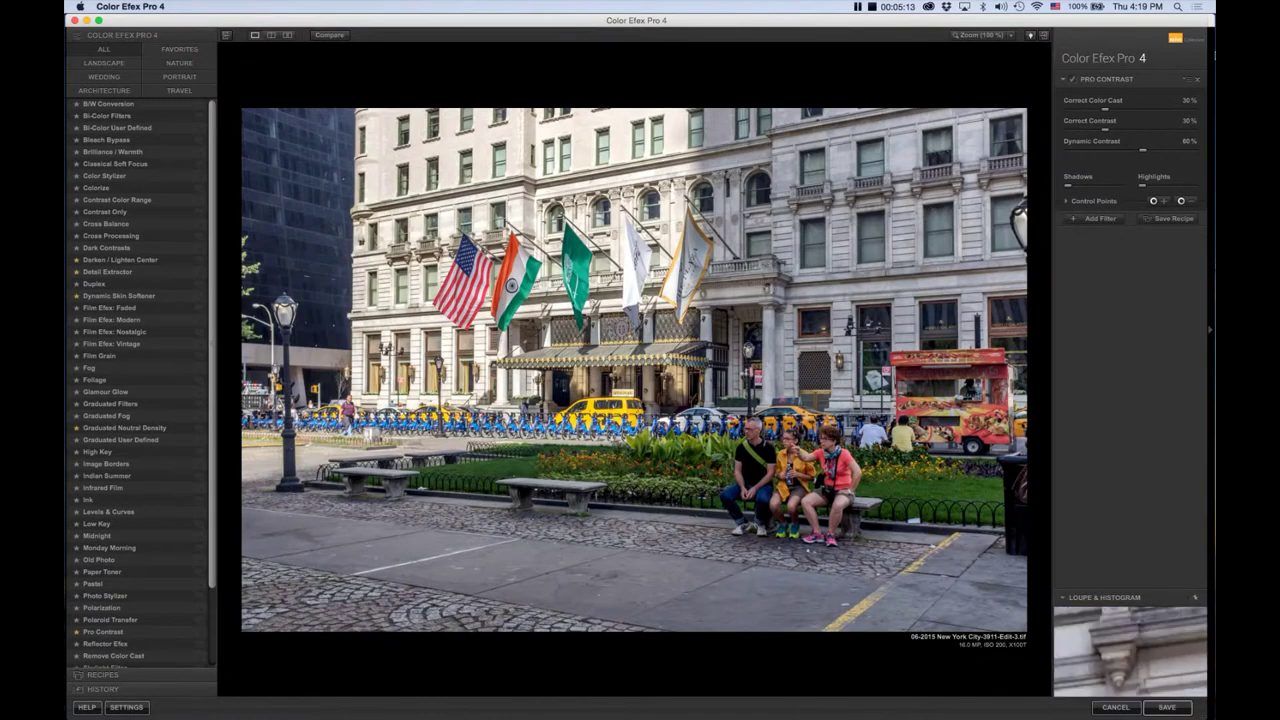
Replace the default Pro Contrast with its 03 Dynamic Contrast preset, compare it, and add a filter slot.
left_click(1198, 80)
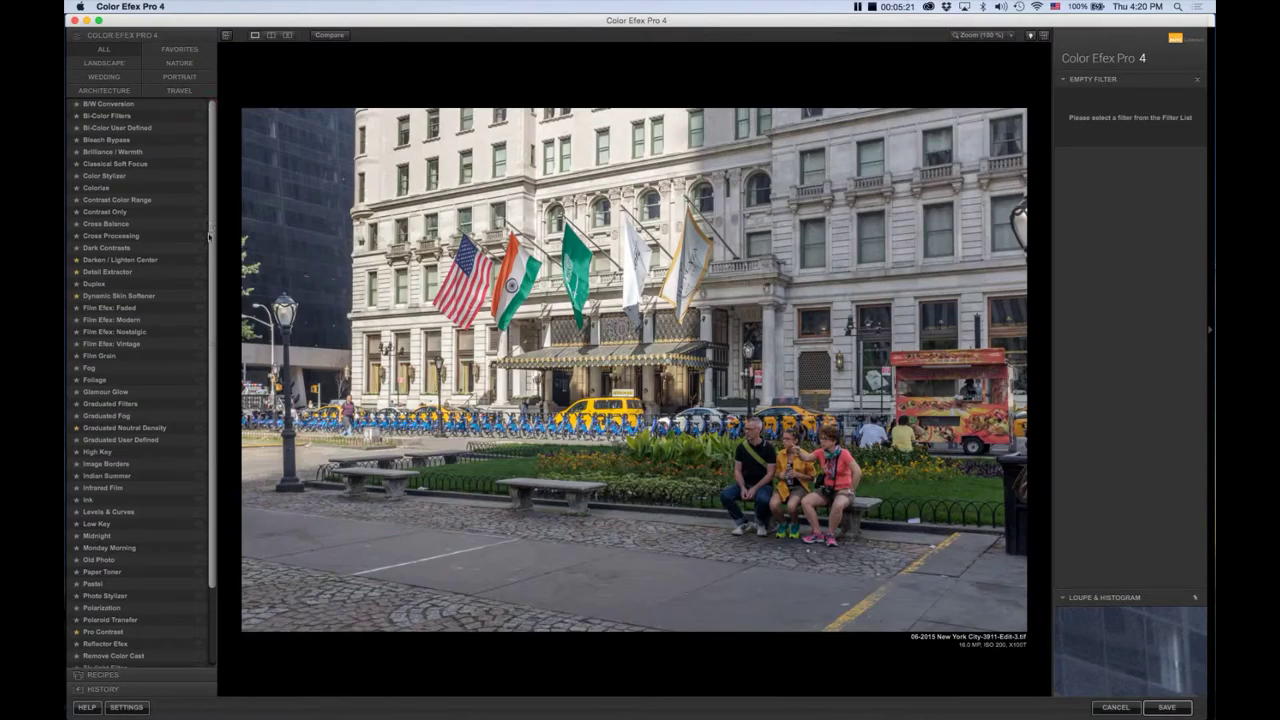
scroll(212, 260, "down", 3)
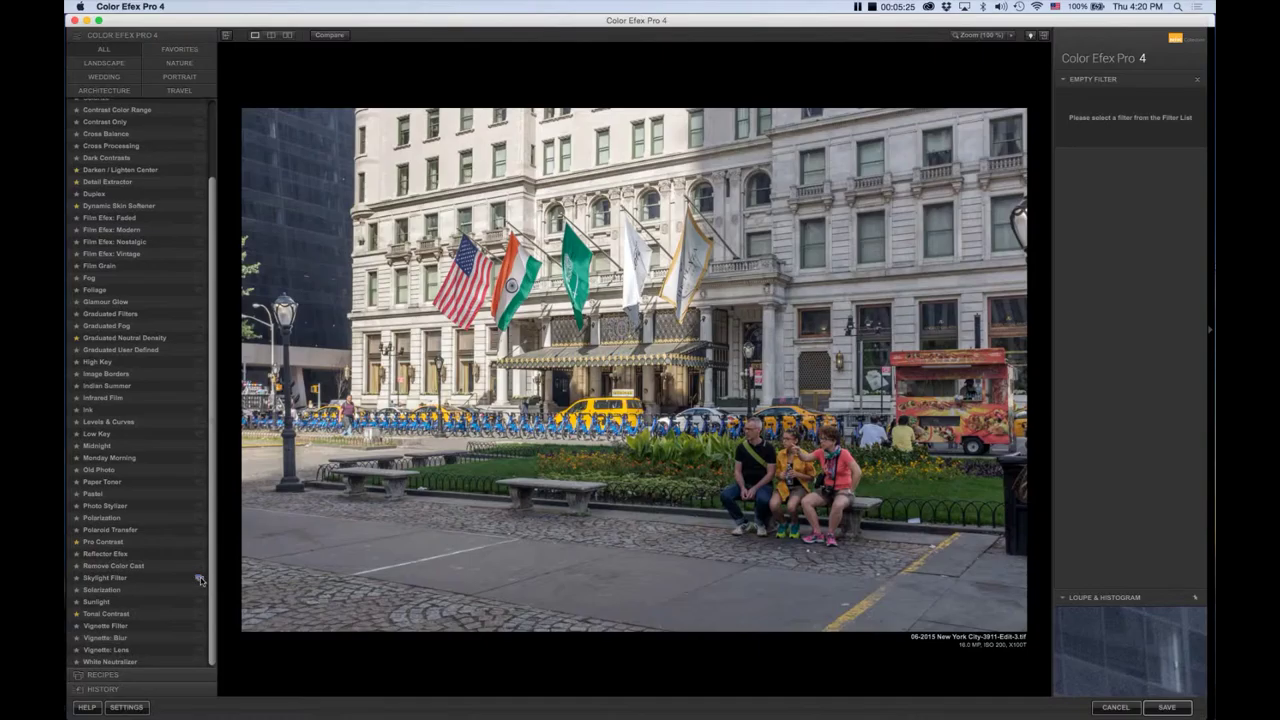
left_click(199, 542)
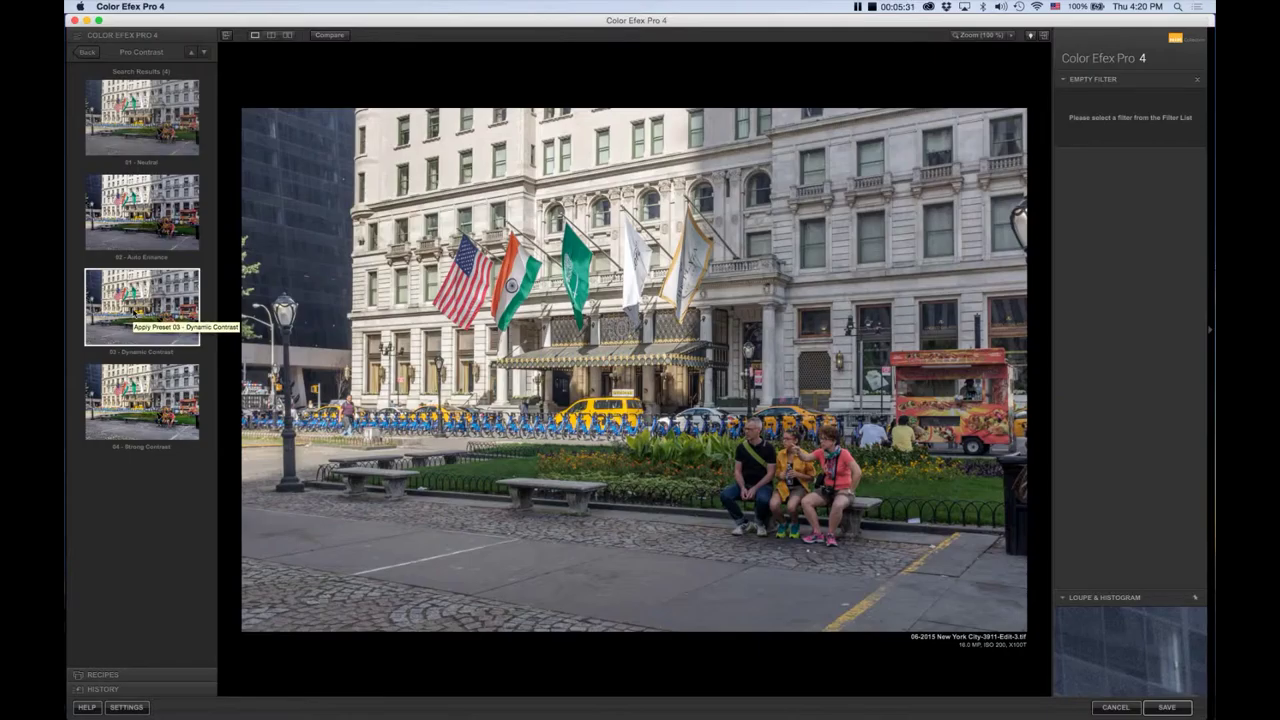
left_click(130, 306)
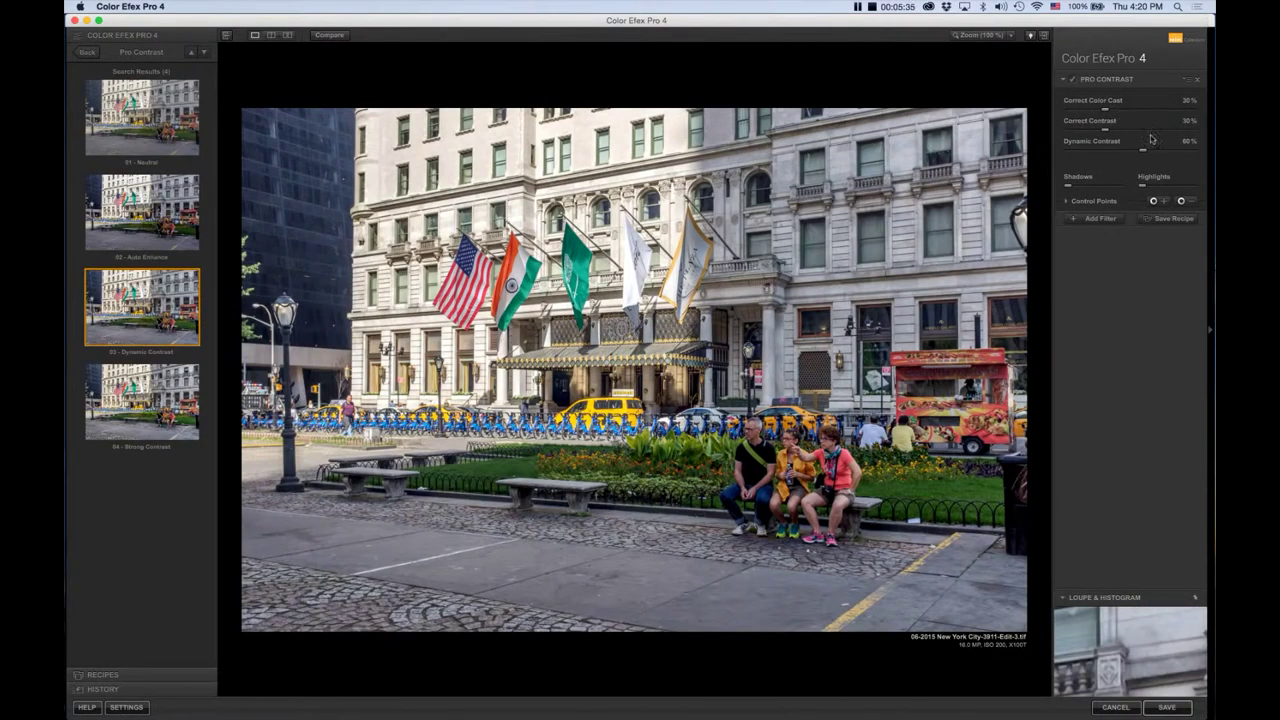
left_click(1074, 80)
left_click(1074, 80)
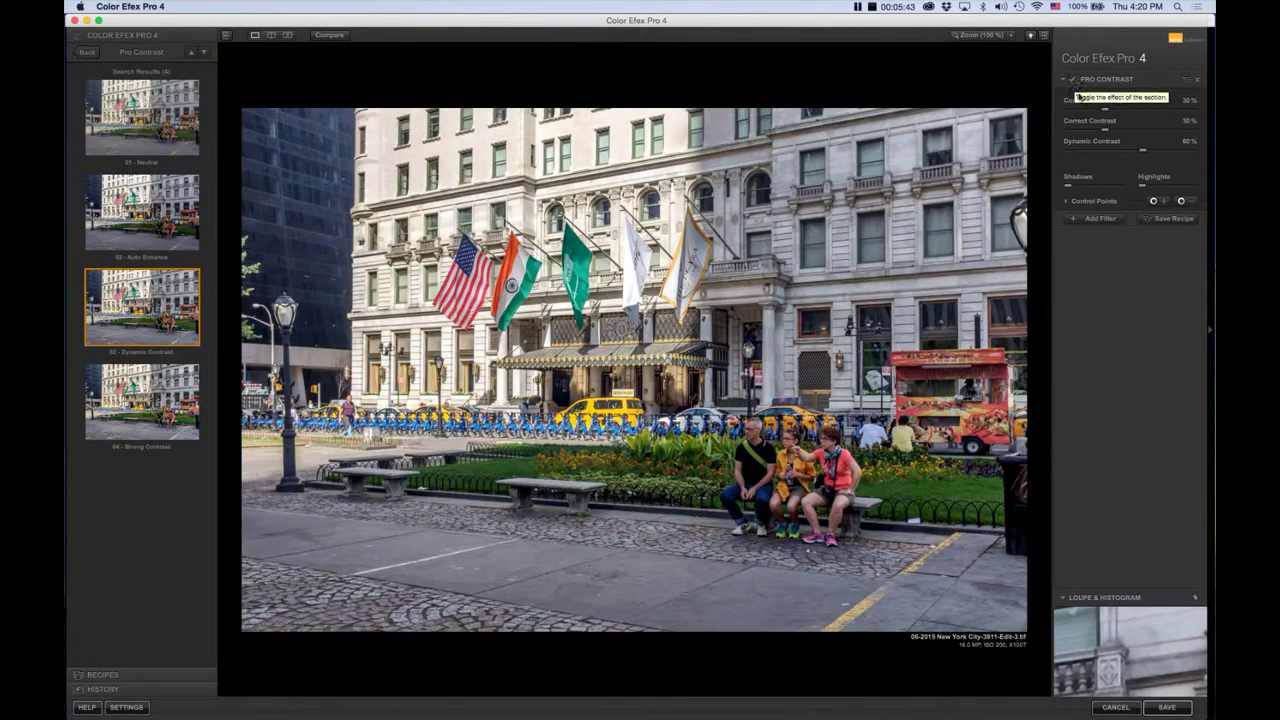
left_click(1095, 219)
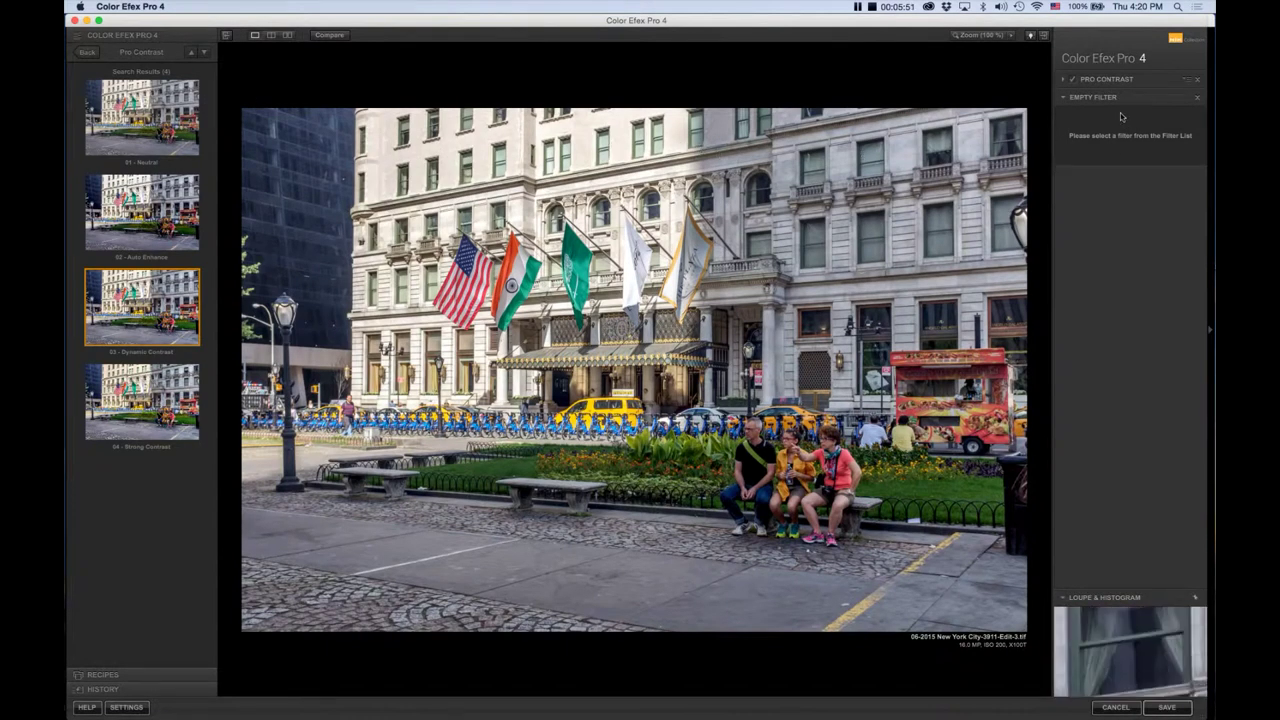
Apply Graduated Neutral Density's Dark Skies preset, darken the top and rotate the gradient to 155°.
left_click(87, 52)
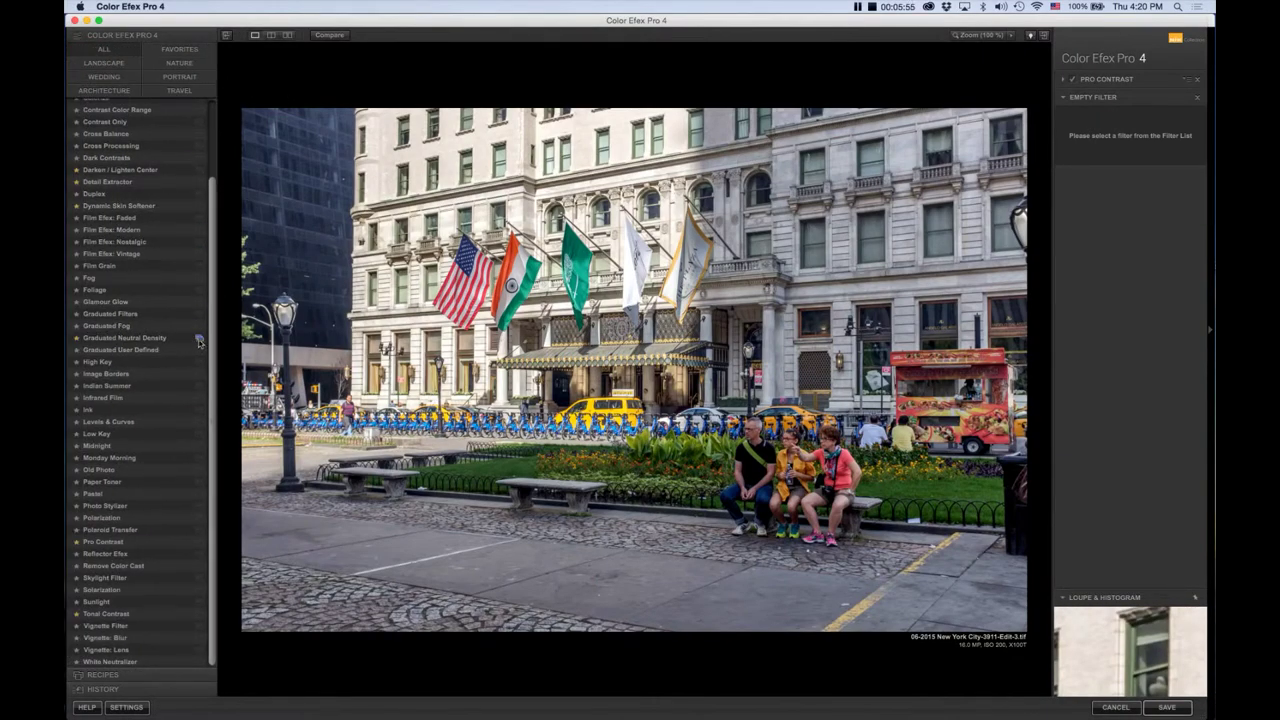
left_click(200, 340)
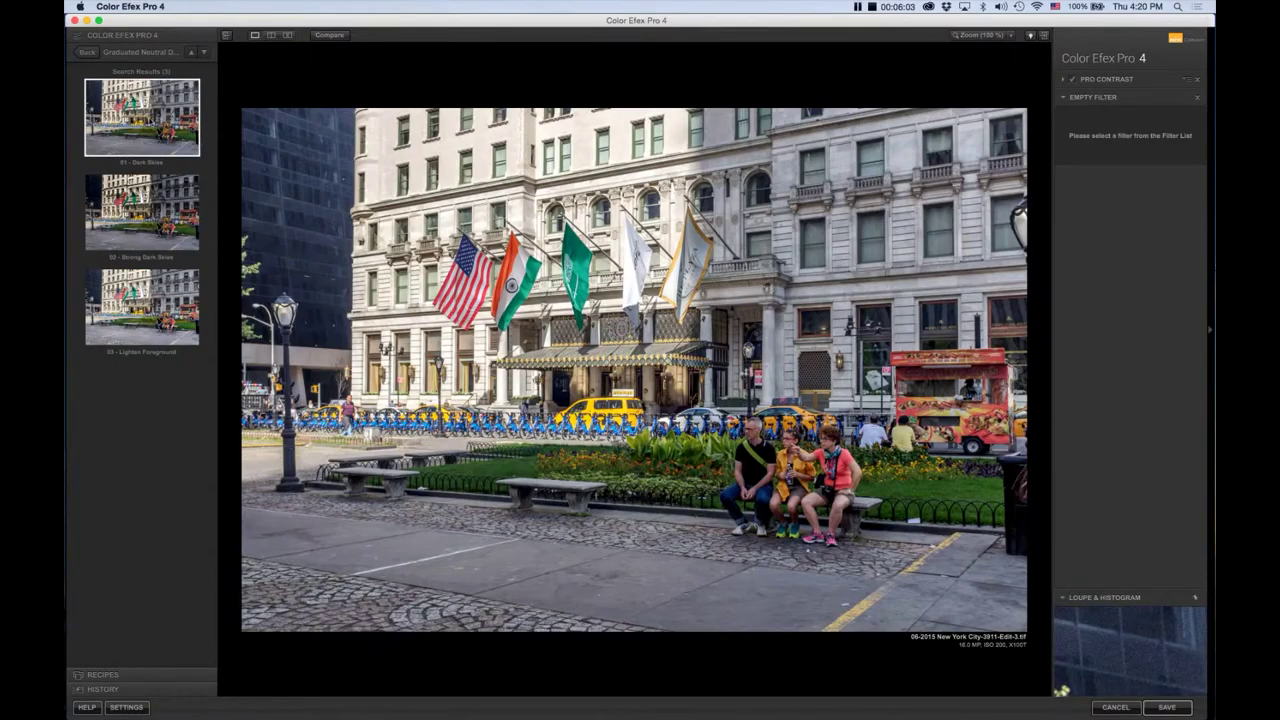
left_click(150, 127)
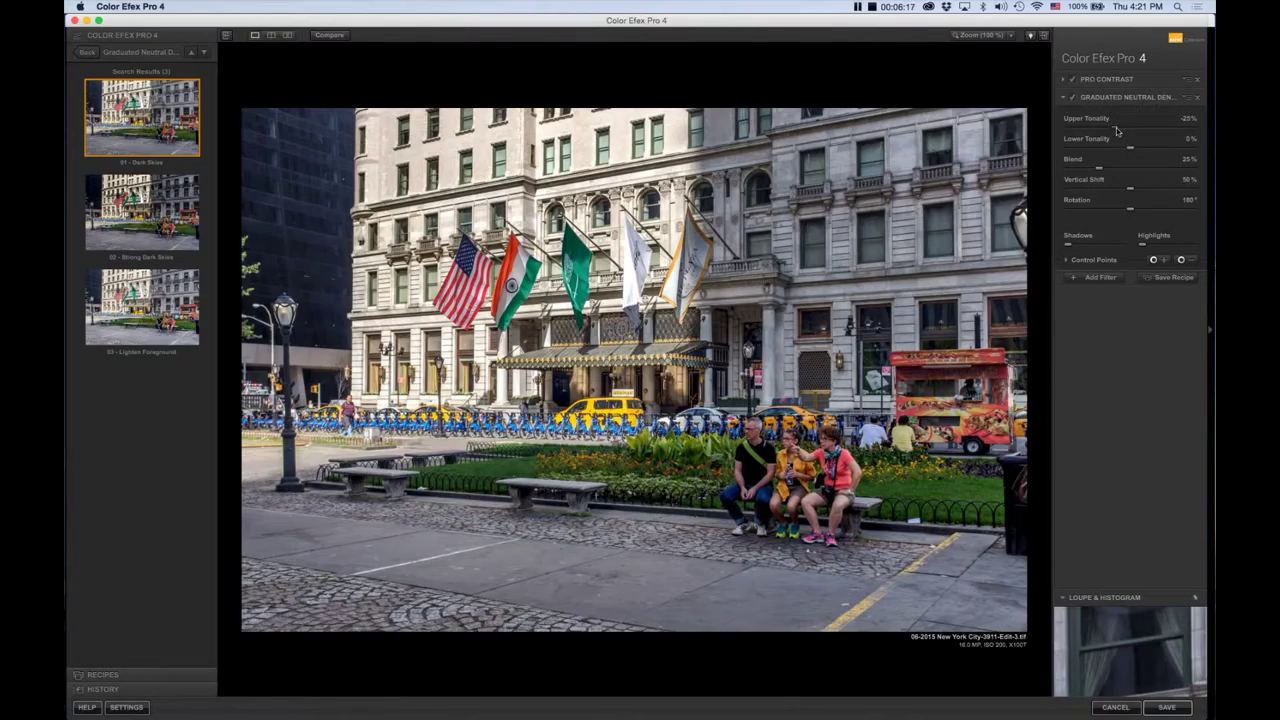
left_click_drag(1117, 131, 1080, 133)
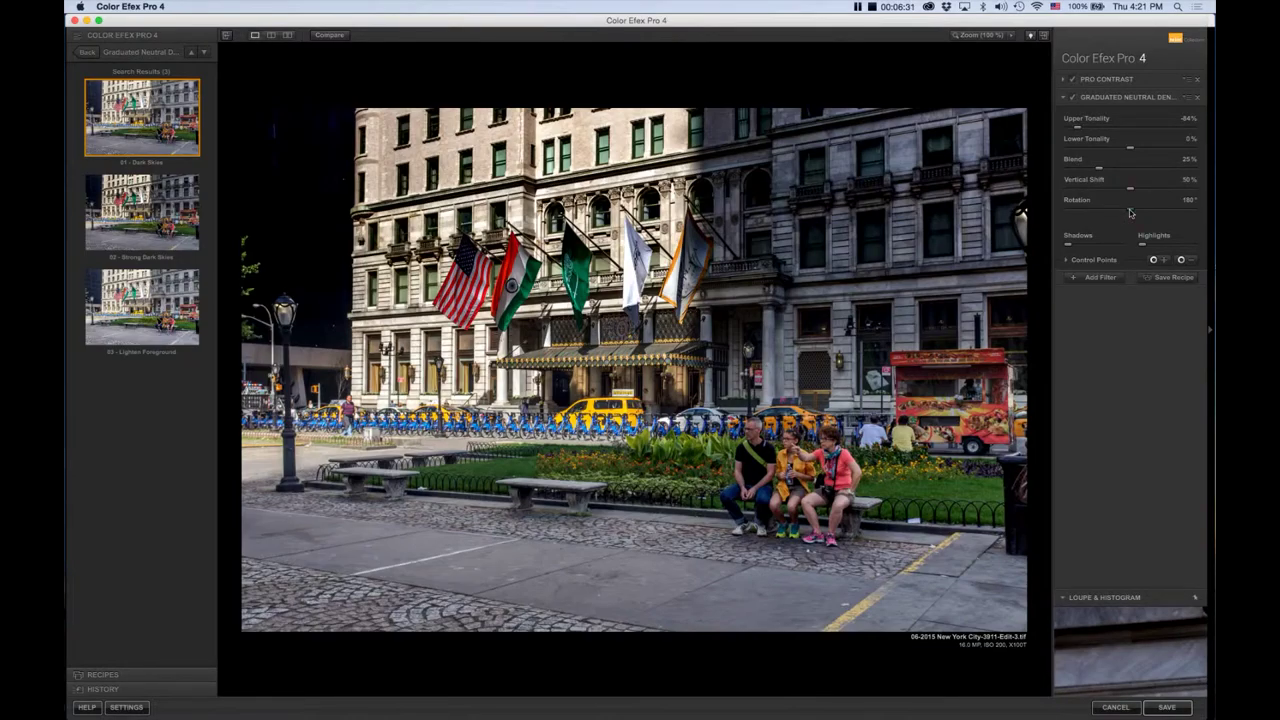
mouse_move(1130, 212)
left_mouse_down()
mouse_move(1148, 213)
mouse_move(1122, 209)
left_mouse_up()
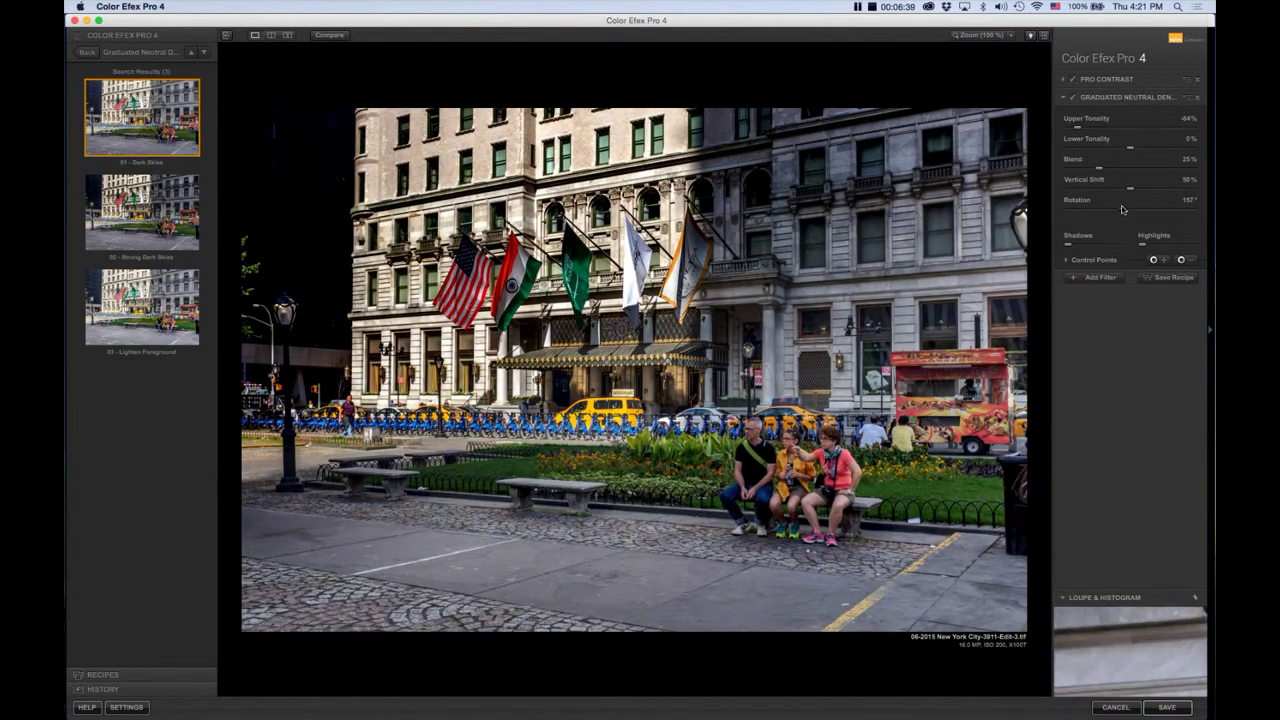
left_click_drag(1122, 209, 1121, 209)
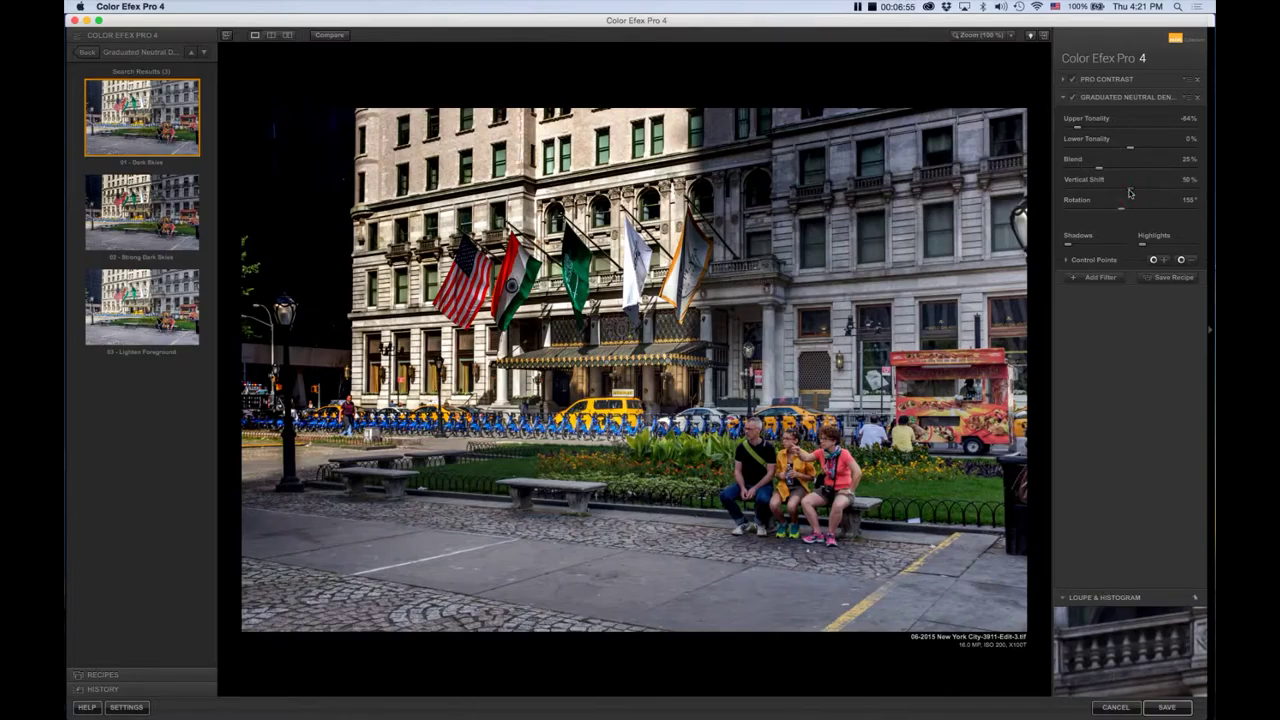
left_click_drag(1130, 193, 1131, 184)
Set upper tonality to -50%, adjust lower tonality, blend 61% and vertical shift, then compare.
left_click_drag(1100, 168, 1123, 172)
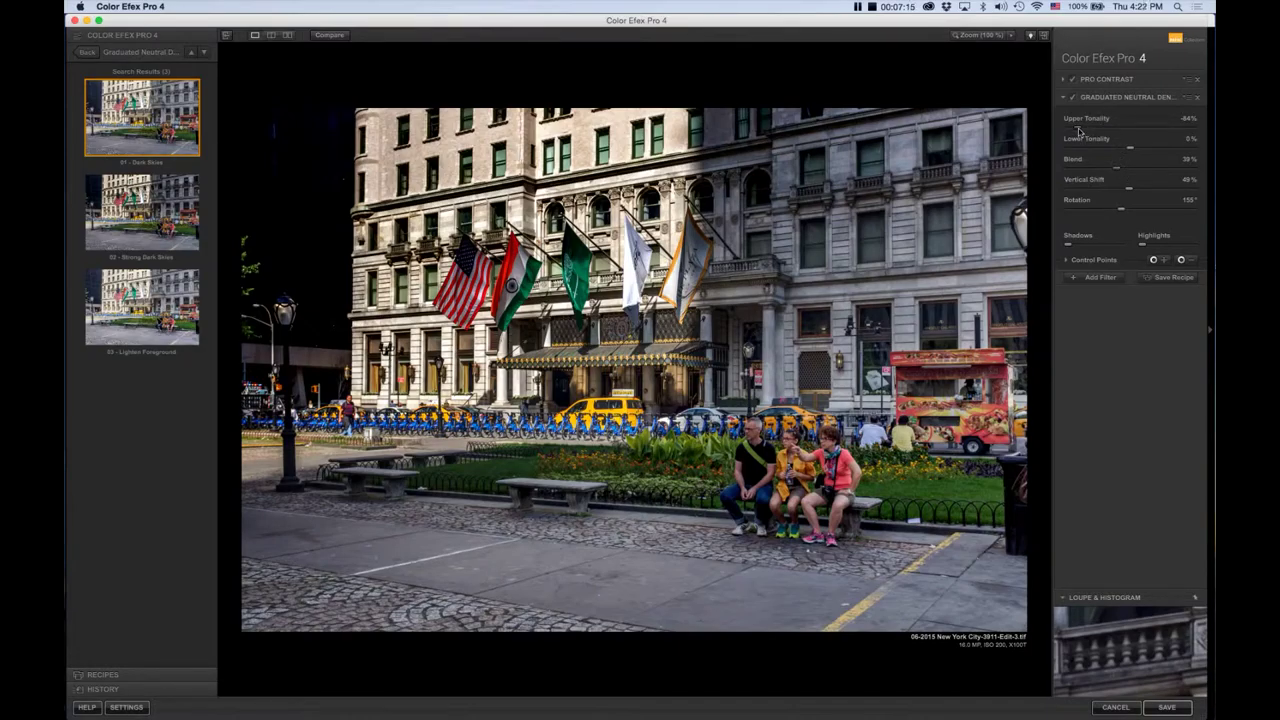
left_click_drag(1077, 131, 1102, 137)
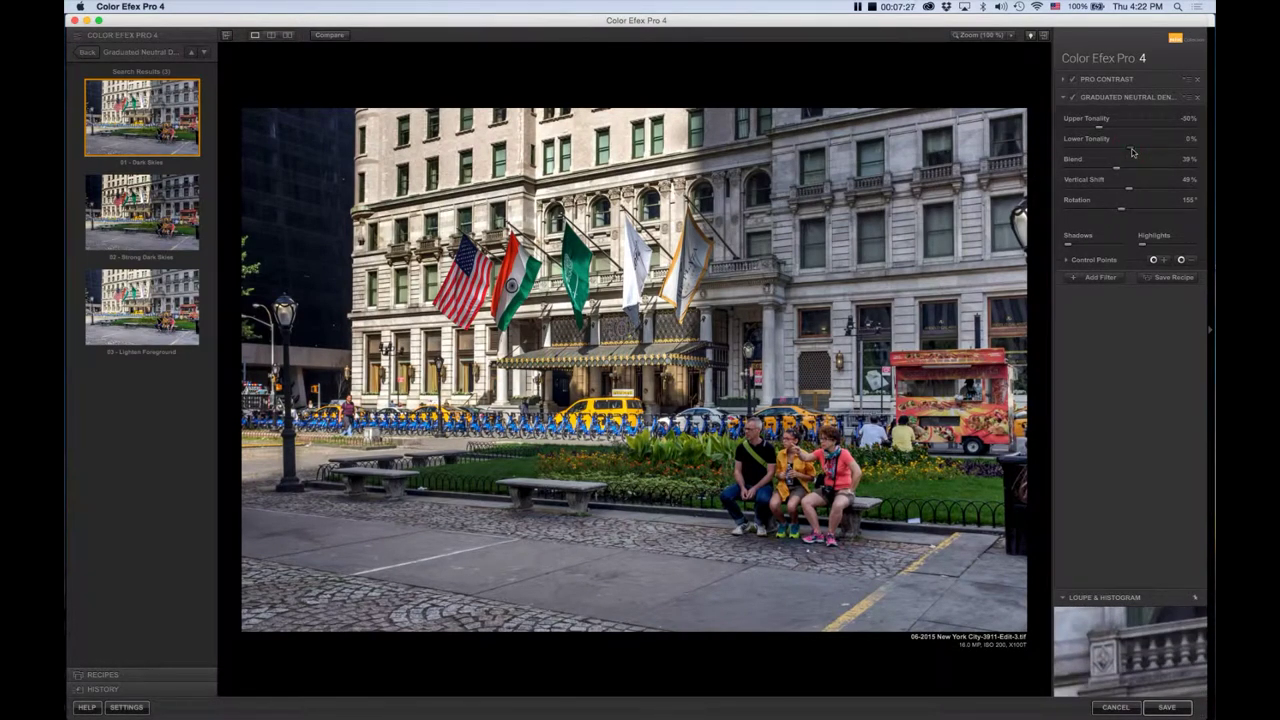
left_click_drag(1133, 151, 1146, 151)
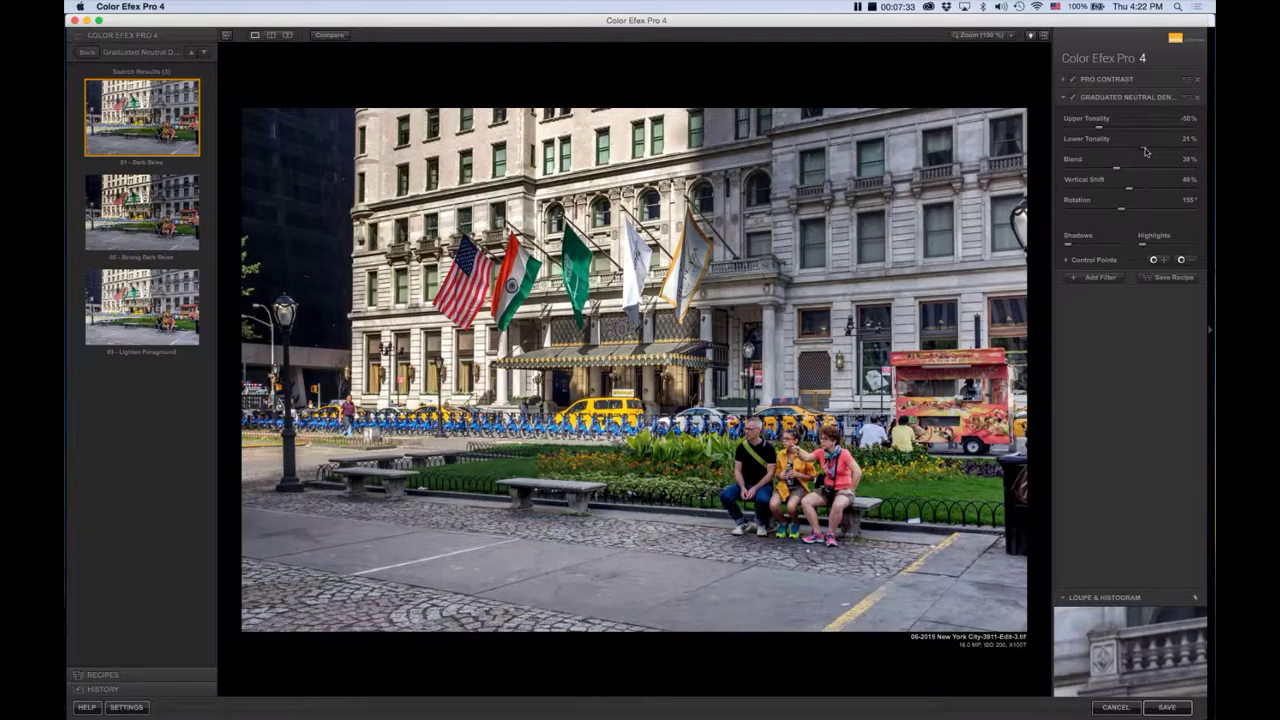
left_click_drag(1146, 151, 1144, 150)
left_click(1143, 150)
mouse_move(1118, 171)
left_mouse_down()
mouse_move(1170, 172)
mouse_move(1104, 175)
mouse_move(1164, 175)
mouse_move(1143, 174)
left_mouse_up()
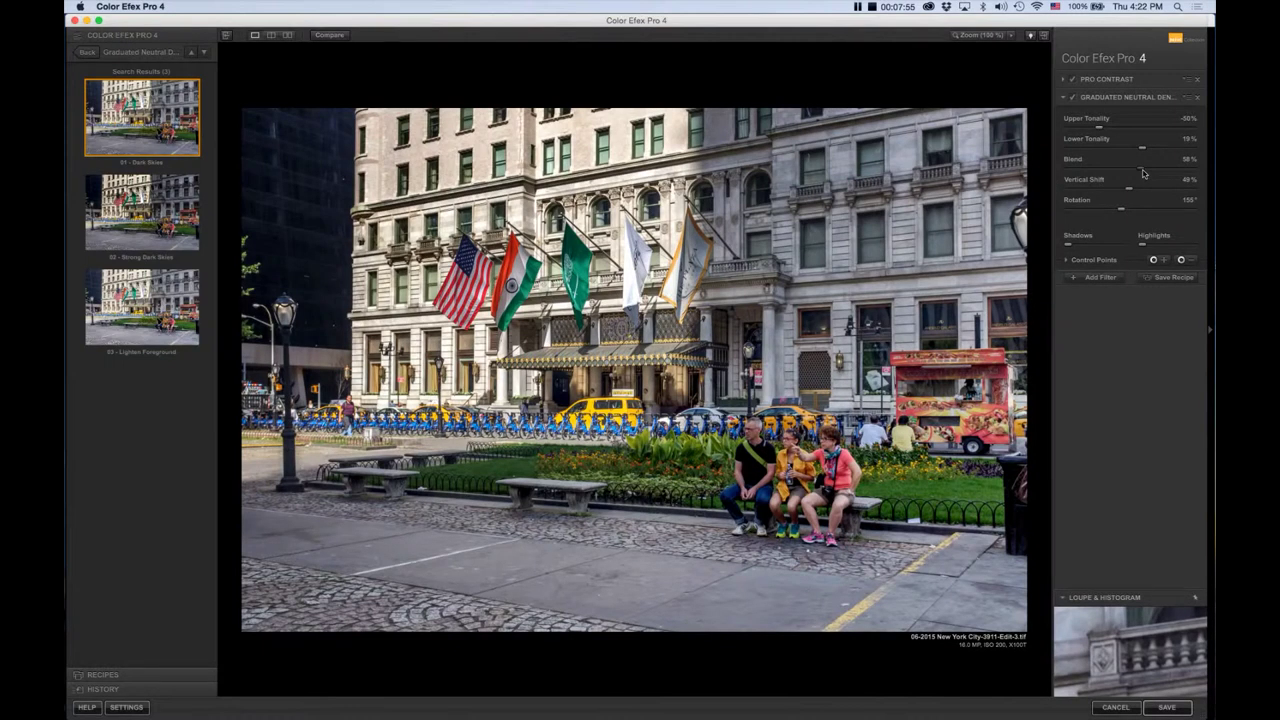
left_click_drag(1144, 174, 1146, 174)
mouse_move(1130, 191)
left_mouse_down()
mouse_move(1159, 192)
mouse_move(1118, 186)
left_mouse_up()
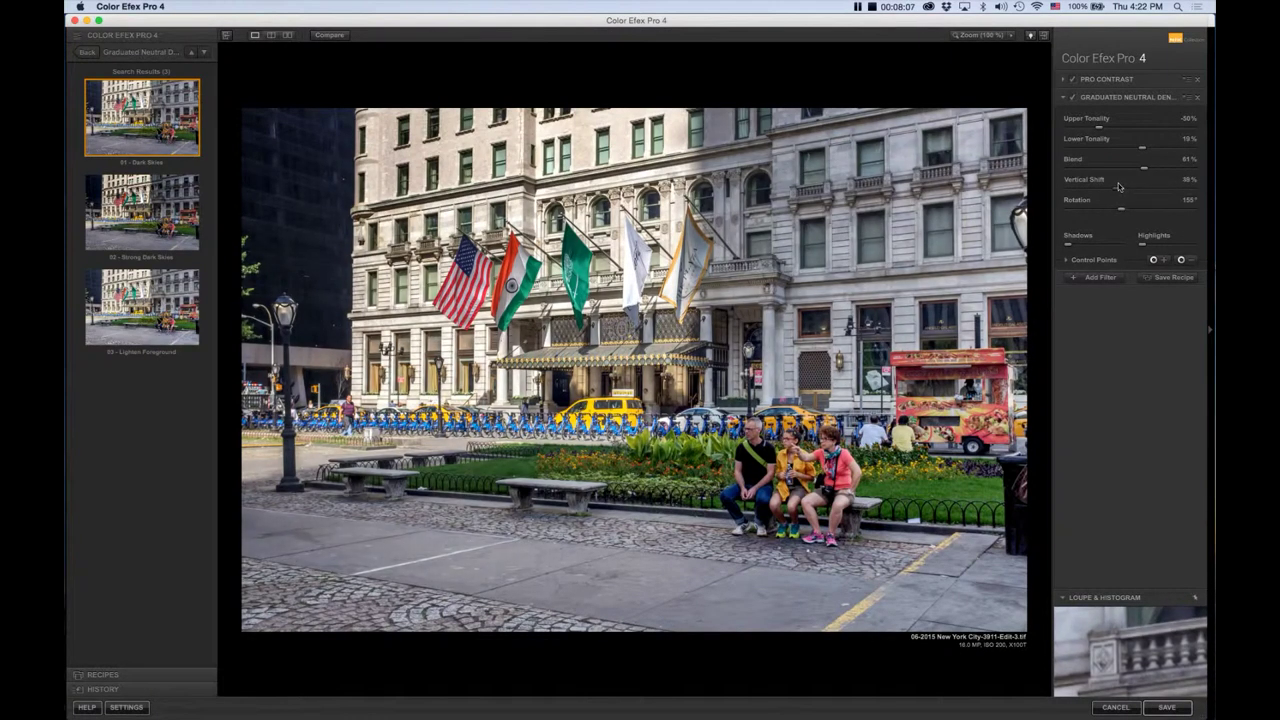
left_click(1073, 98)
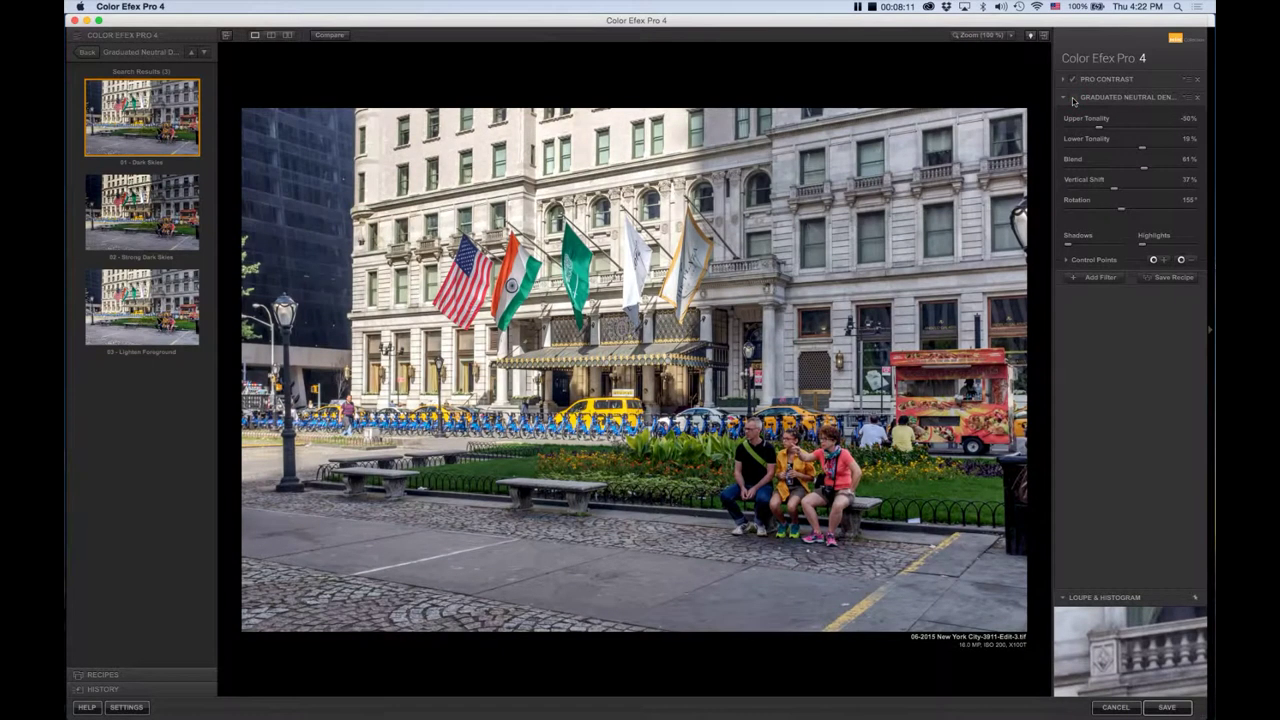
left_click(1073, 98)
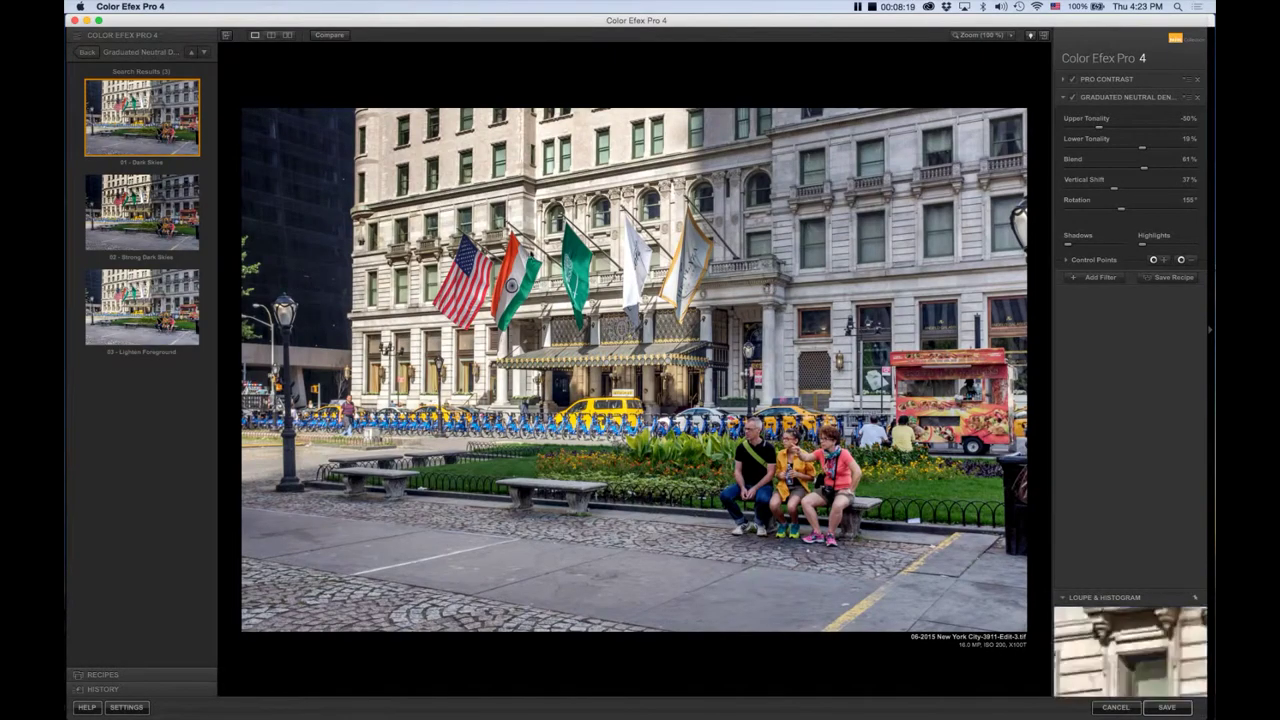
Add a third filter slot and apply the Darken / Lighten Center default preset.
left_click(1101, 278)
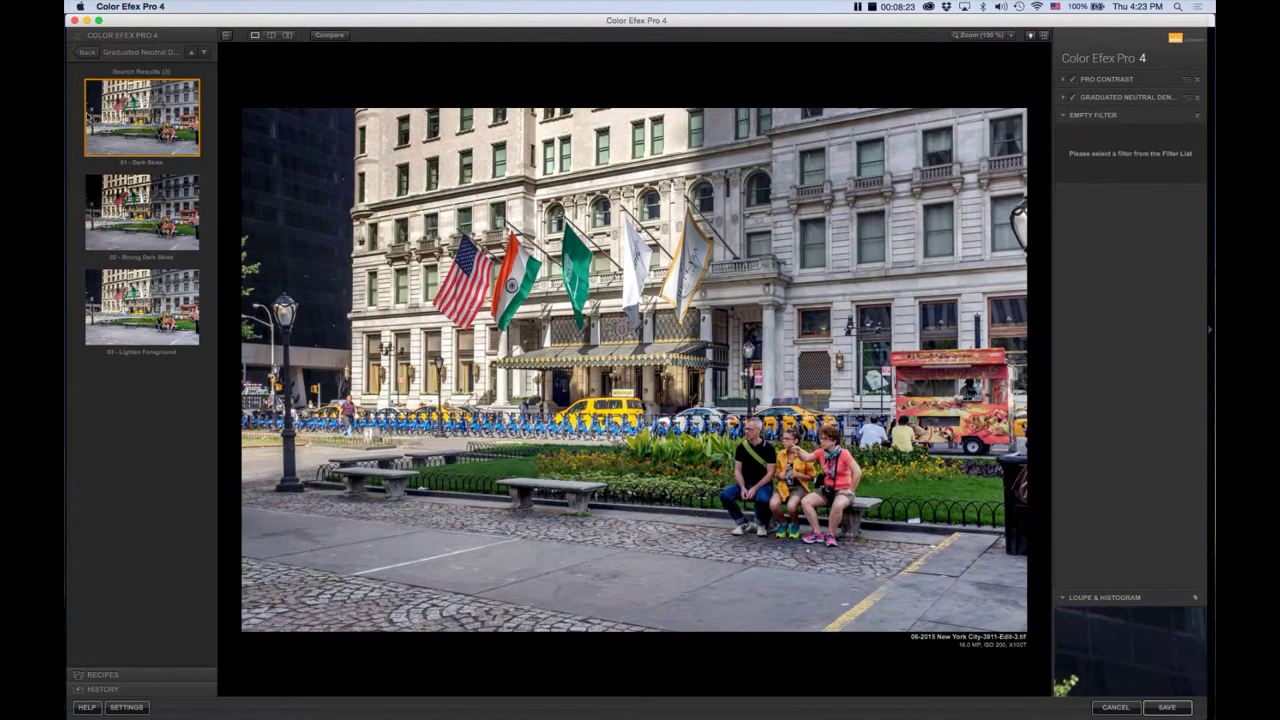
left_click(90, 53)
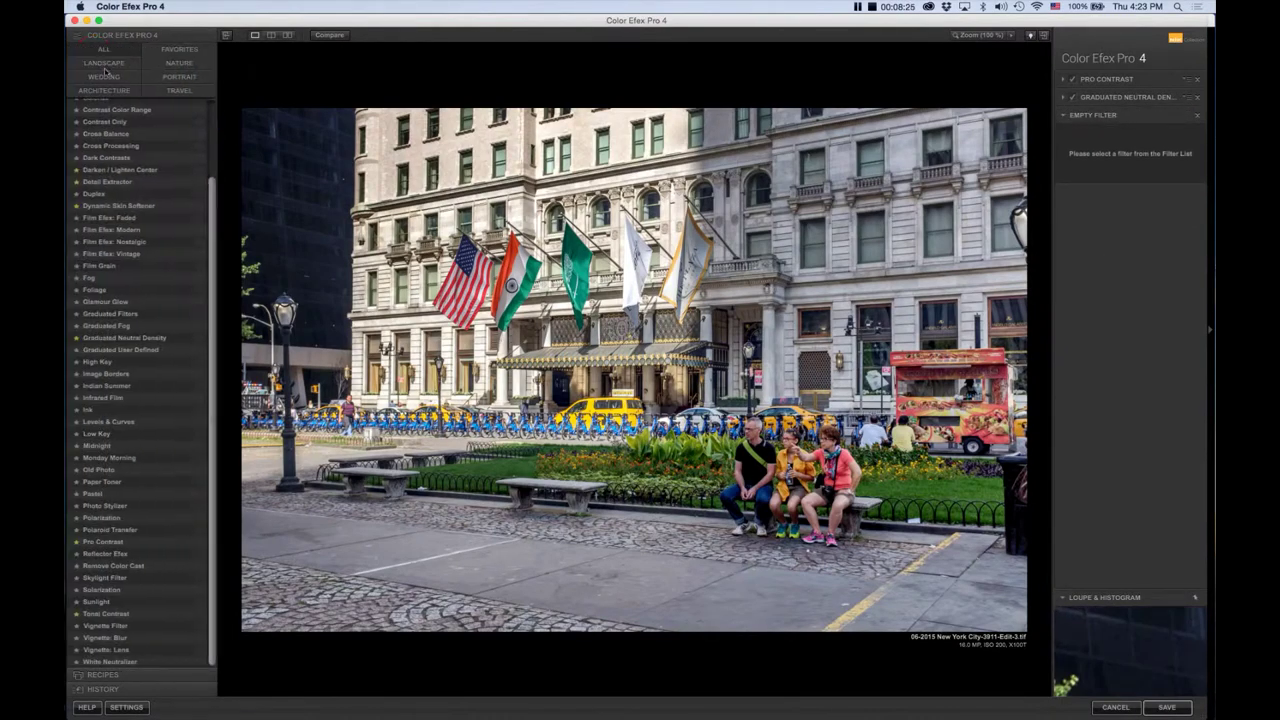
left_click(200, 172)
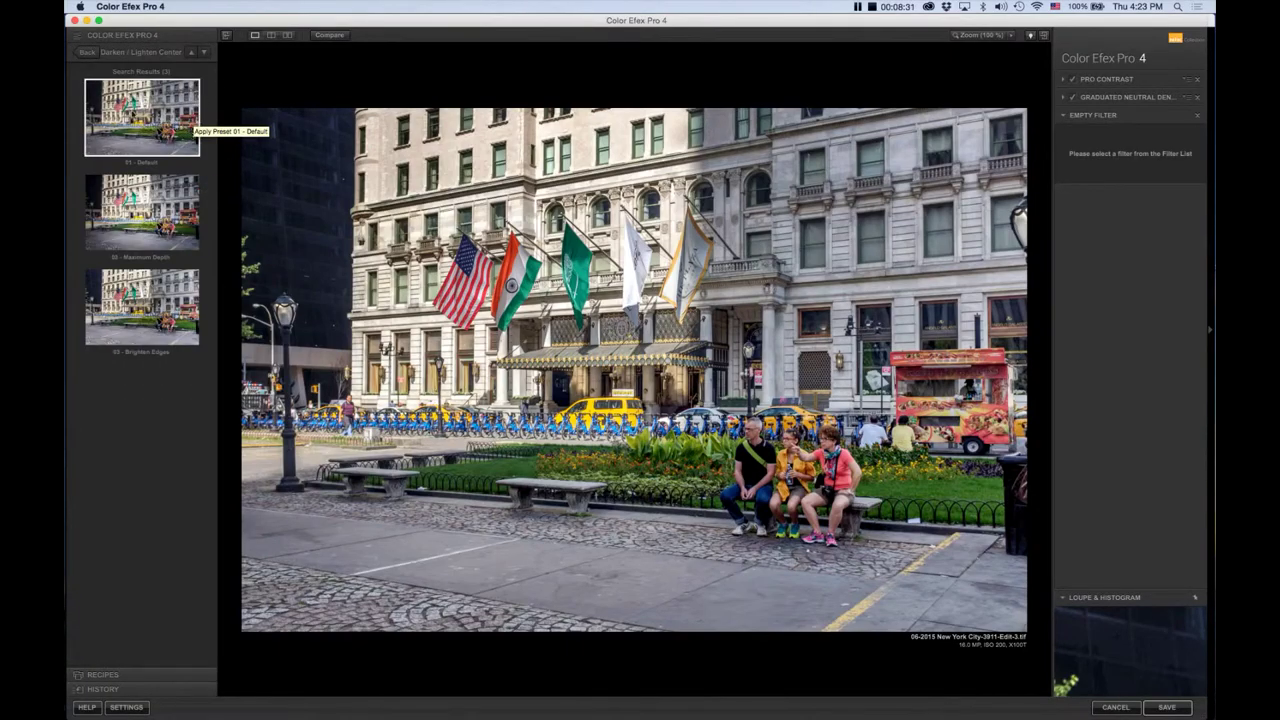
left_click(186, 124)
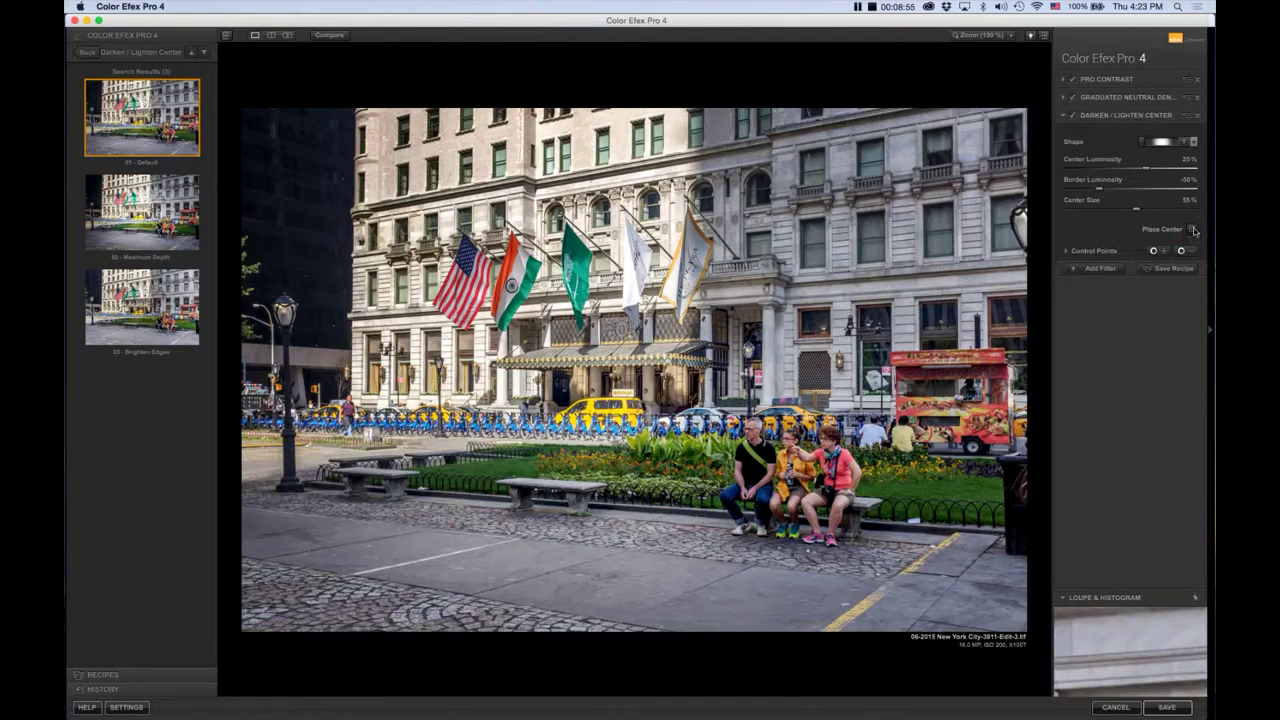
left_click(1192, 231)
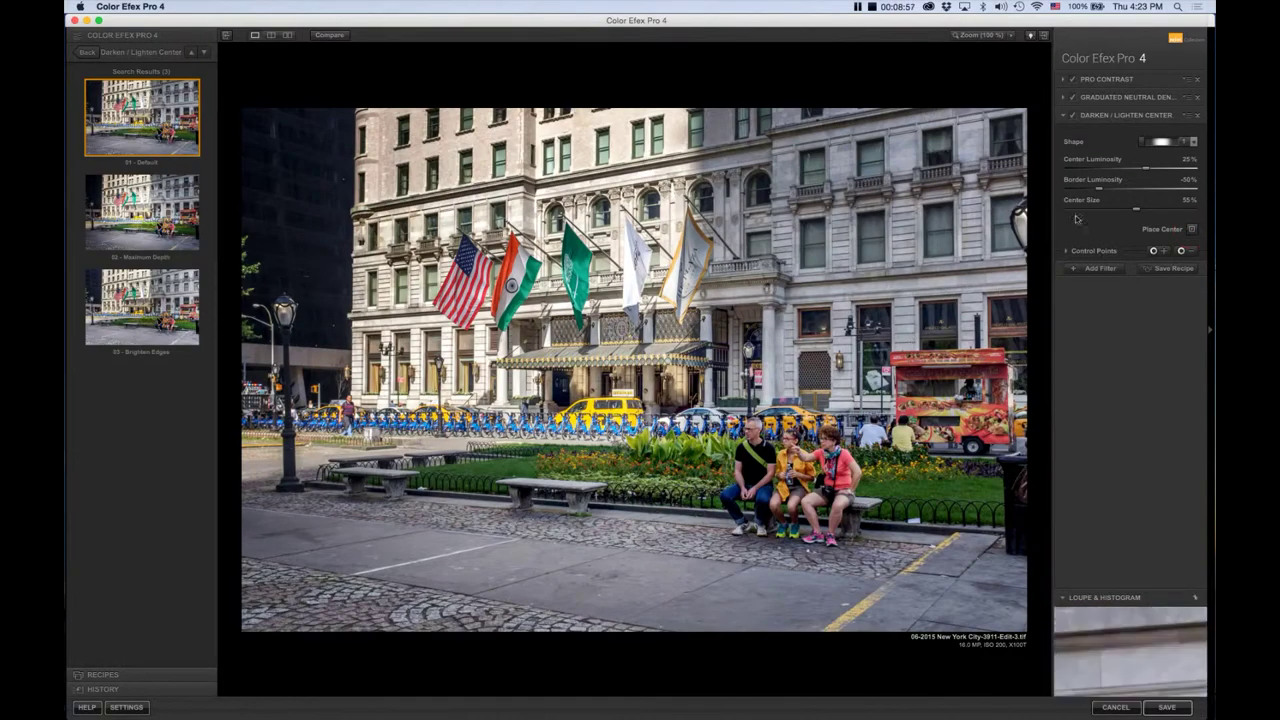
Place the lightened centre on the right; centre luminosity 63%, border -4%, centre size 40%.
left_click_drag(1151, 170, 1158, 172)
left_click(1192, 231)
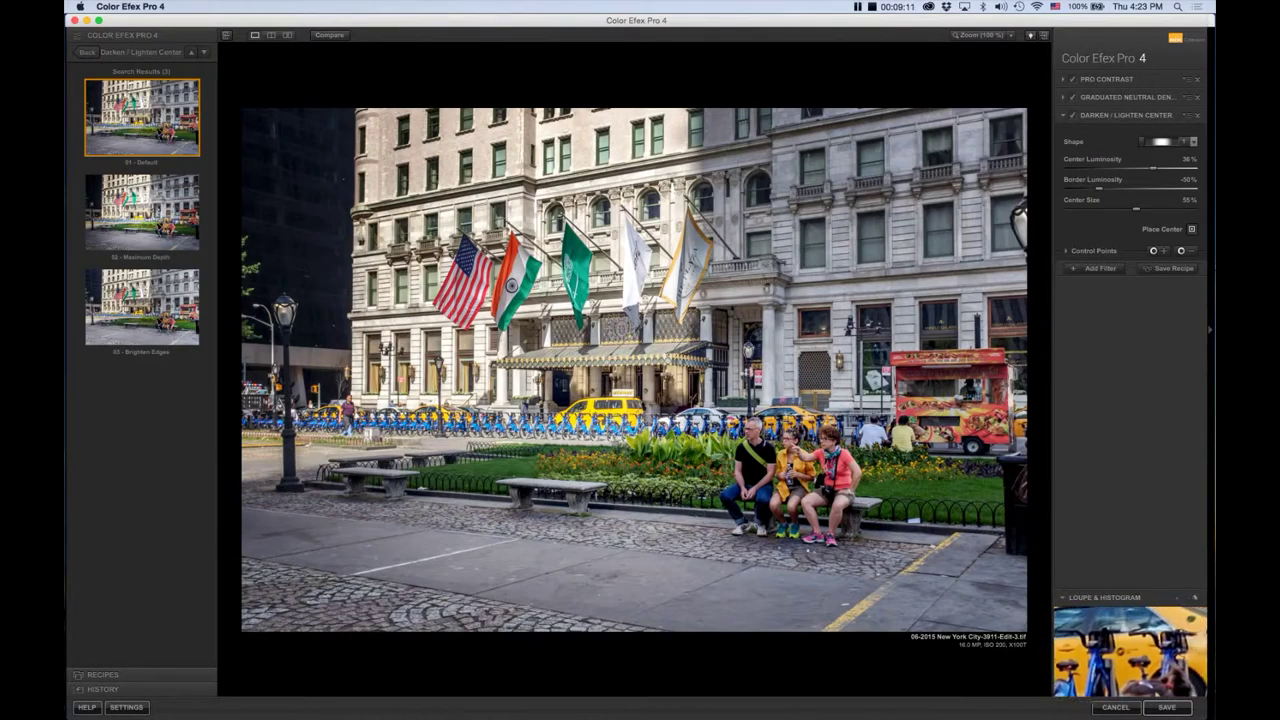
left_click(785, 418)
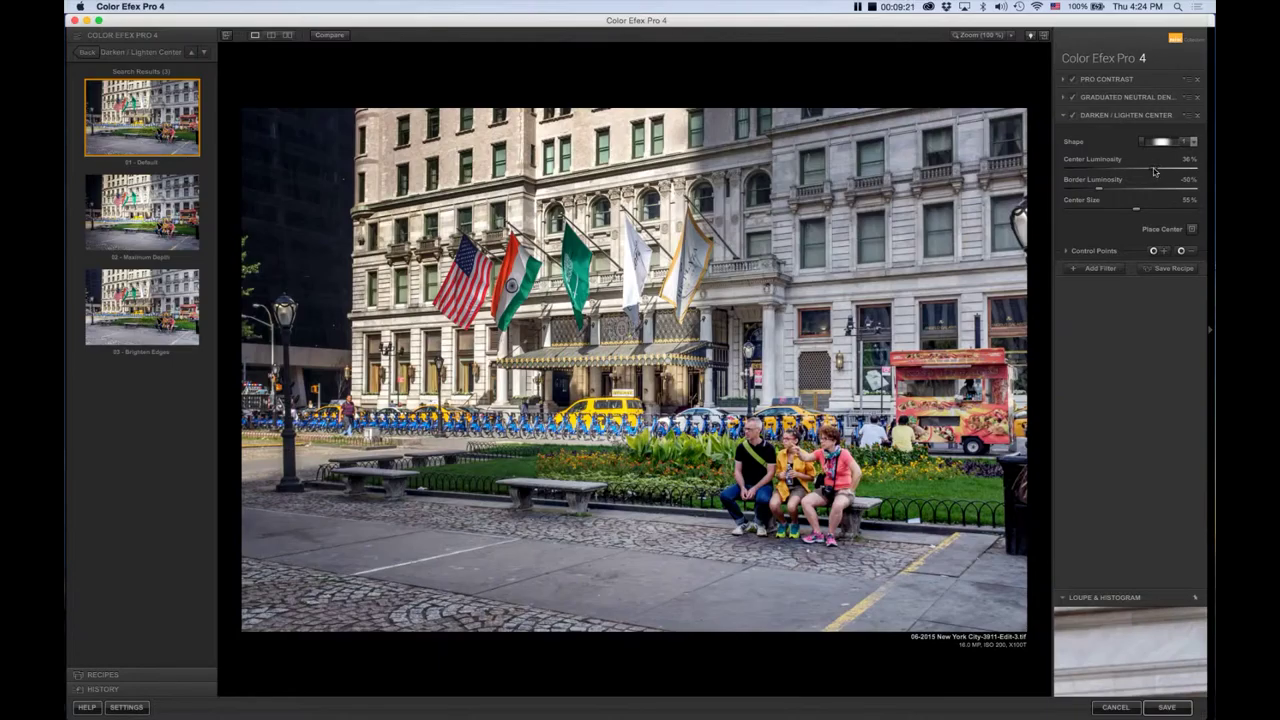
left_click_drag(1154, 172, 1169, 172)
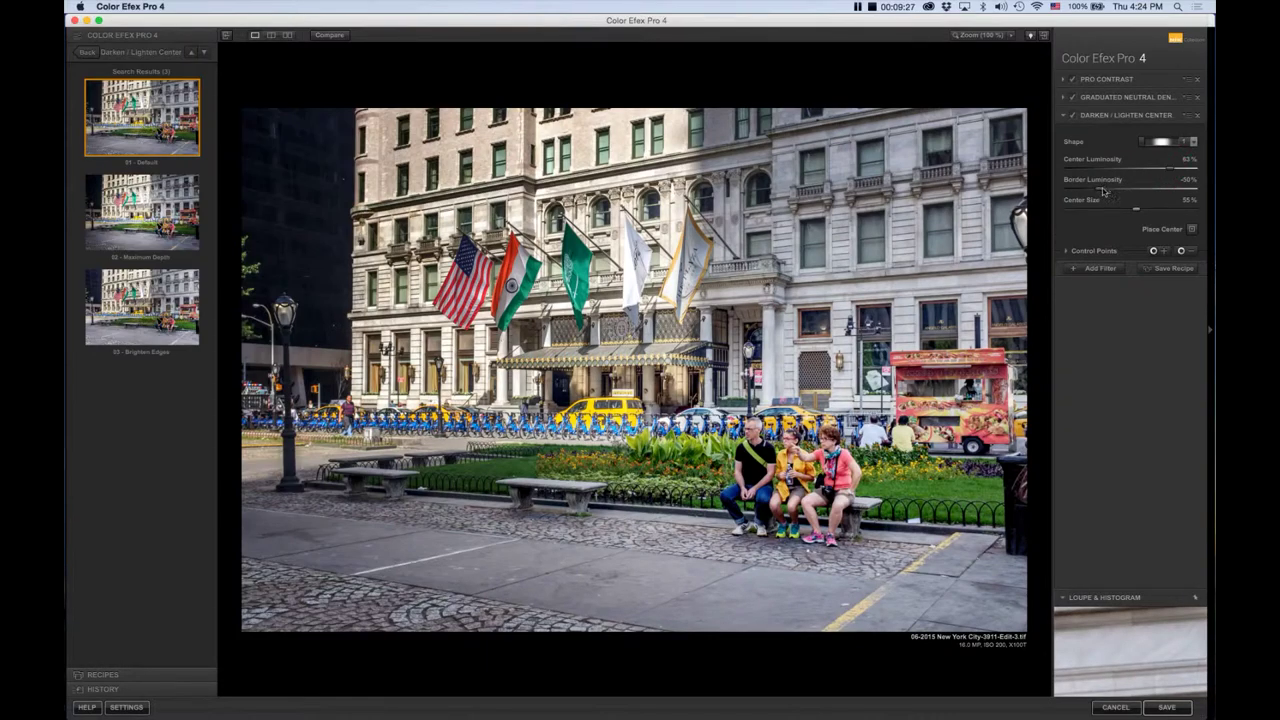
left_click_drag(1102, 191, 1126, 191)
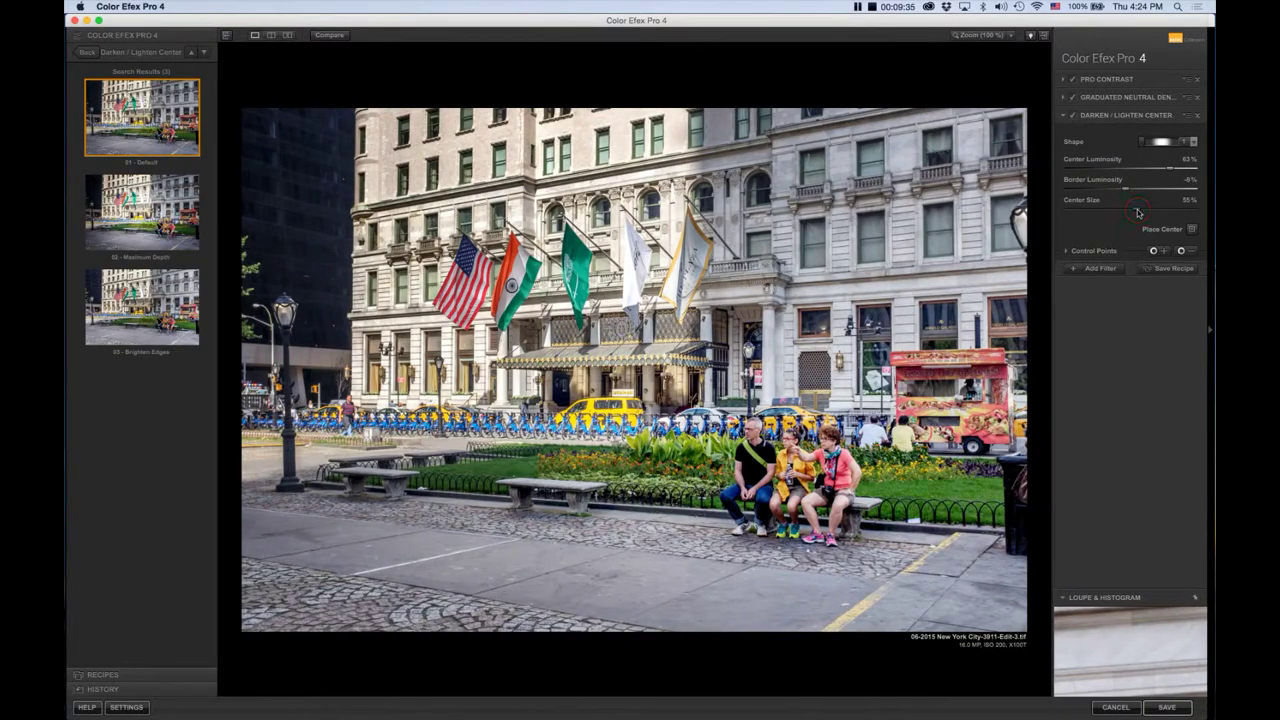
left_click_drag(1137, 212, 1117, 207)
Switch to Shape 2, compare on/off, then set centre luminosity 53% and centre size 51%.
left_click(1194, 144)
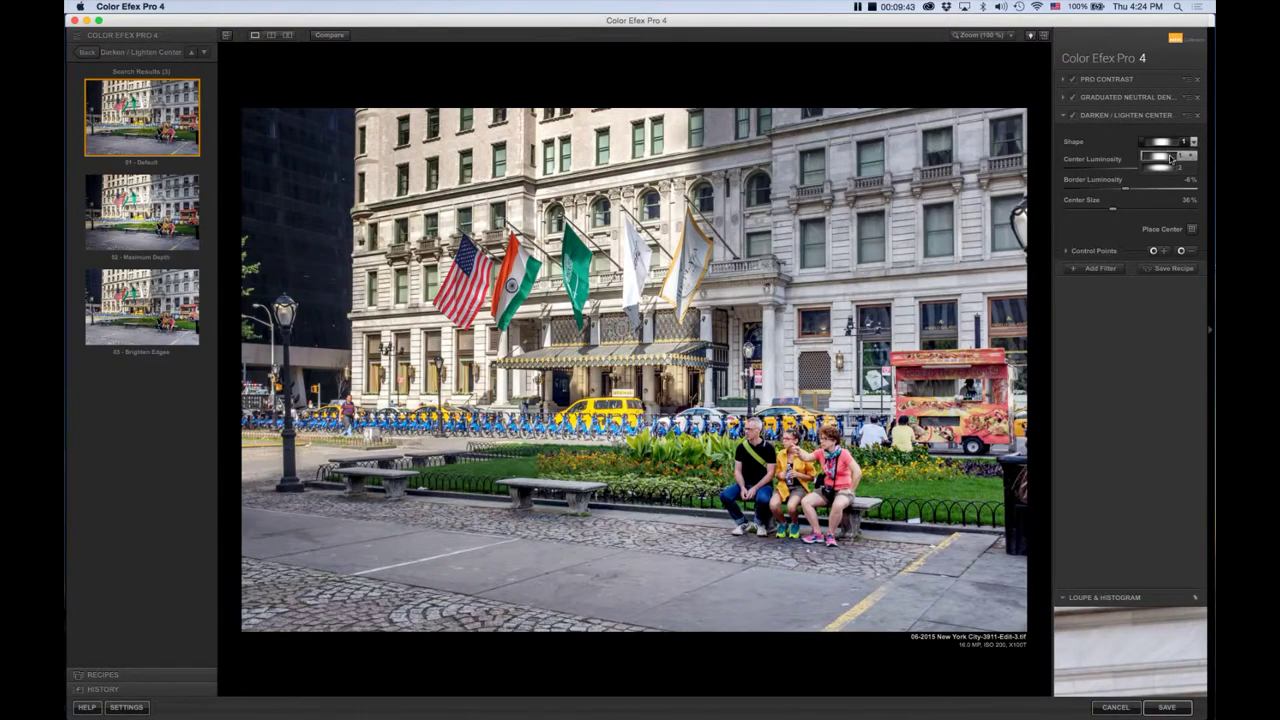
left_click(1167, 170)
left_click(1167, 170)
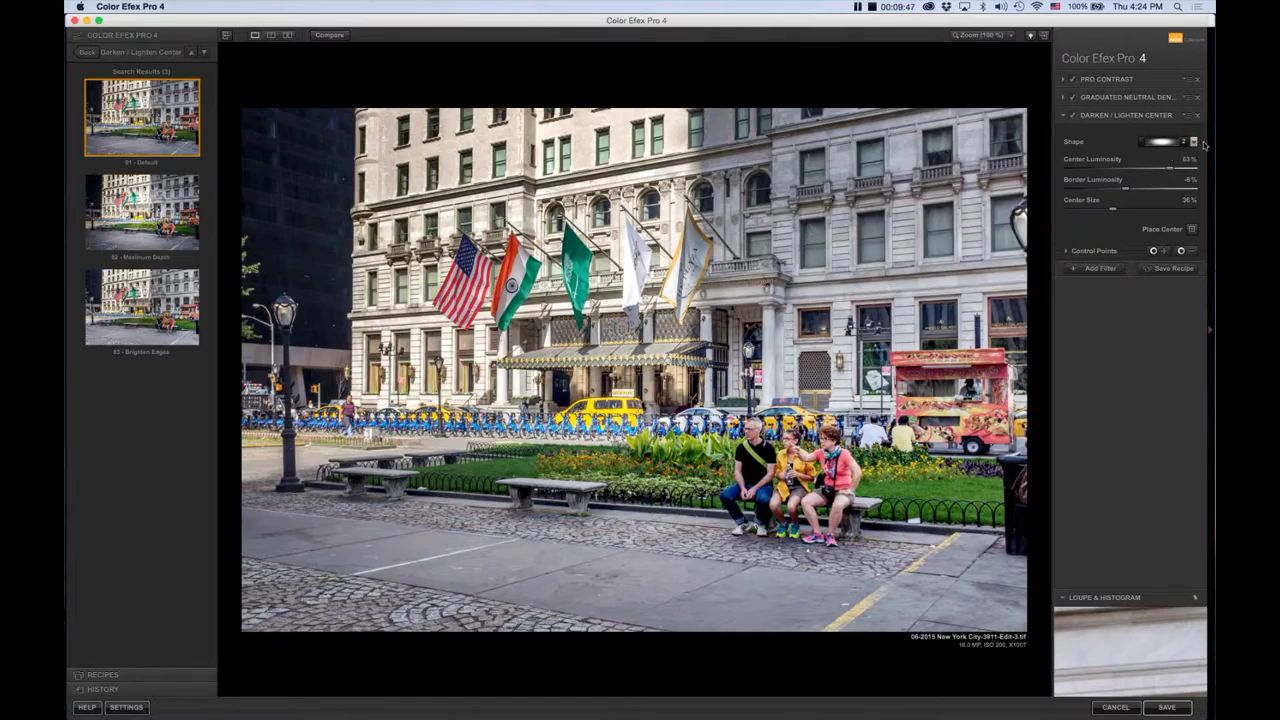
left_click(1193, 144)
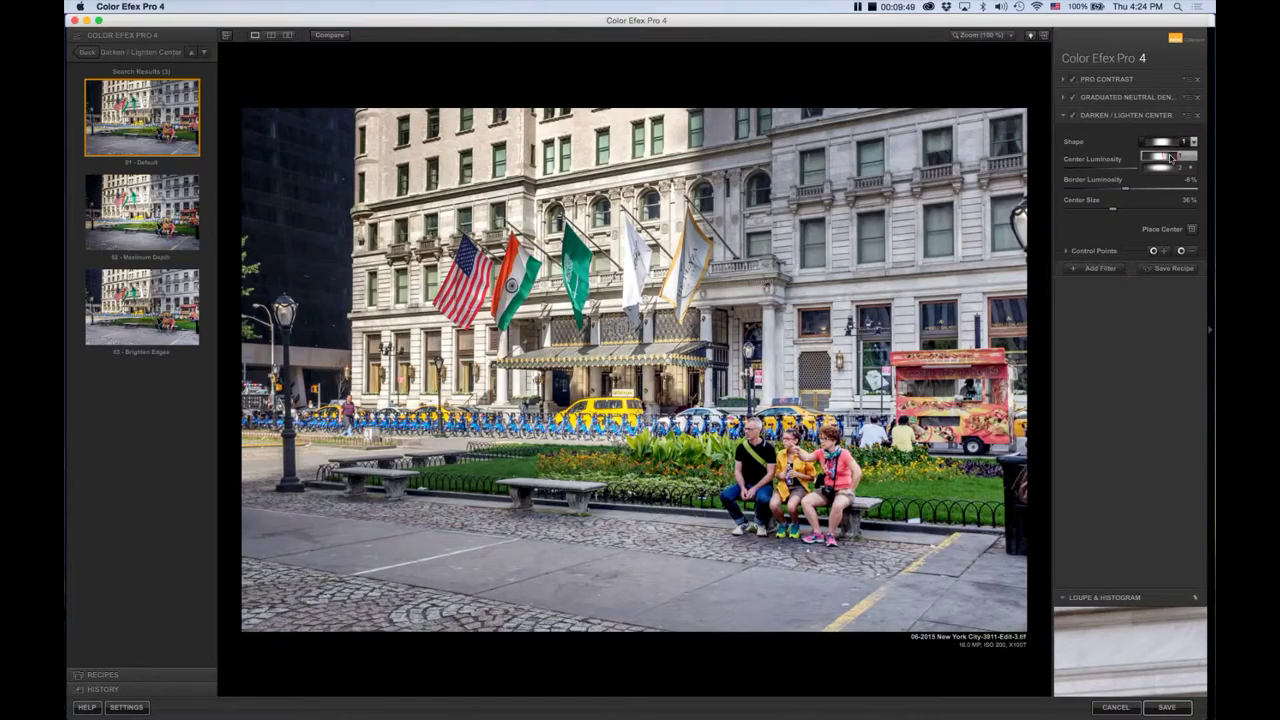
left_click(1174, 160)
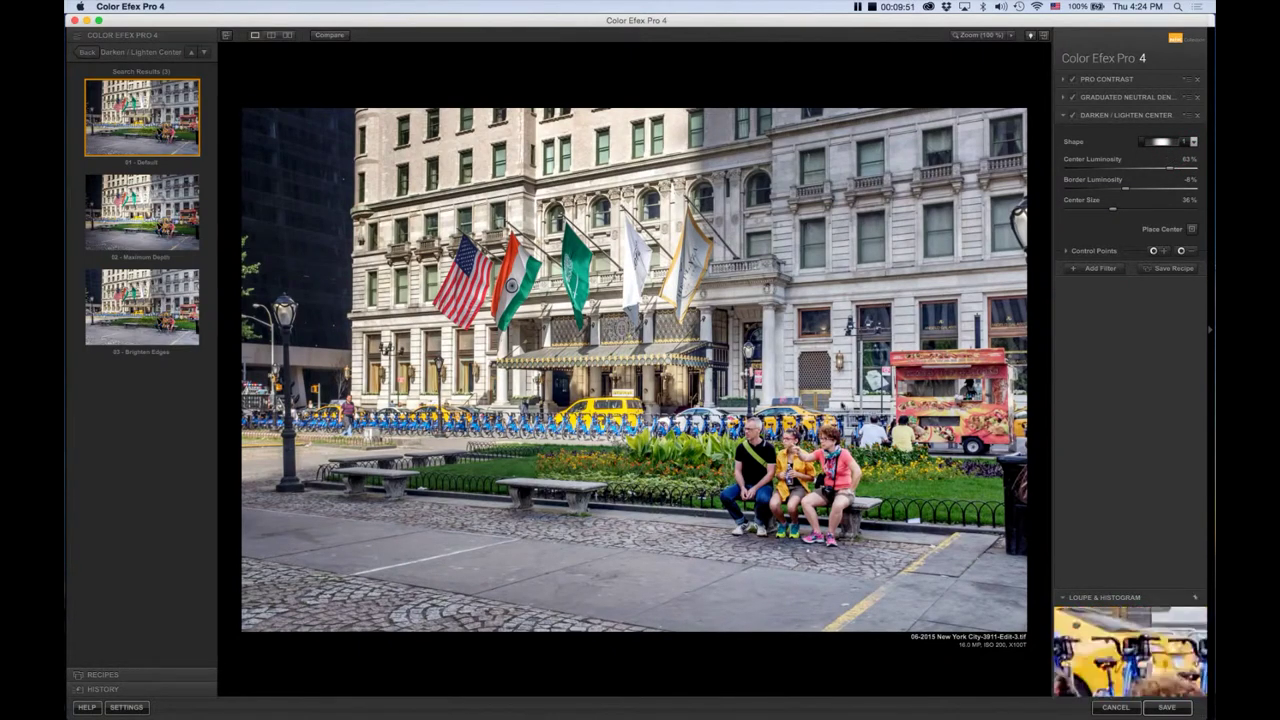
left_click(1074, 116)
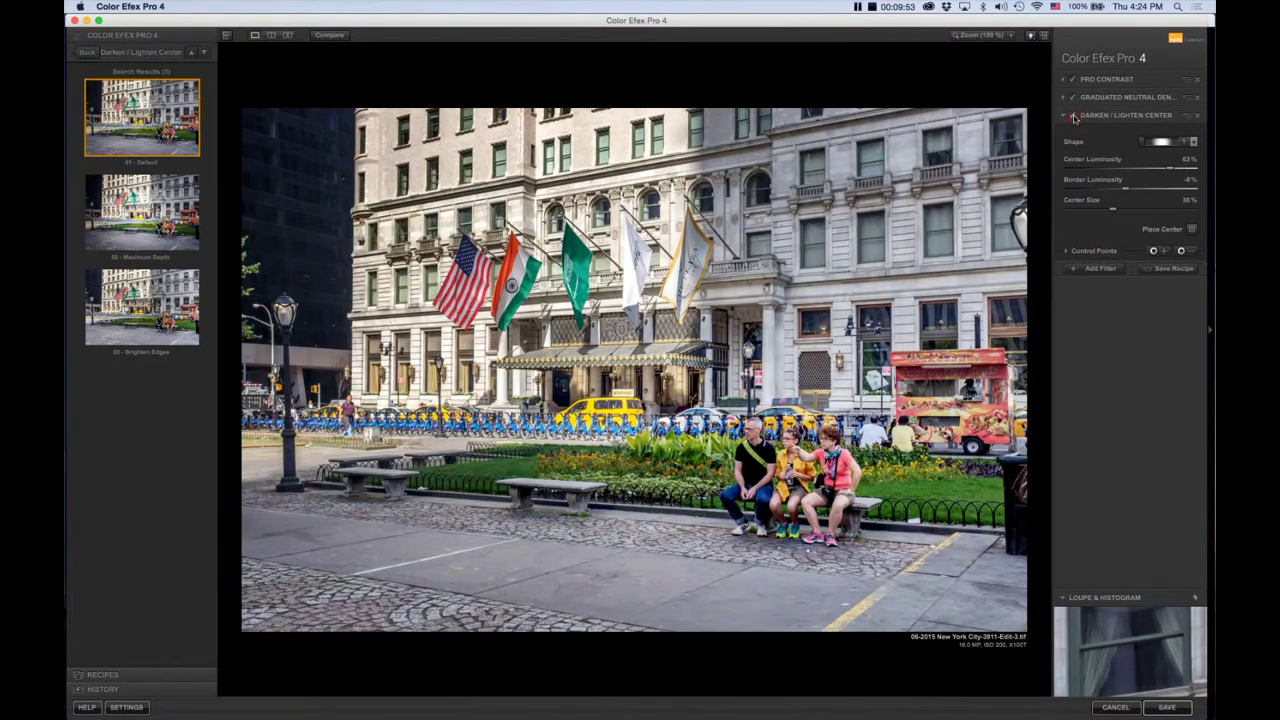
left_click(1074, 116)
left_click_drag(1169, 173, 1166, 172)
left_click_drag(1114, 215, 1136, 213)
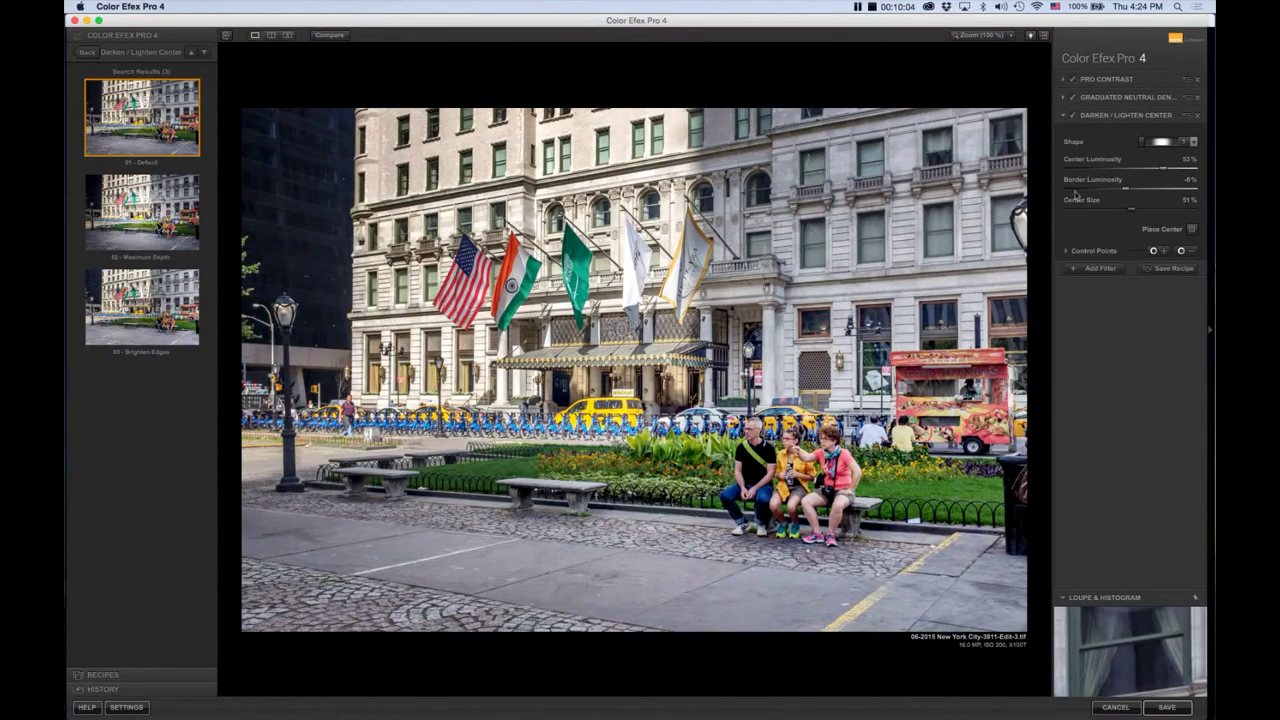
left_click(316, 35)
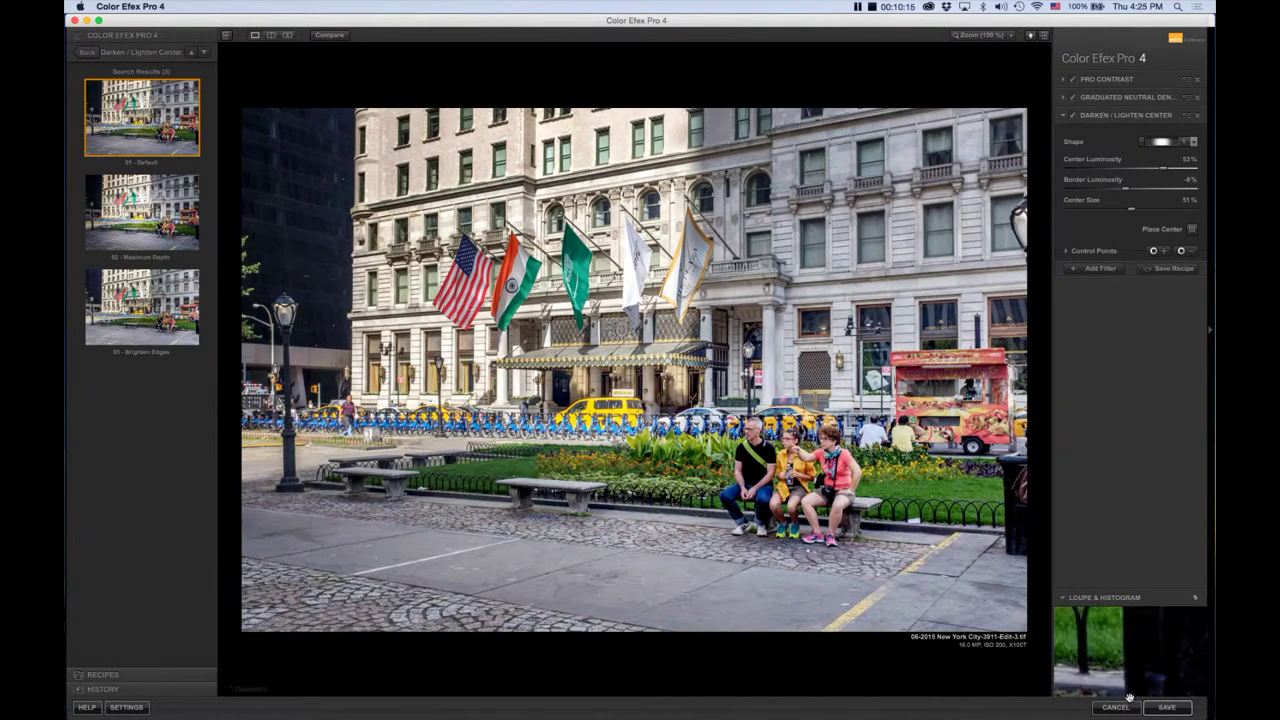
Save from Color Efex, select the Edit-3.tif copy in Lightroom and set Vibrance to -13.
left_click(1169, 707)
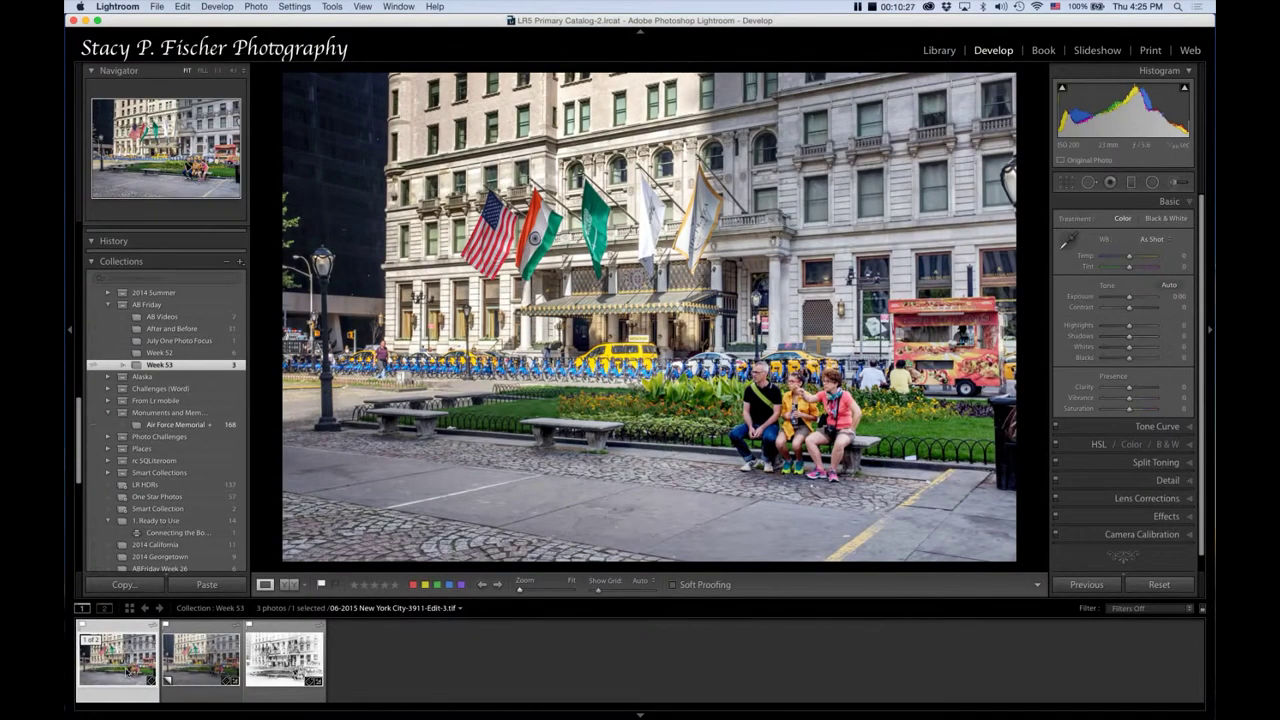
left_click(190, 662)
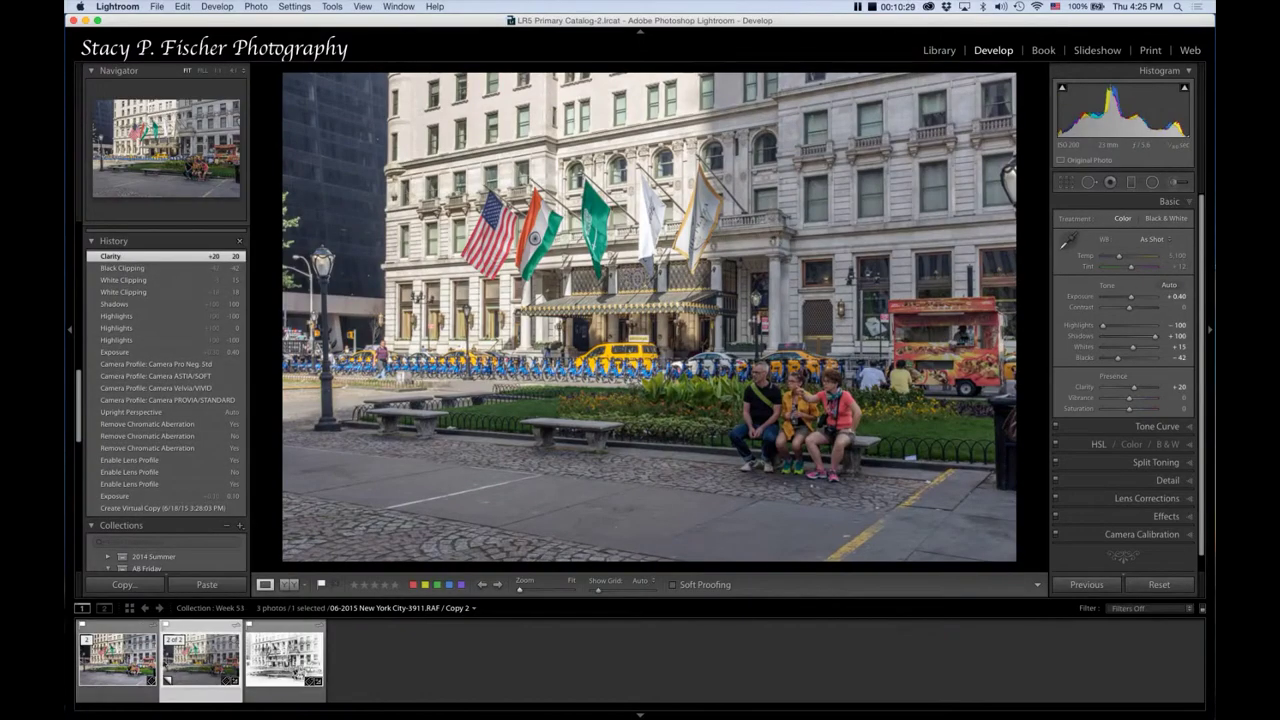
left_click(120, 664)
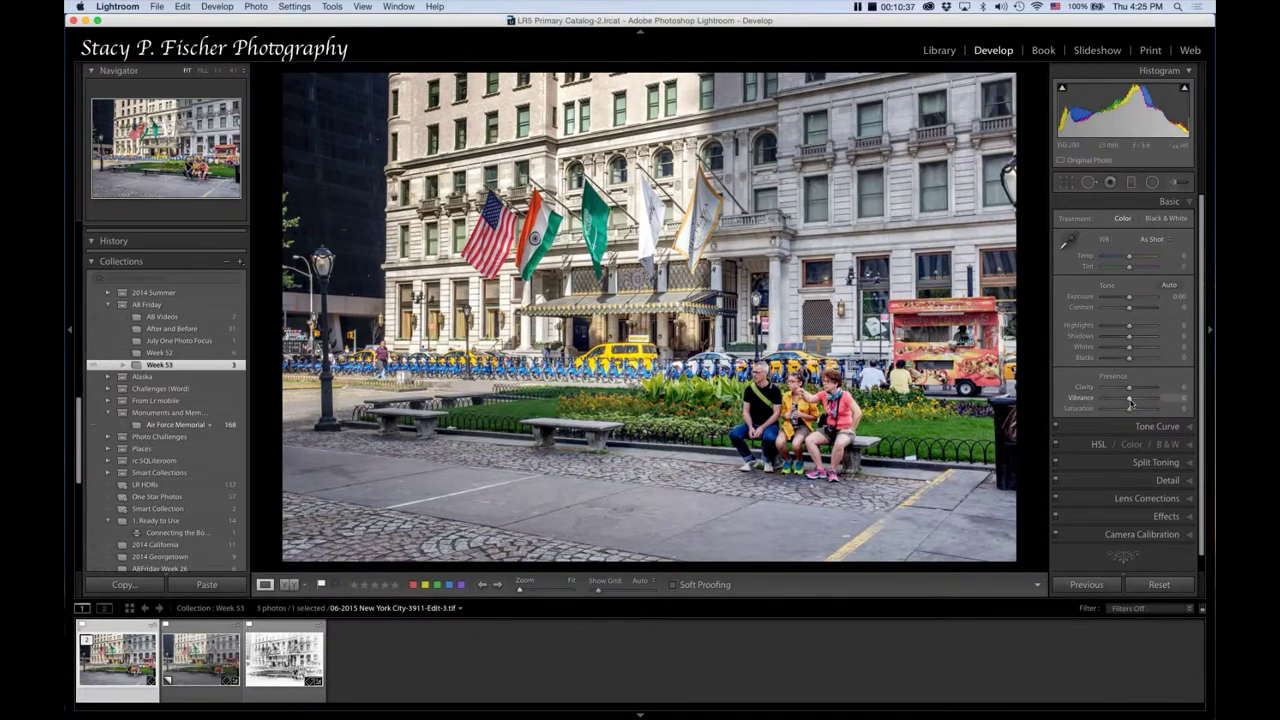
left_click_drag(1131, 403, 1126, 401)
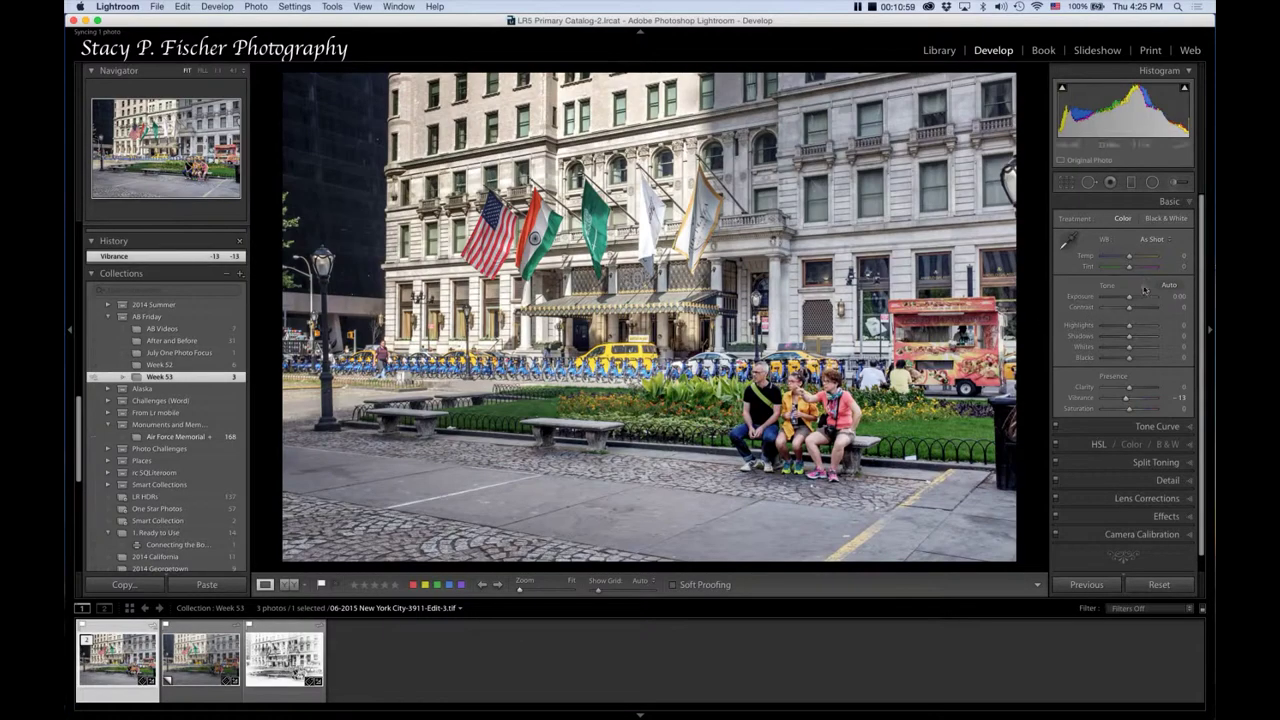
Lay a graduated filter from the lower-right corner, reset its effects, then set Exposure 0.28 and Shadows 56.
left_click(1131, 182)
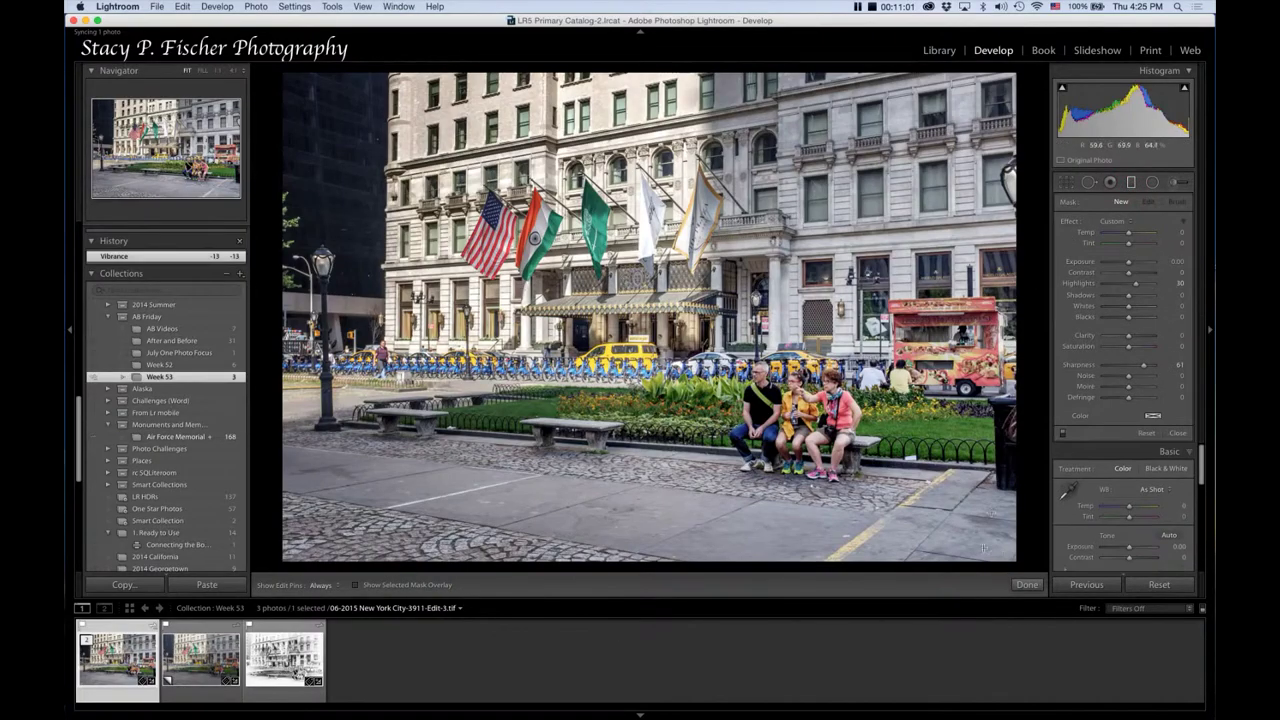
left_click_drag(1005, 558, 876, 390)
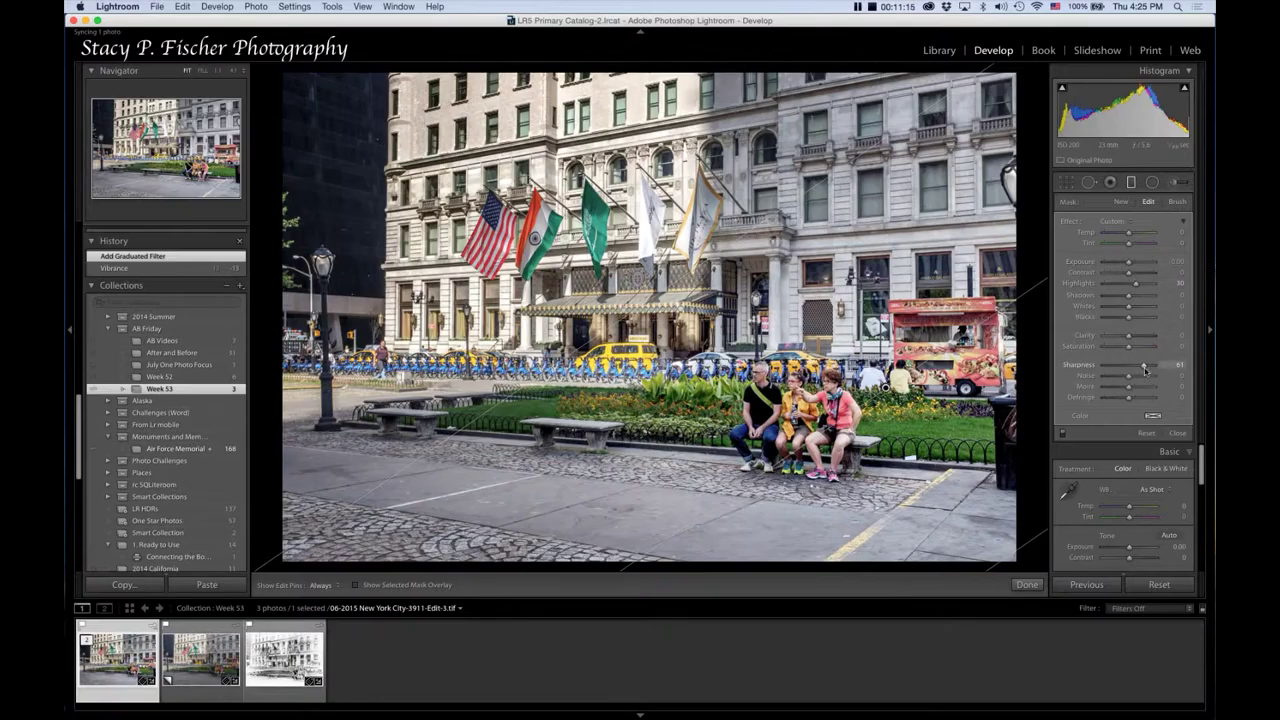
double_click(1068, 223)
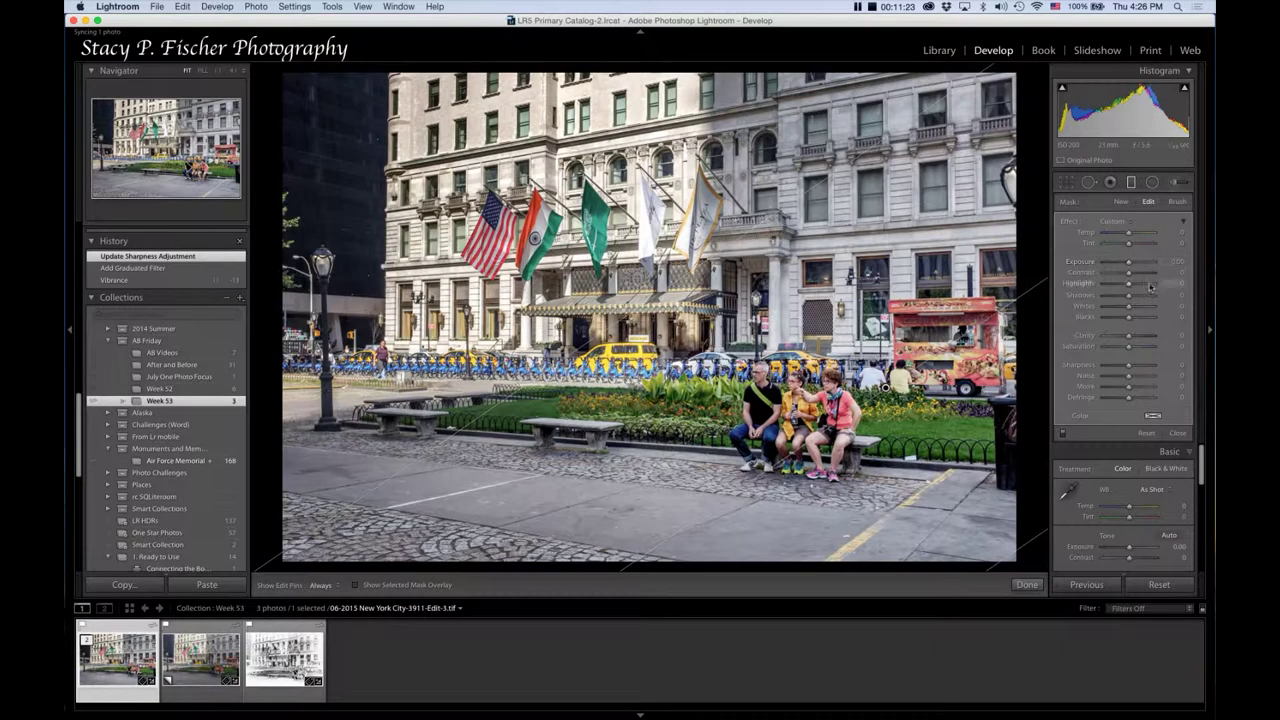
left_click_drag(1129, 266, 1131, 268)
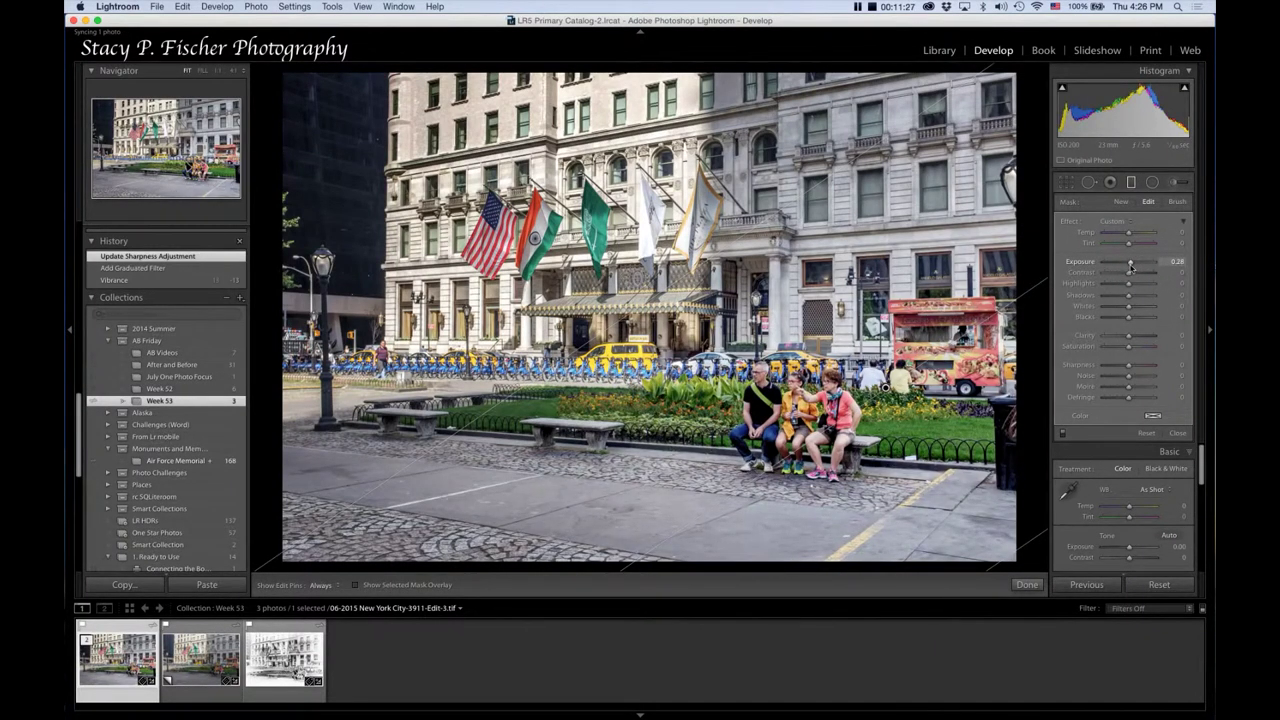
left_click_drag(1131, 268, 1140, 305)
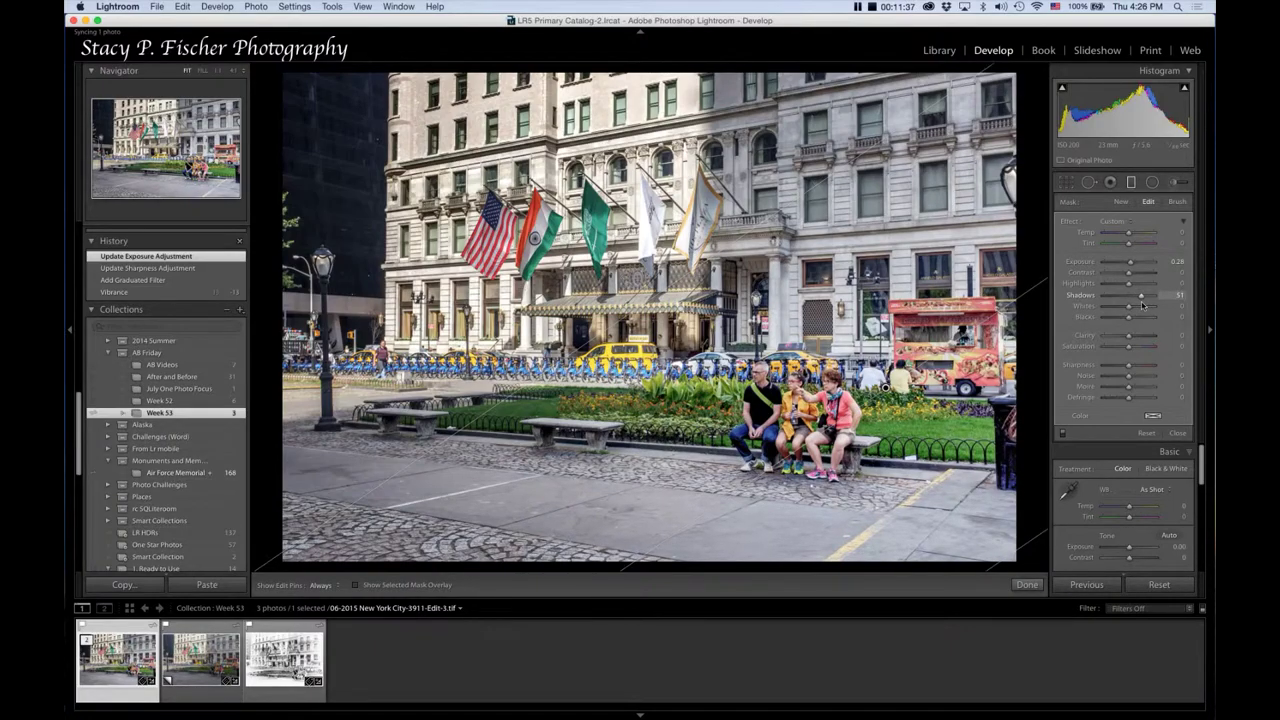
left_click_drag(1143, 306, 1144, 307)
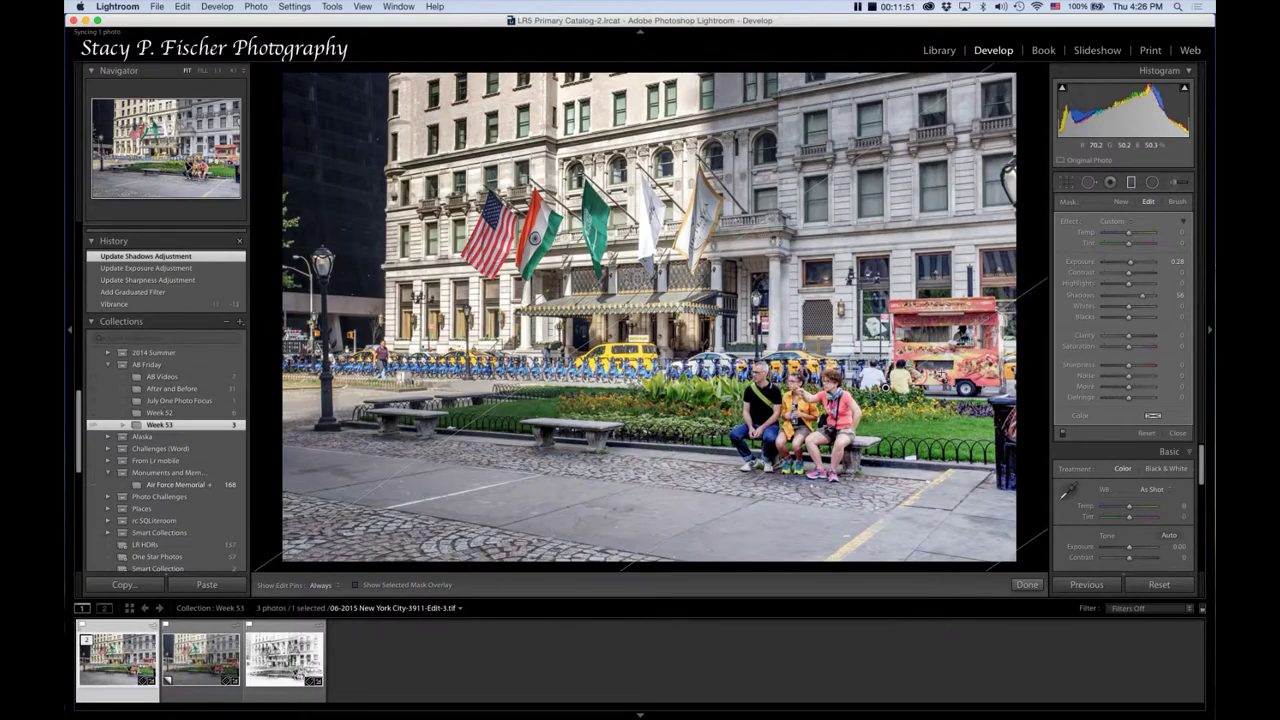
Commit the graduated filter and apply the B&W treatment to the Color Efex copy.
left_click(1030, 585)
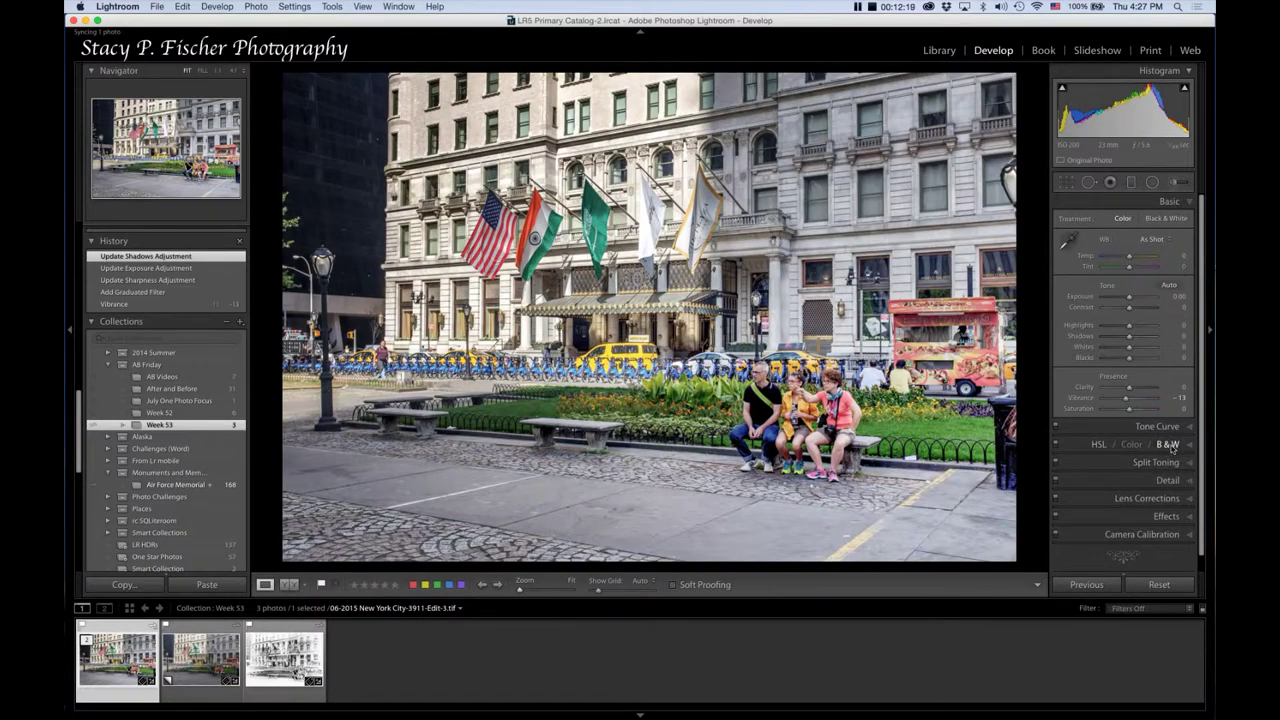
left_click(1168, 445)
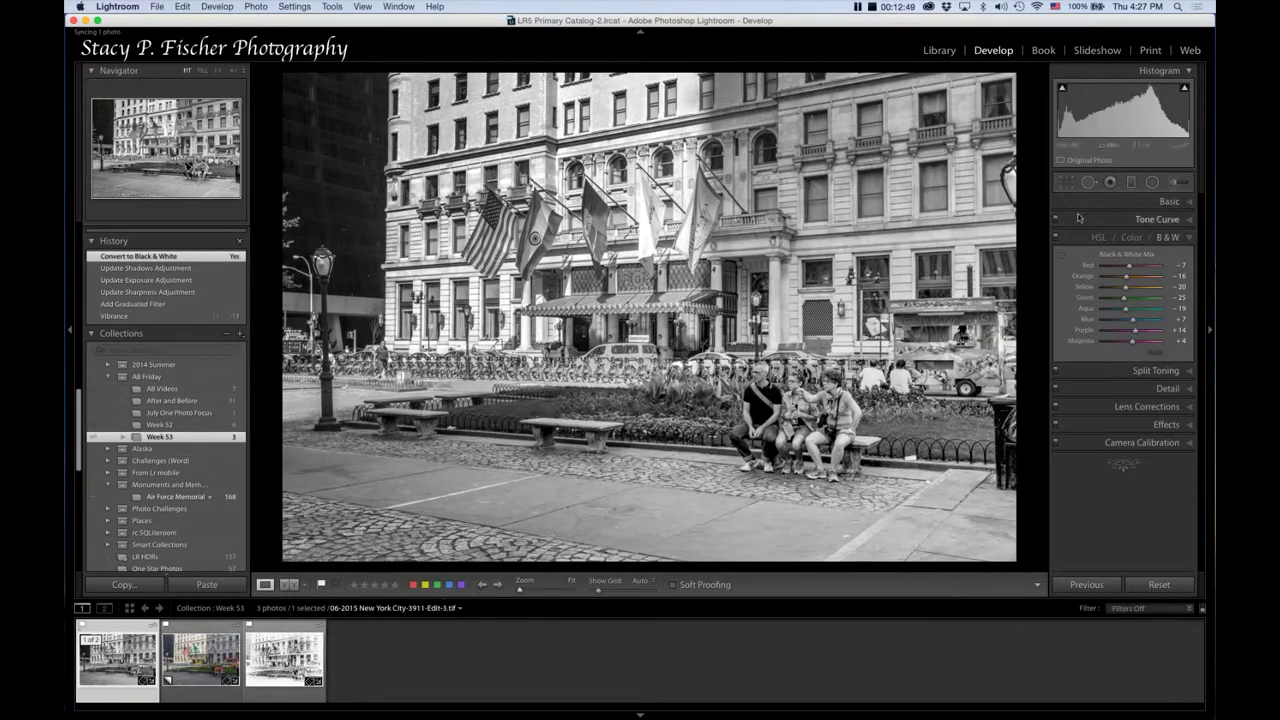
Trim the crop from left and right, unlock the aspect ratio, and extend the bottom to include more pavement.
left_click(1067, 183)
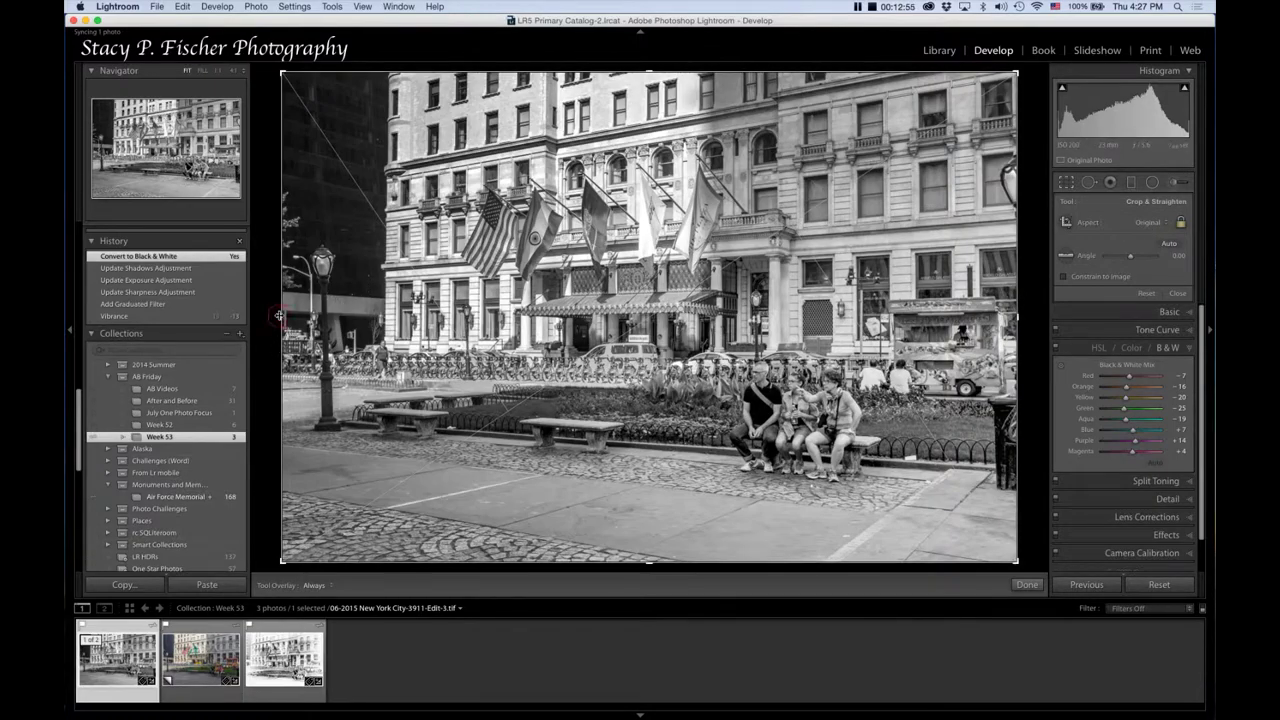
left_click_drag(280, 316, 310, 319)
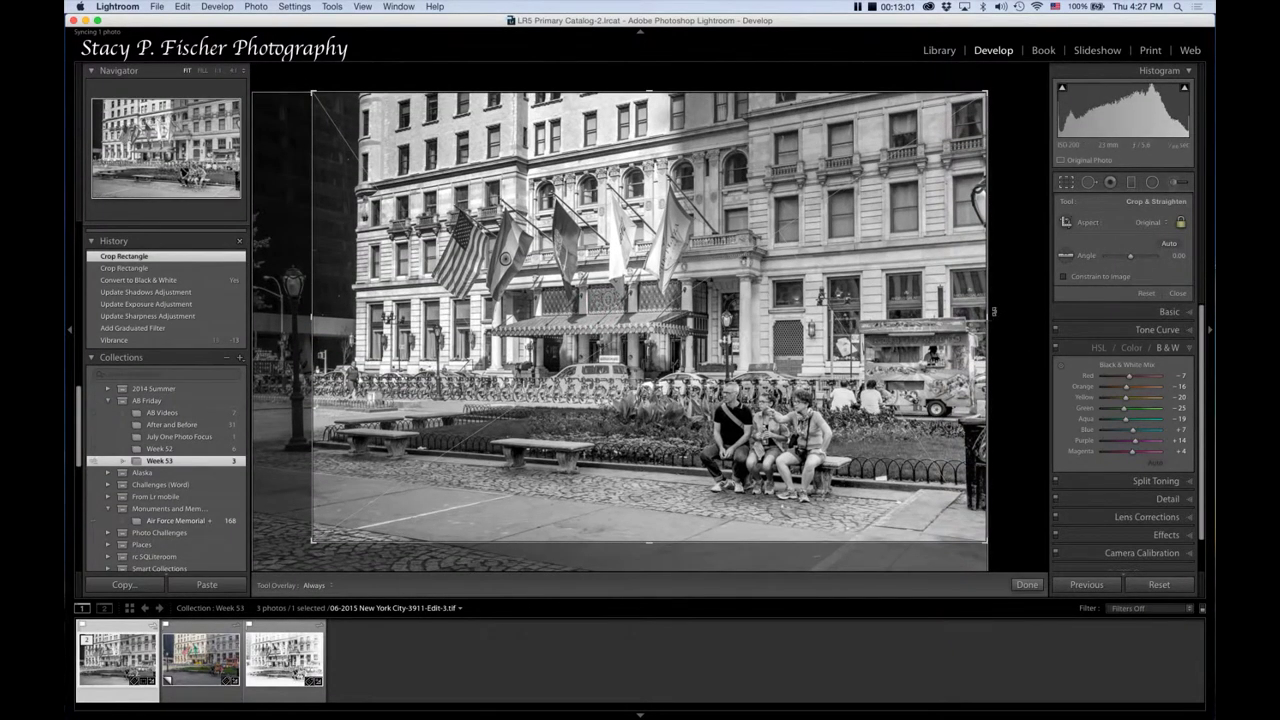
left_click_drag(996, 314, 976, 318)
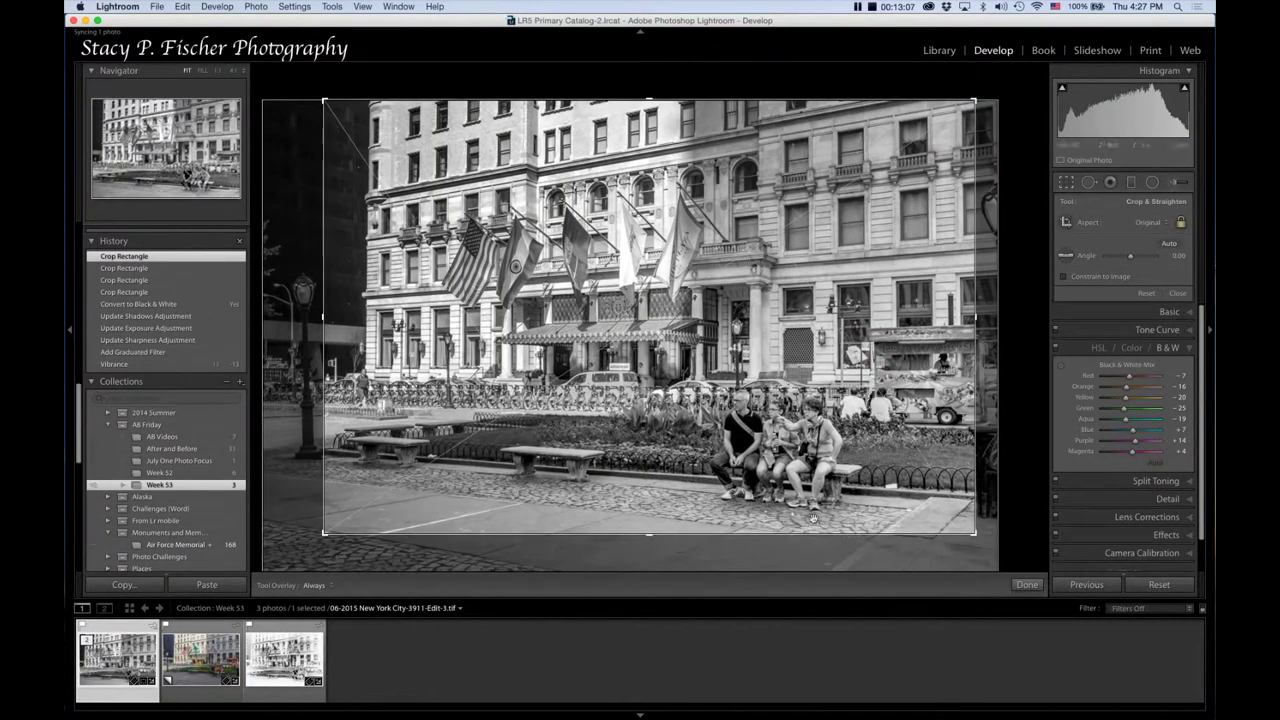
left_click(1180, 222)
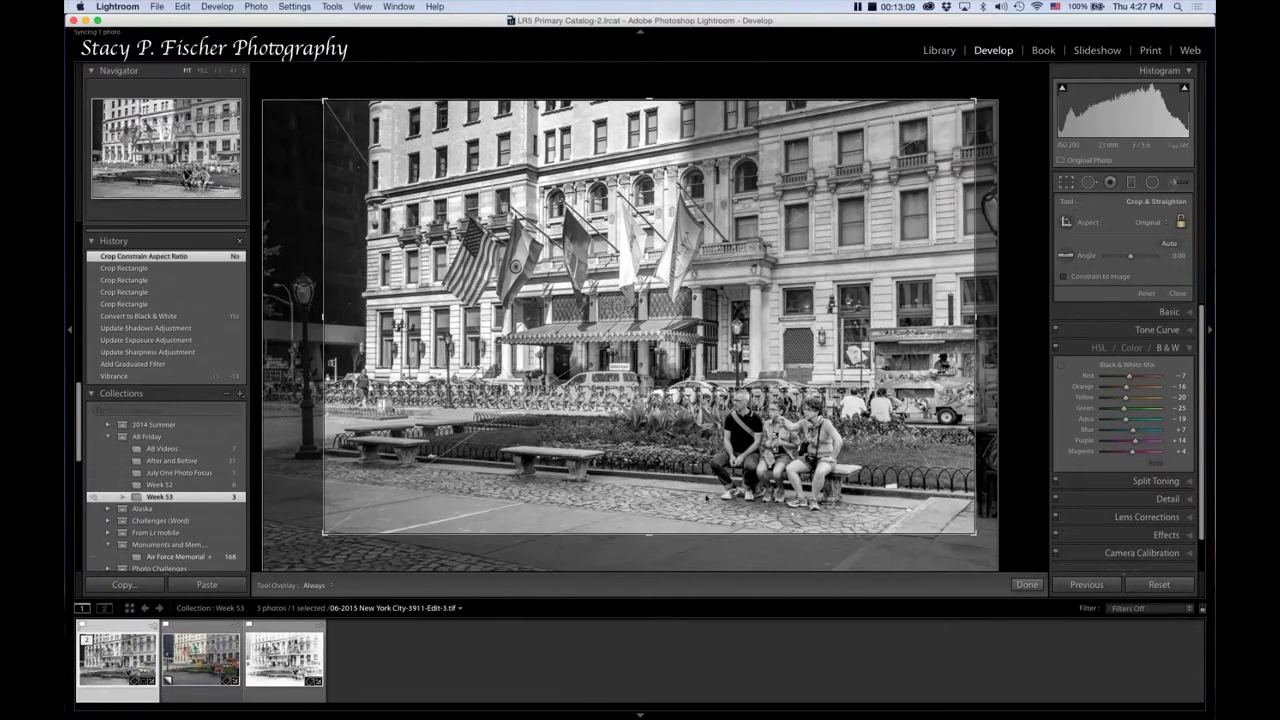
left_click_drag(650, 534, 651, 540)
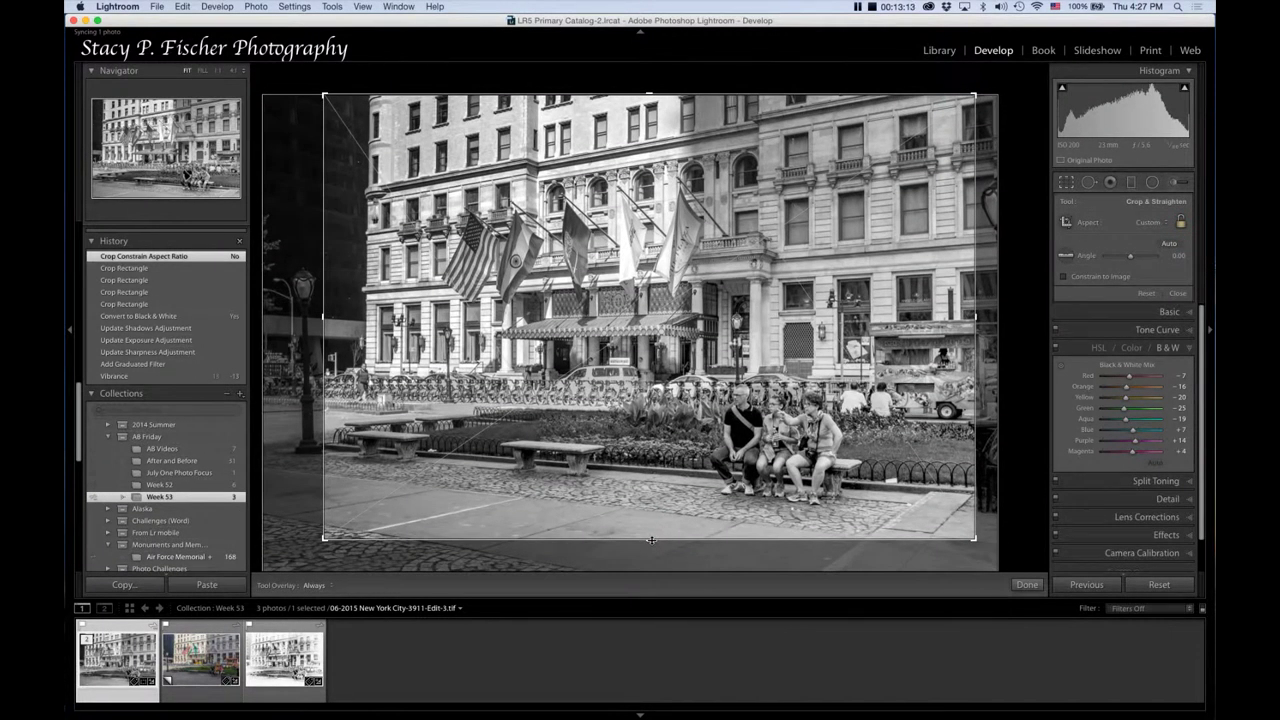
left_click(1022, 586)
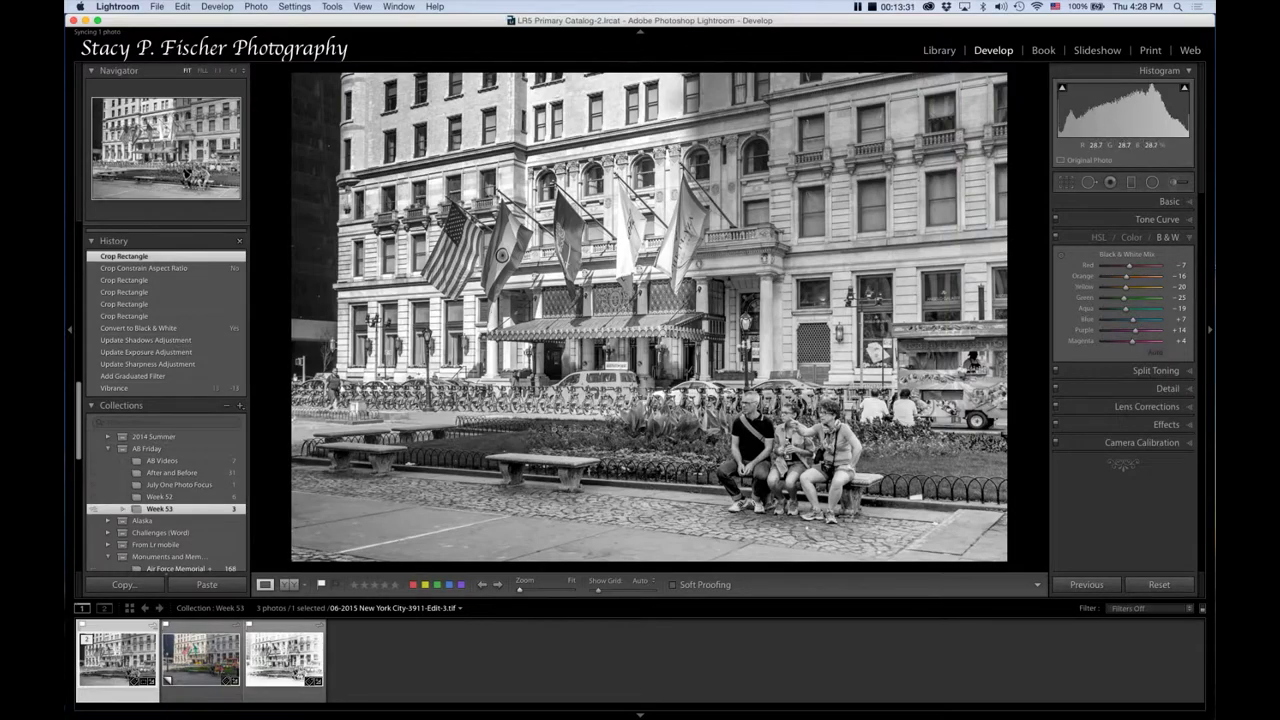
right_click(104, 664)
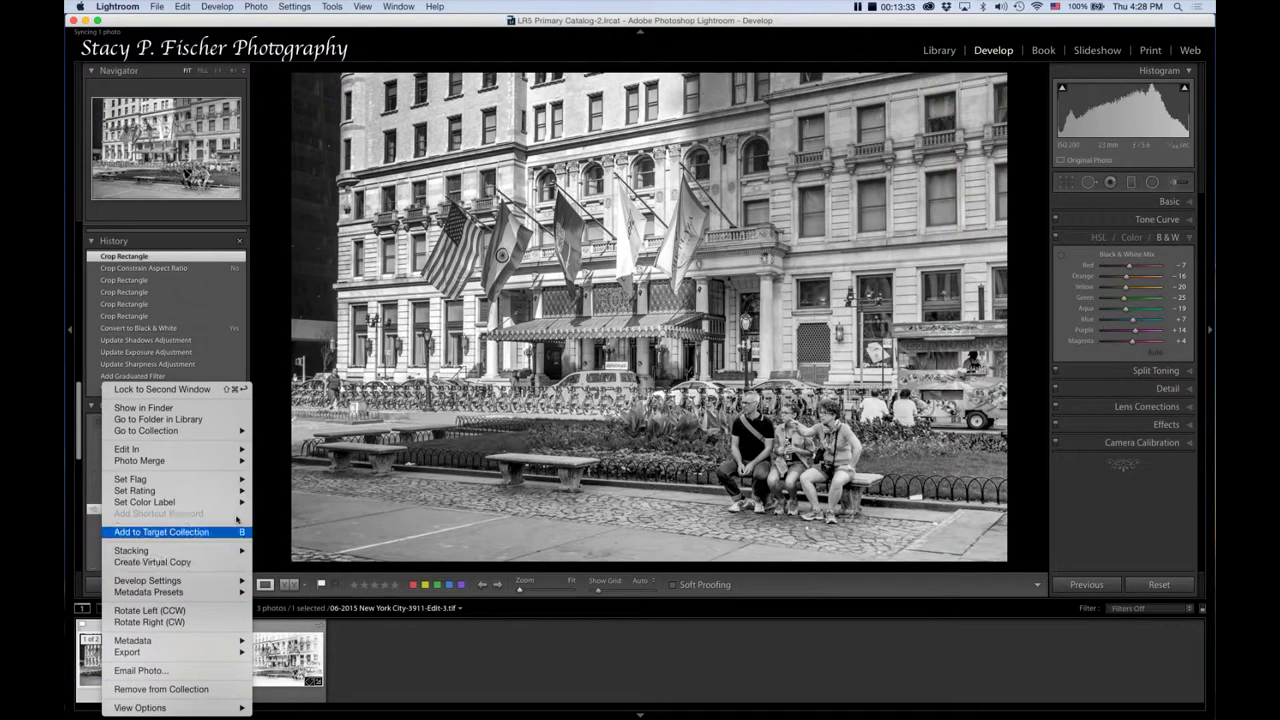
Send a copy with Lightroom adjustments to Color Efex Pro 4.
mouse_move(228, 481)
mouse_move(224, 452)
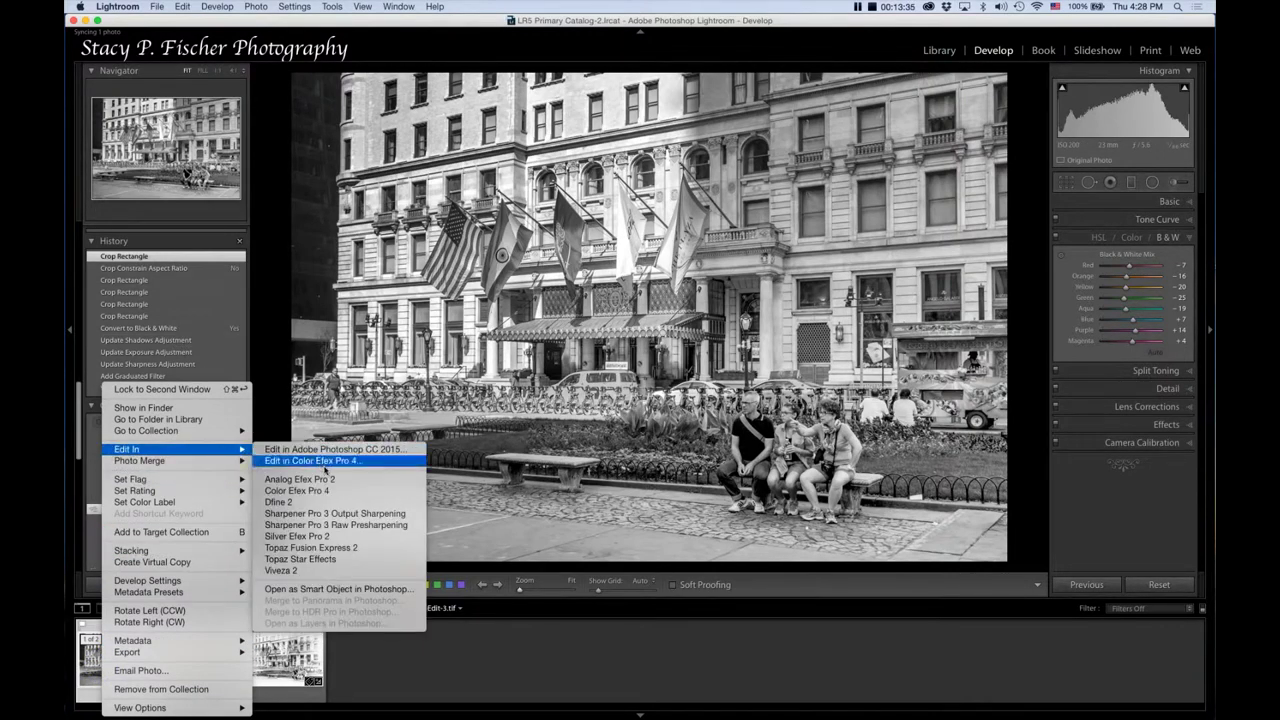
left_click(323, 463)
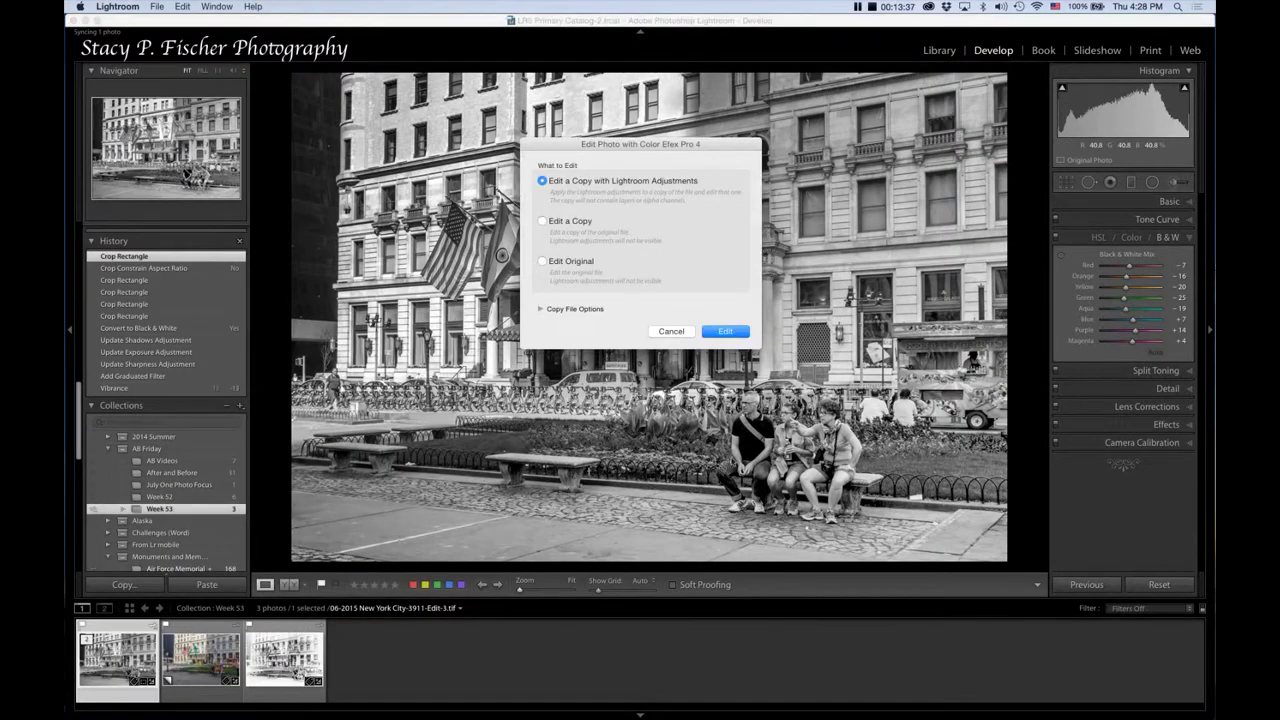
left_click(726, 334)
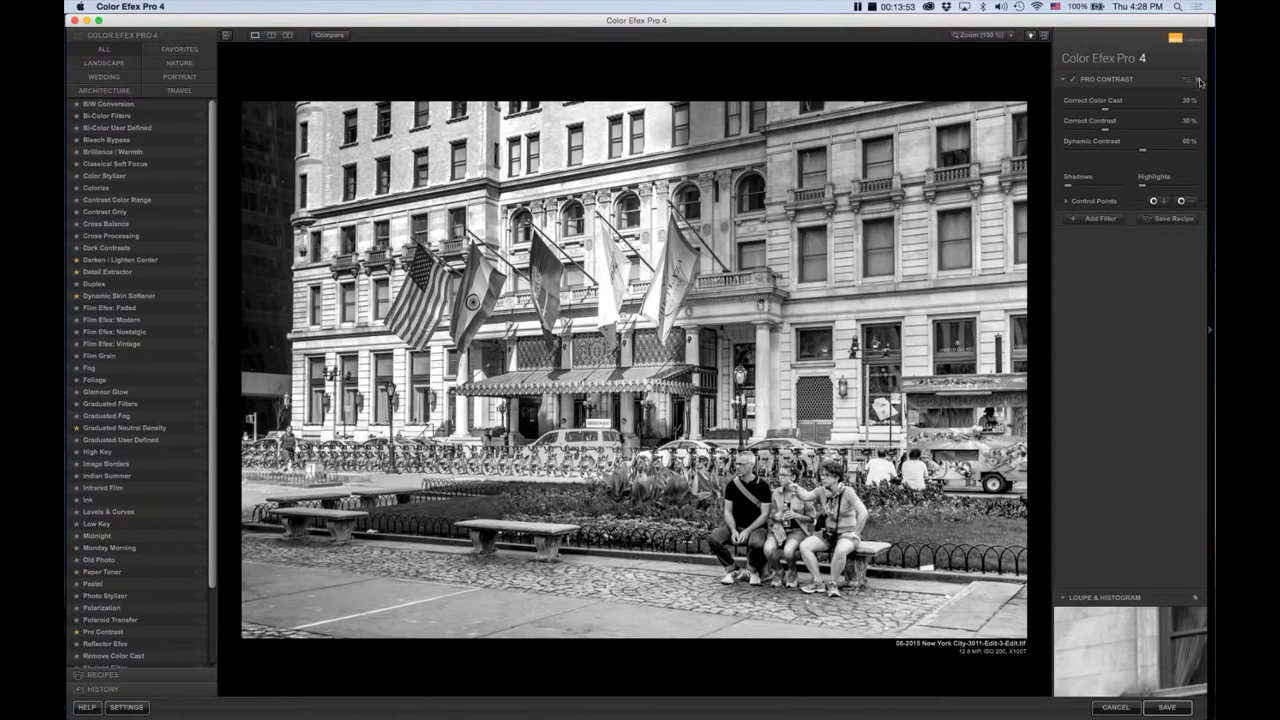
Compare Pro Contrast off versus on, leave it enabled, and add a second filter slot.
left_click(1072, 83)
left_click(1073, 83)
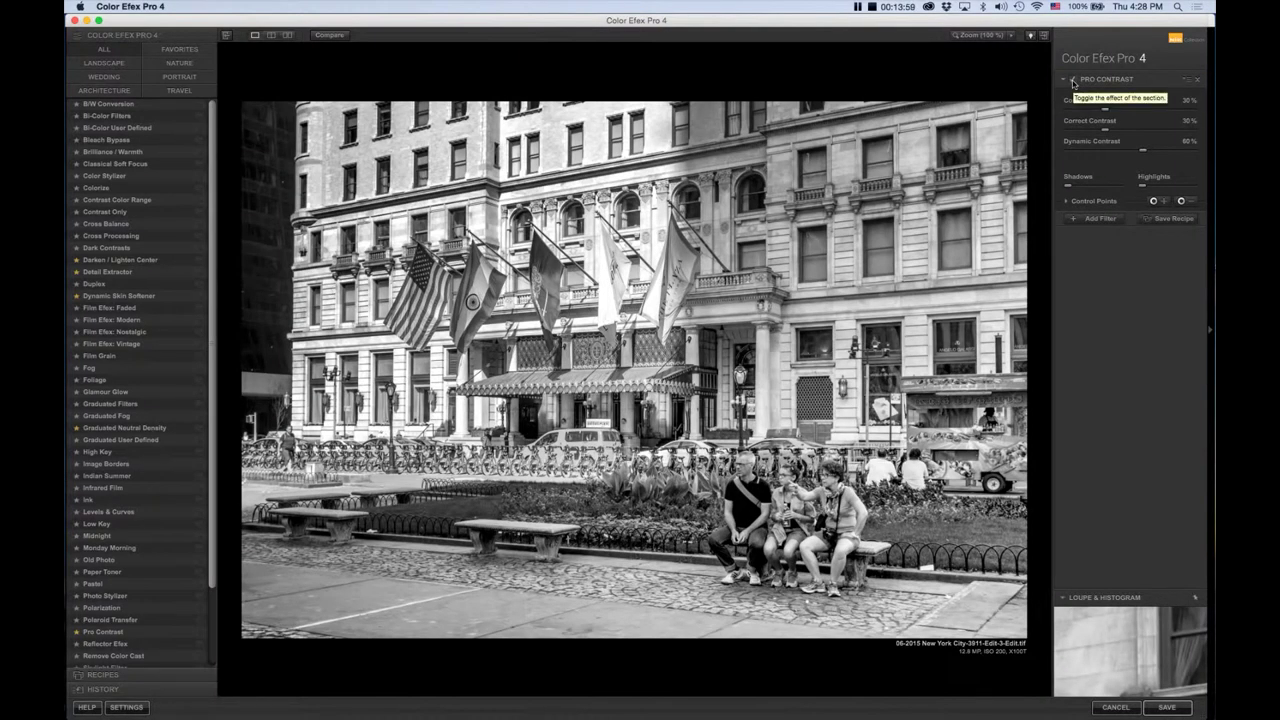
left_click(1100, 218)
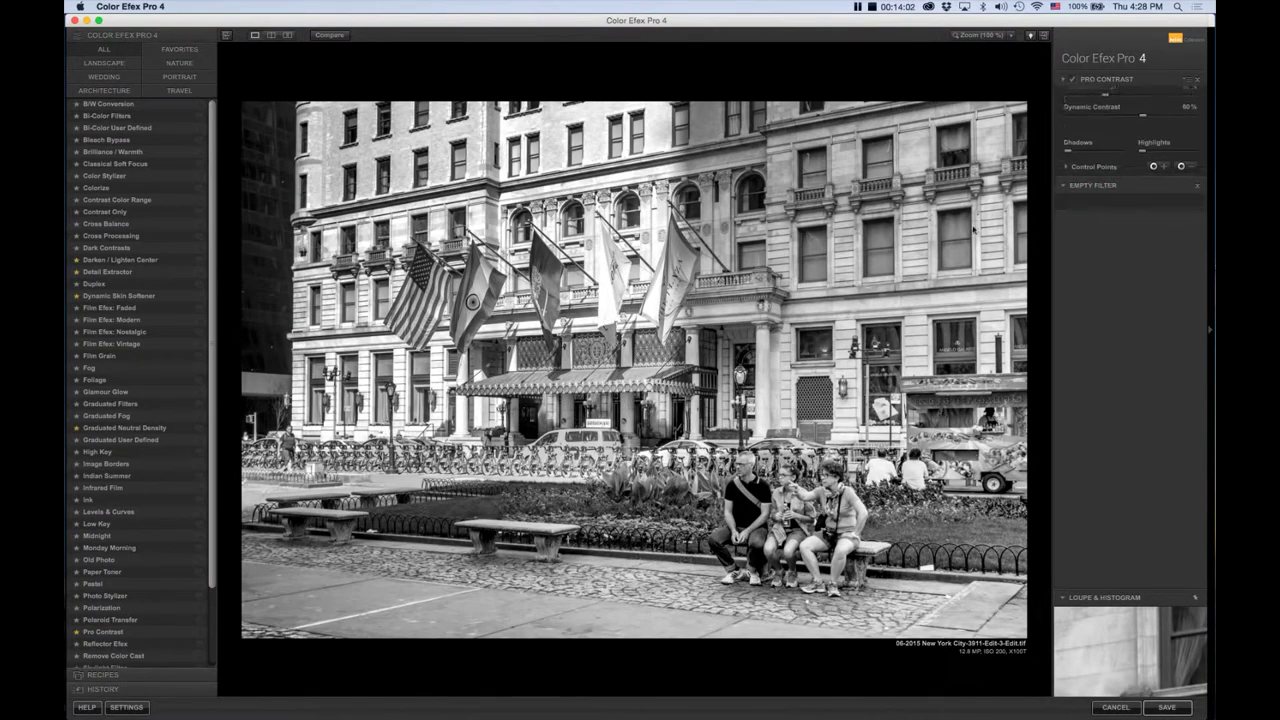
Apply the Darken / Lighten Center Default preset with Border Luminosity -1%, Center Size 44%, and a placed centre.
left_click(200, 262)
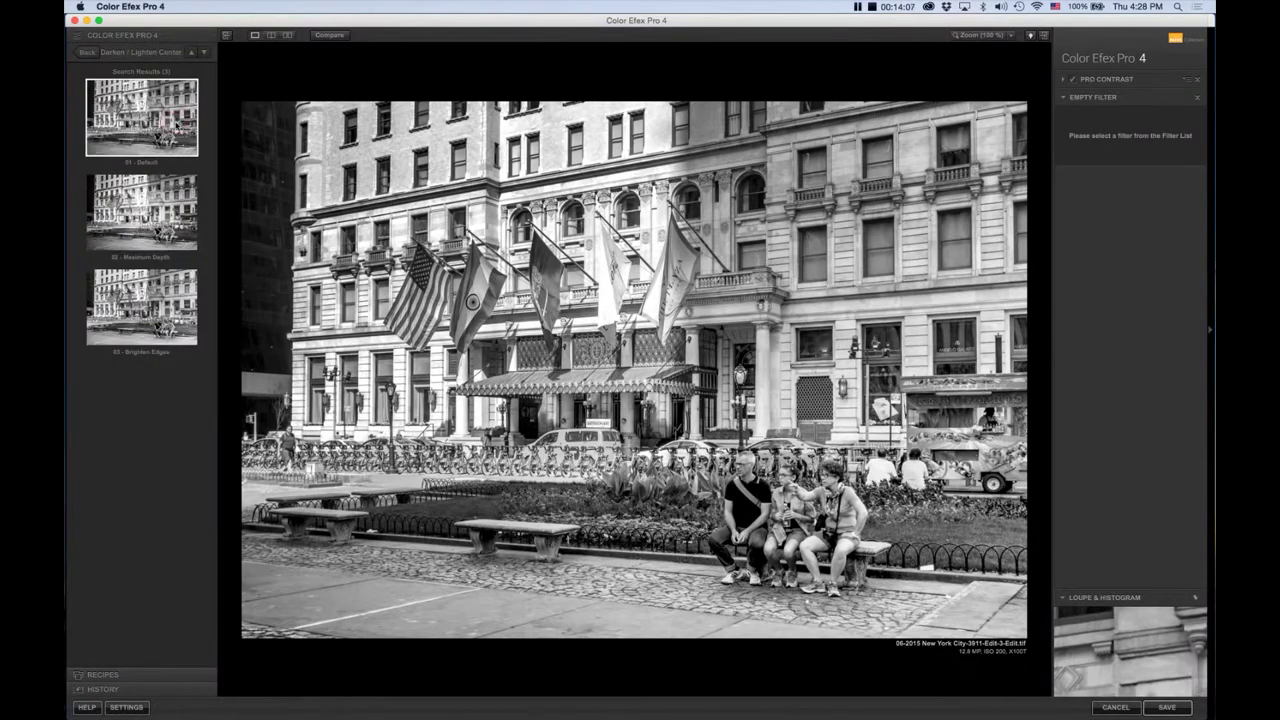
left_click(165, 118)
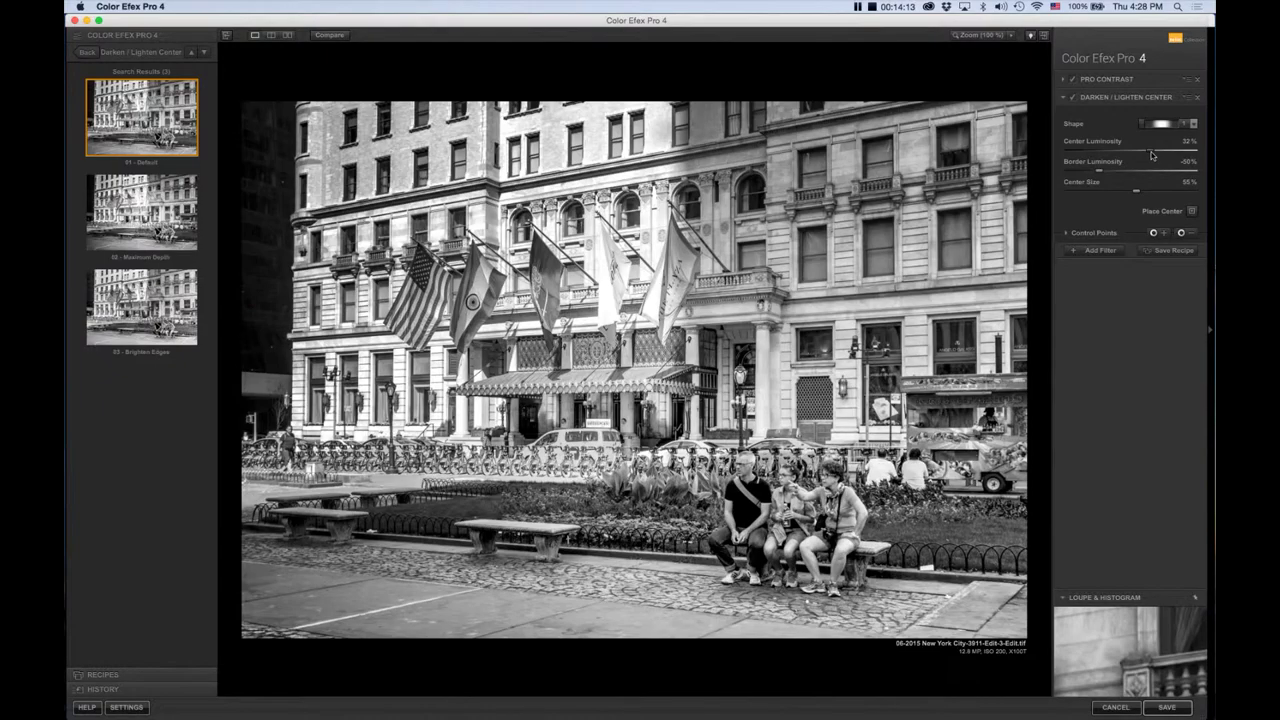
left_click_drag(1099, 170, 1133, 177)
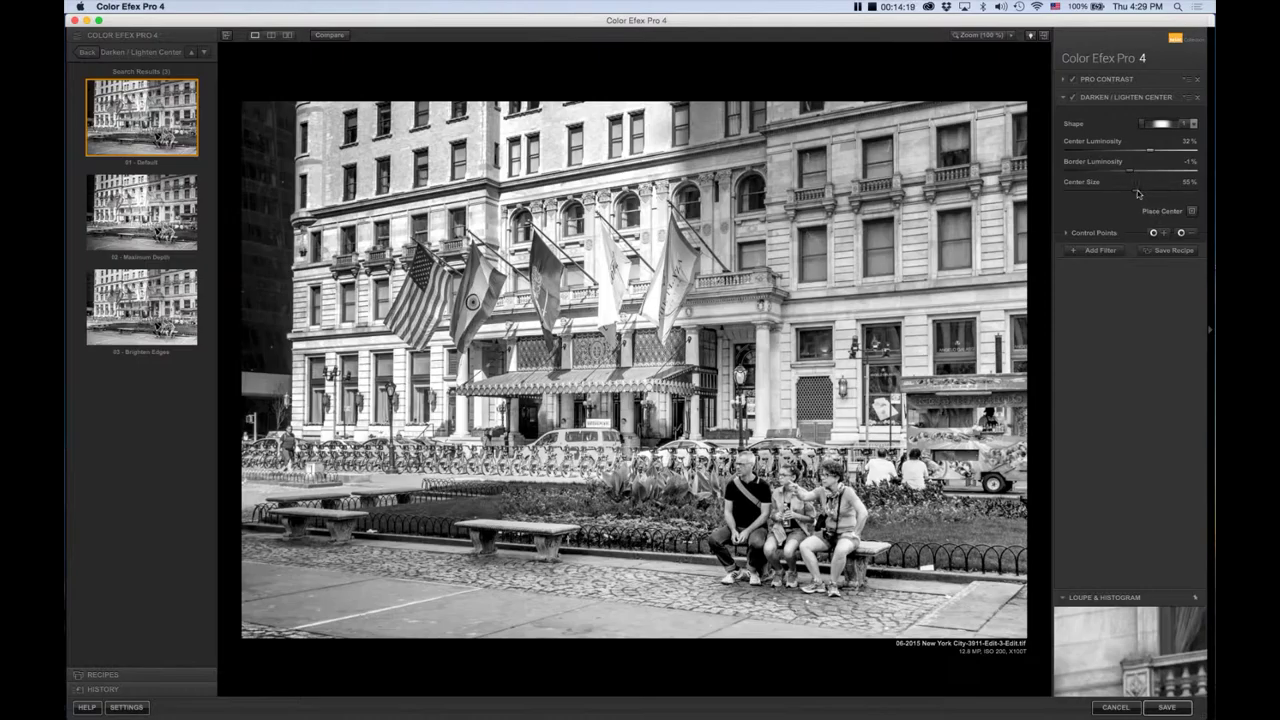
left_click_drag(1135, 193, 1124, 190)
left_click(1192, 212)
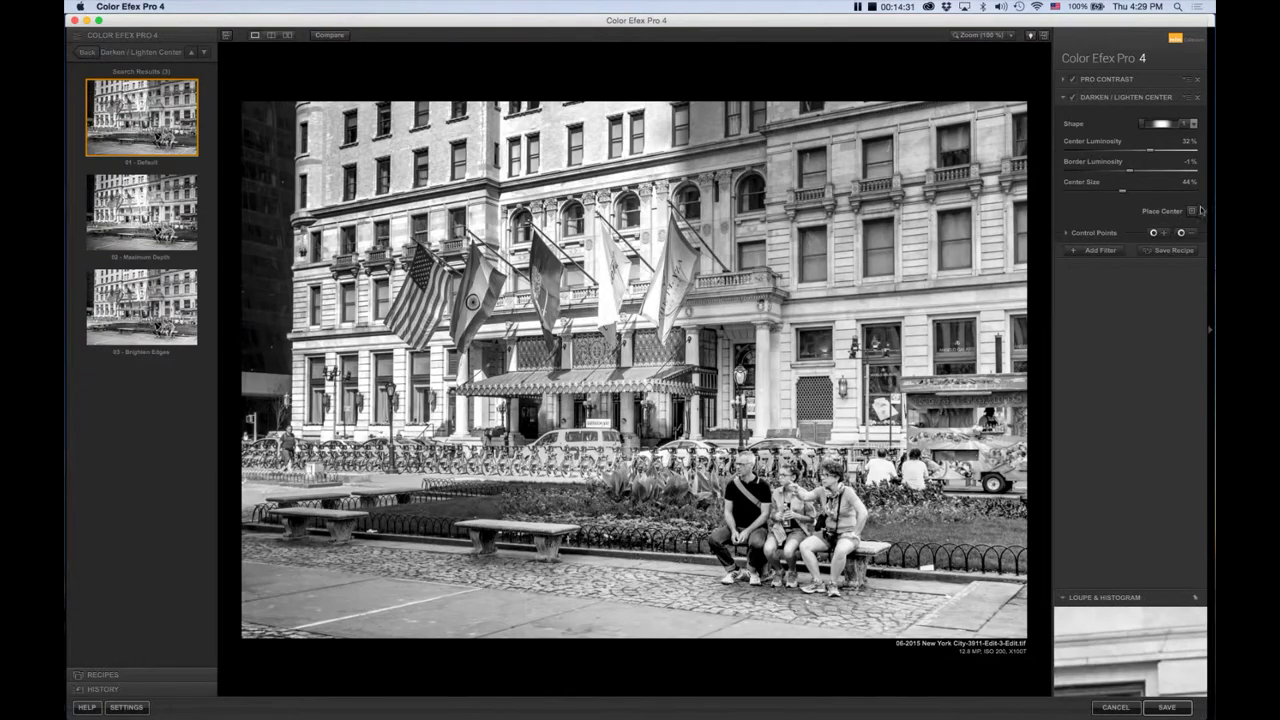
Compare the photo with Darken / Lighten Center off and on, then restore the hidden windows.
left_click(1074, 99)
left_click(1074, 99)
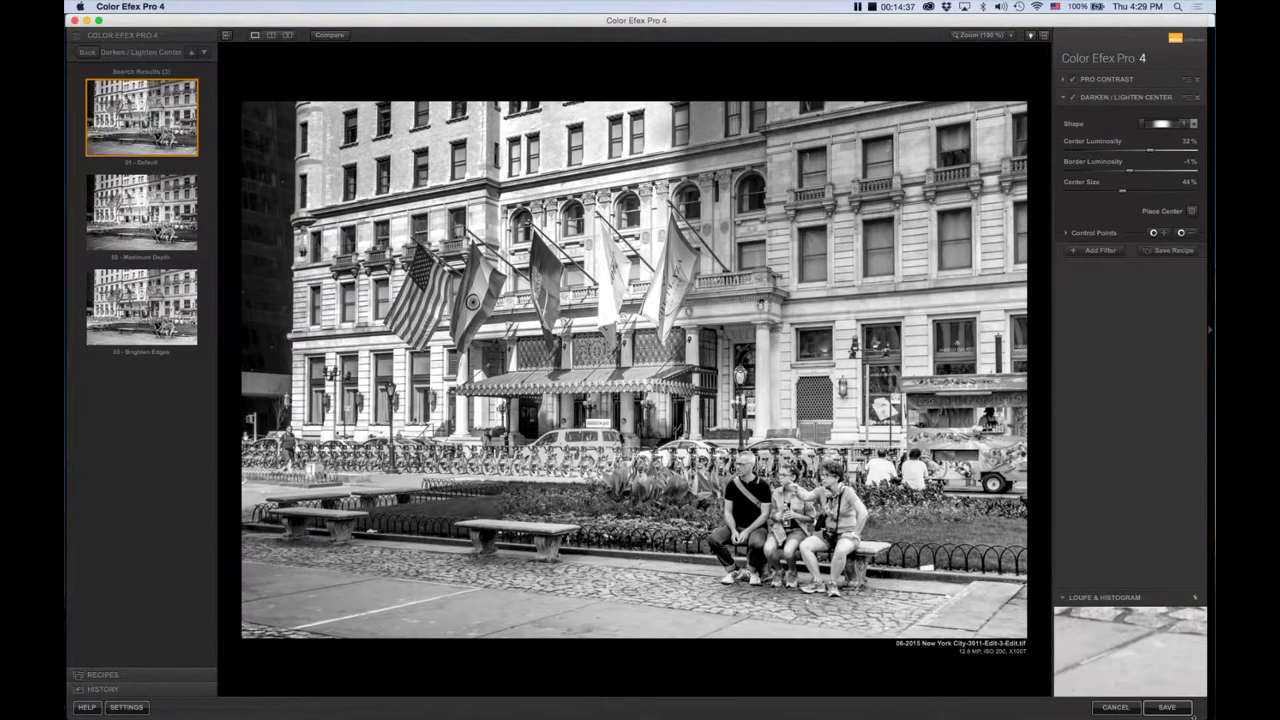
mouse_move(1126, 710)
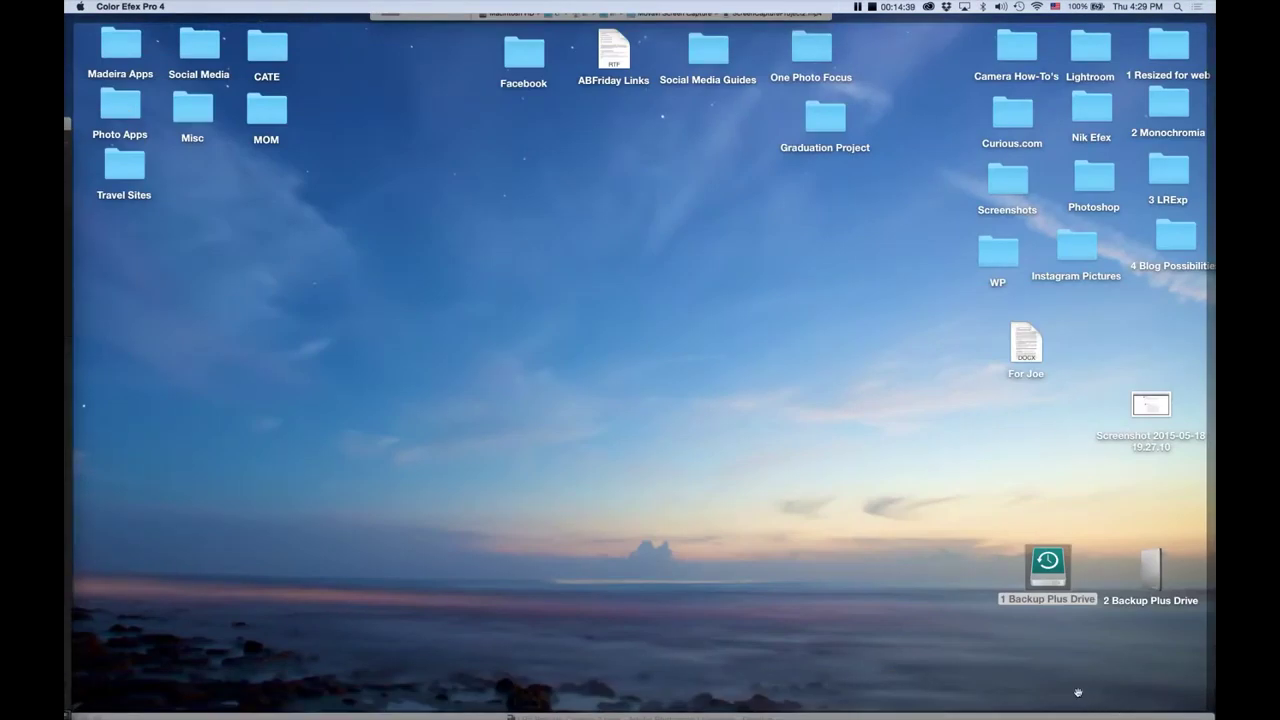
key("F11")
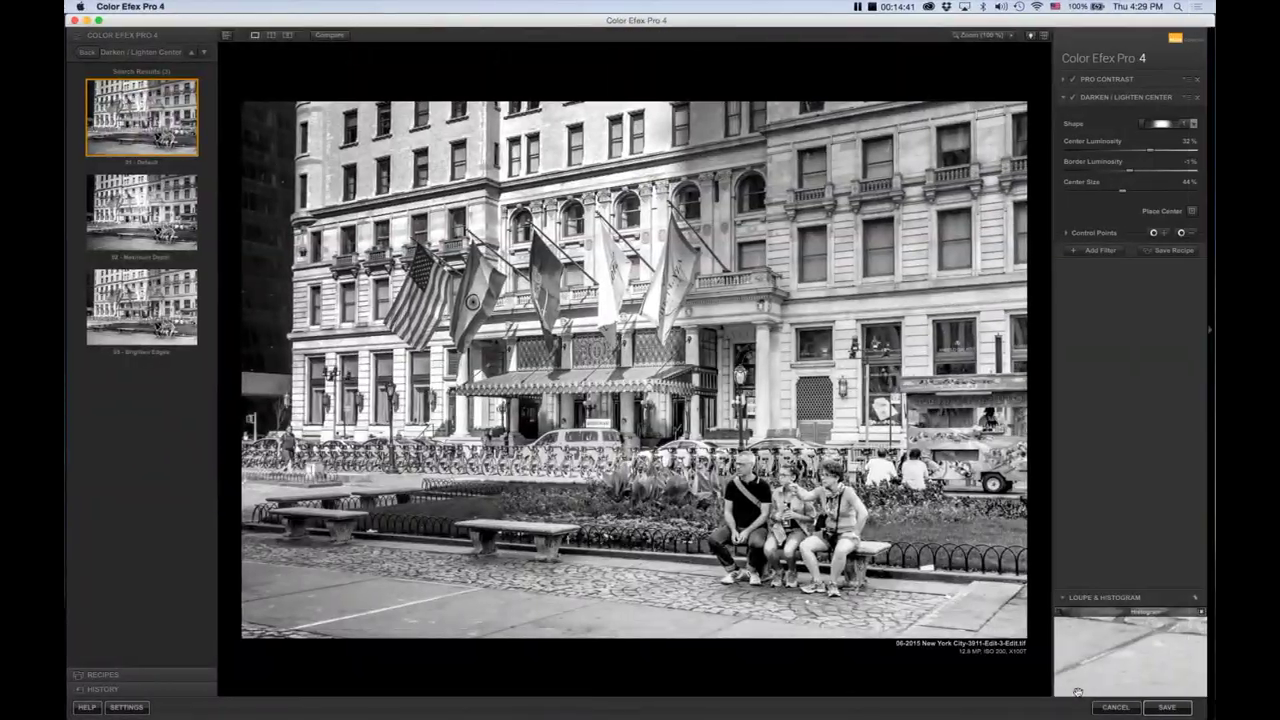
Save the Color Efex result back to Lightroom and lower its Exposure to -0.10.
left_click(1166, 708)
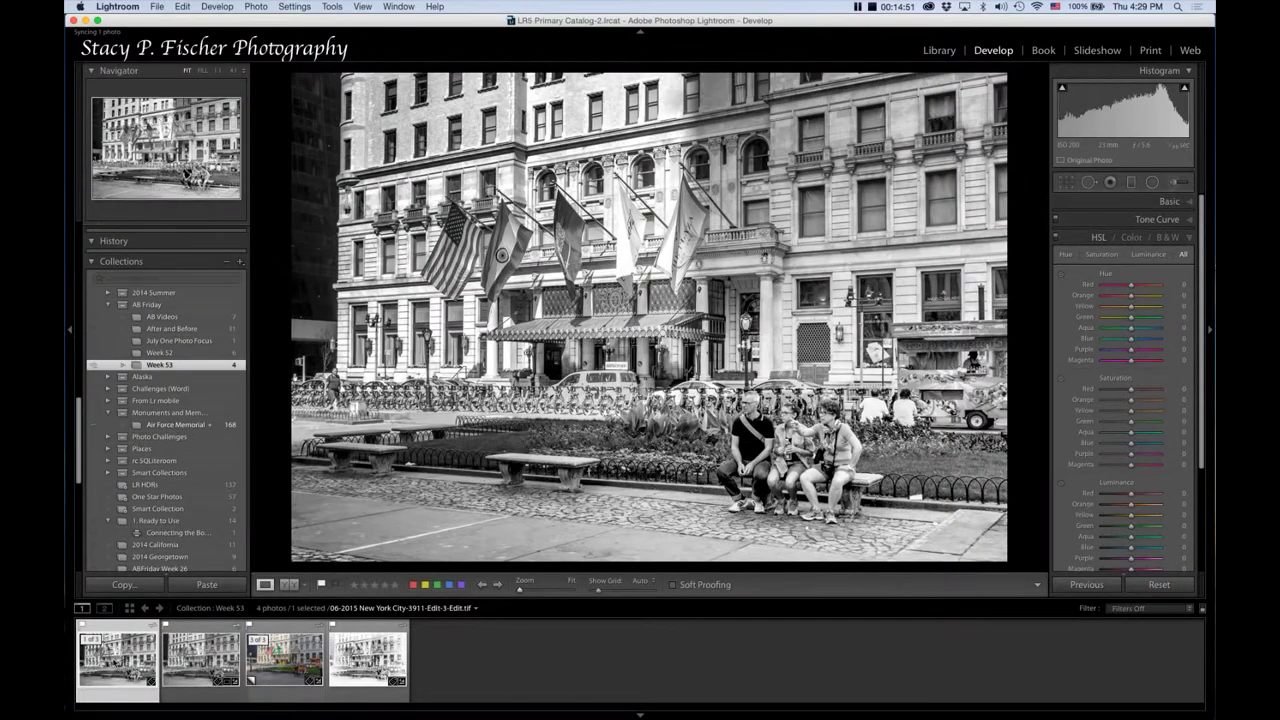
left_click(1190, 203)
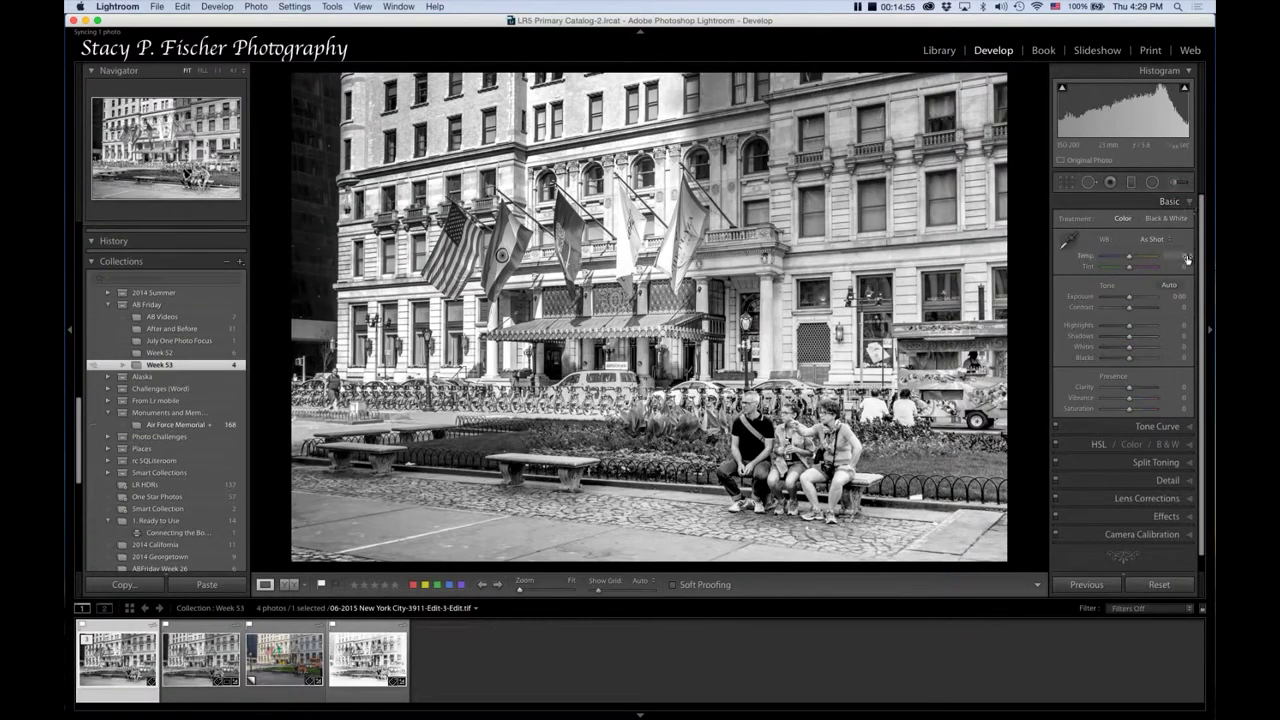
left_click_drag(1180, 297, 1169, 297)
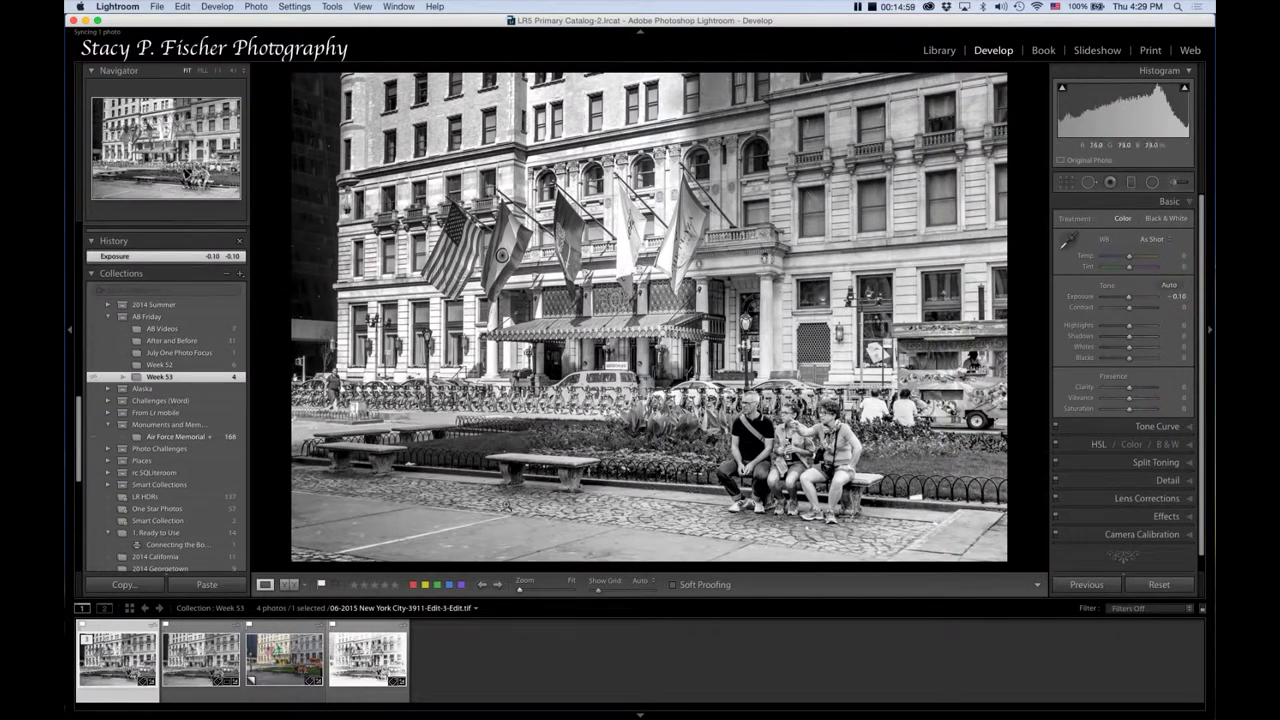
Open a copy with Lightroom adjustments in Silver Efex Pro 2.
right_click(130, 662)
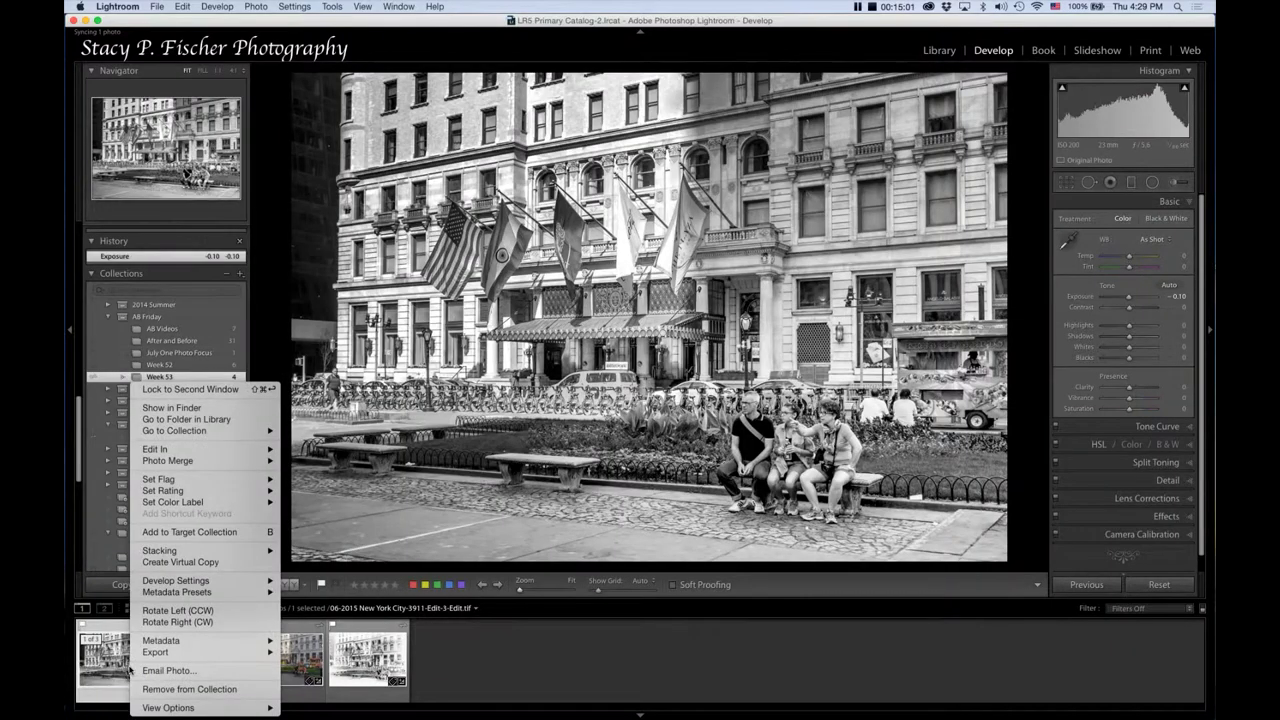
mouse_move(268, 457)
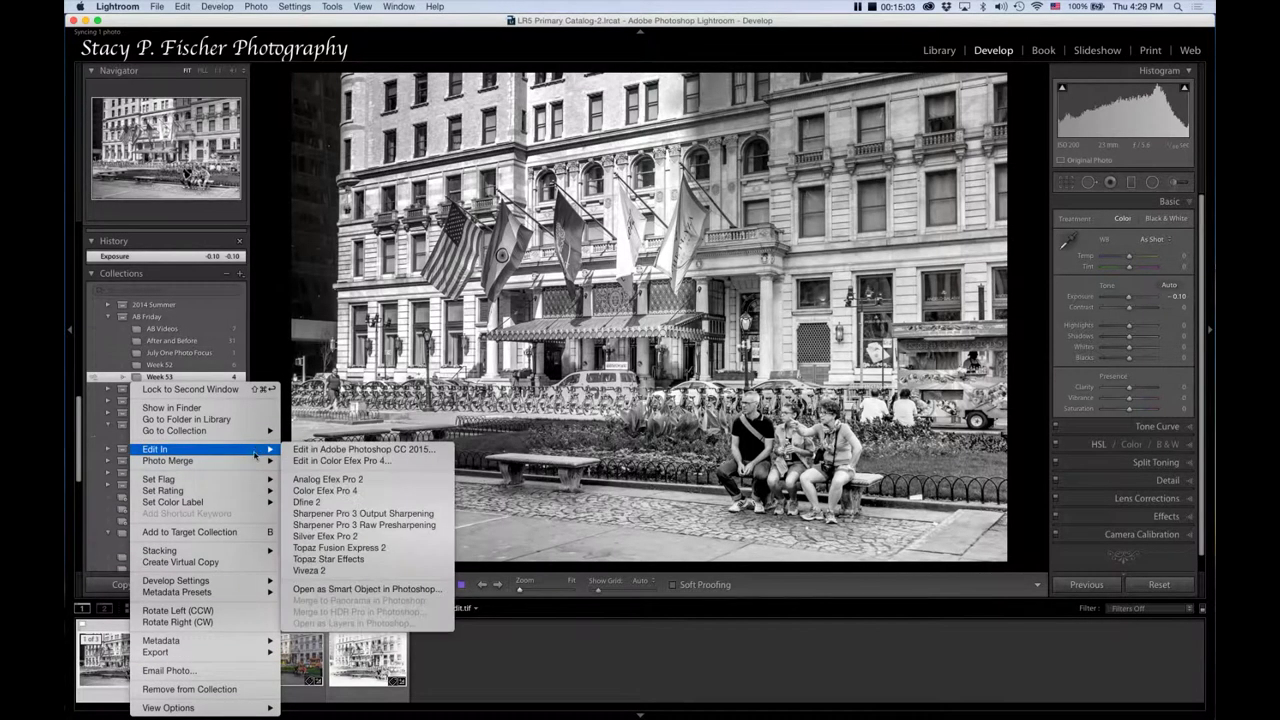
left_click(326, 537)
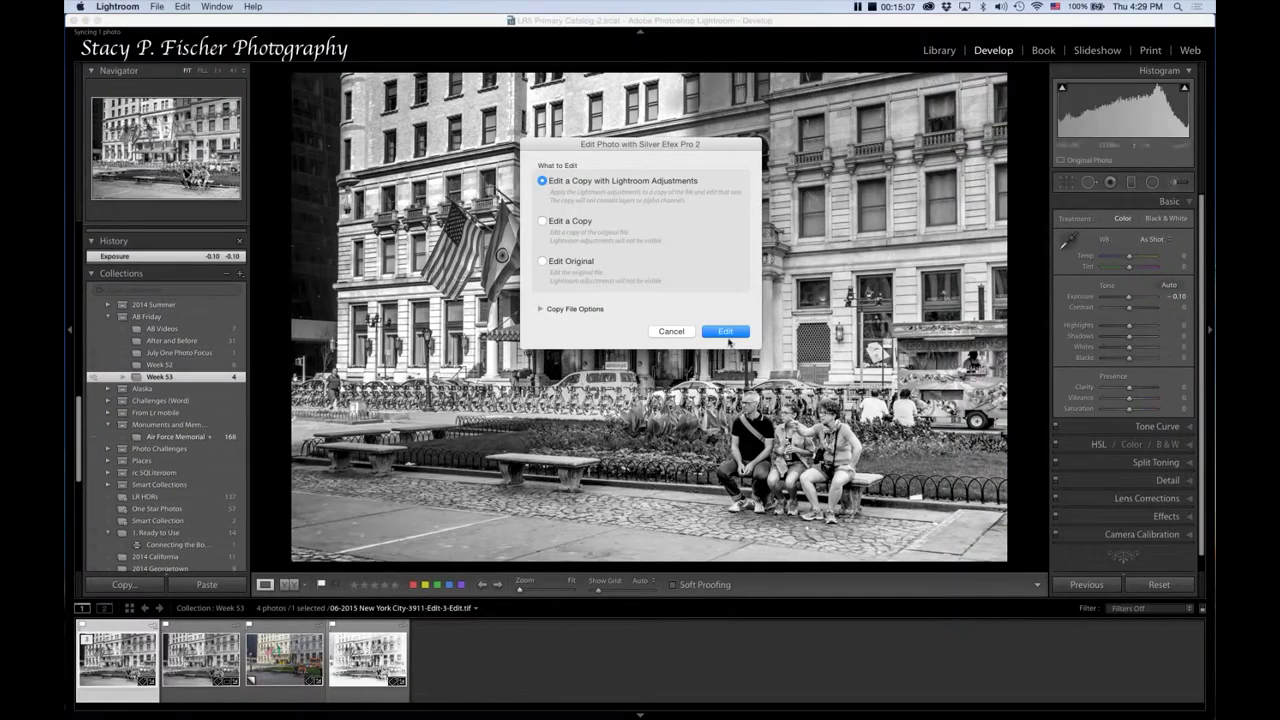
left_click(726, 333)
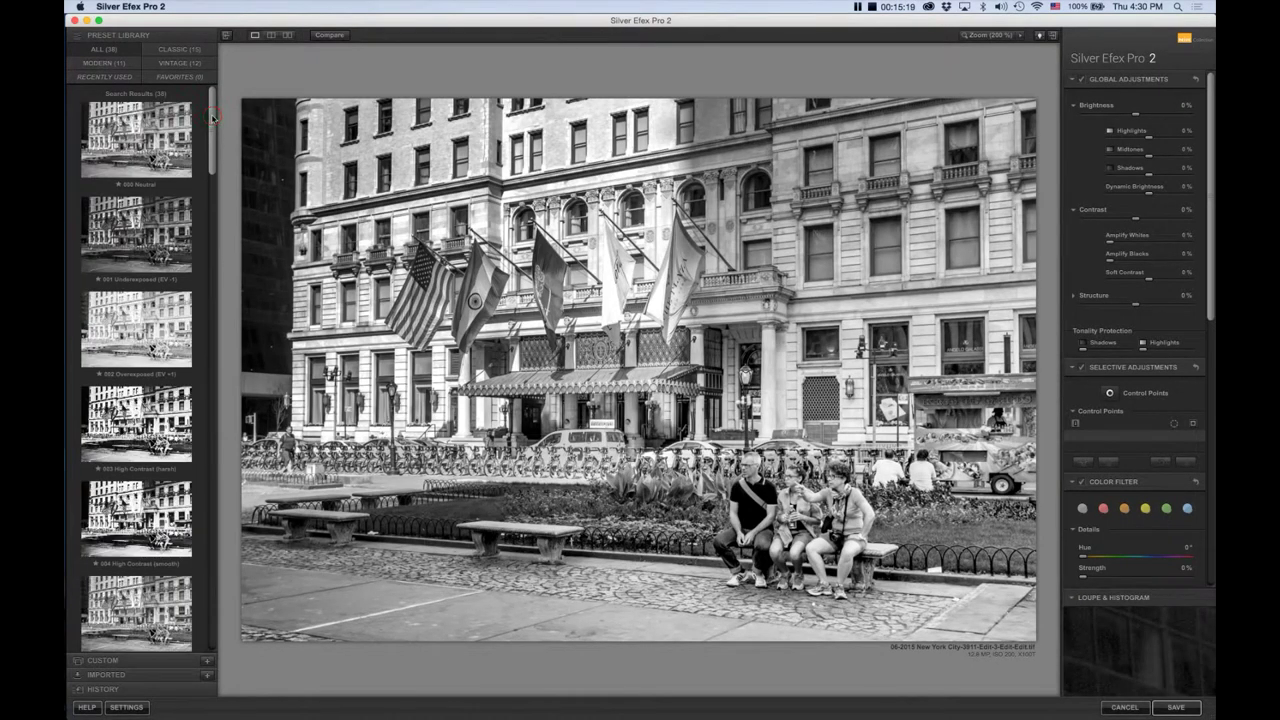
Apply the 036 Antique Plate II preset, switch toning to Neutral, and save back to Lightroom.
left_click_drag(212, 118, 212, 565)
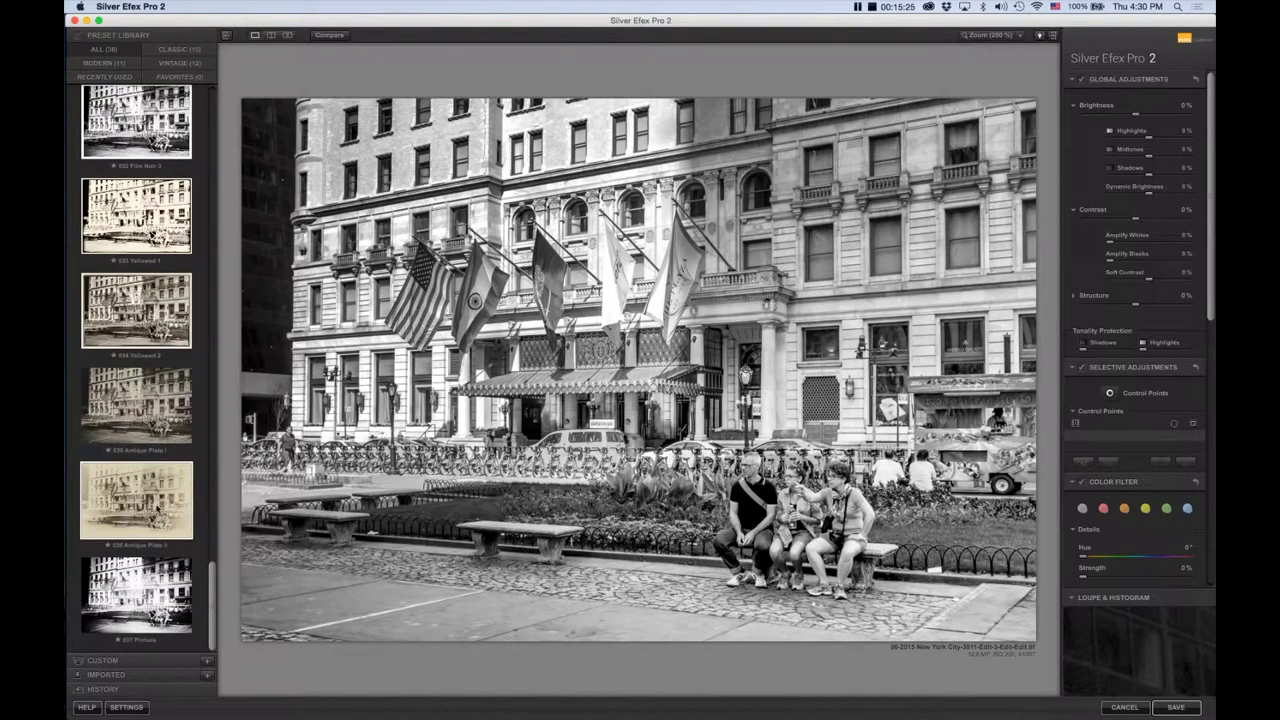
left_click(157, 508)
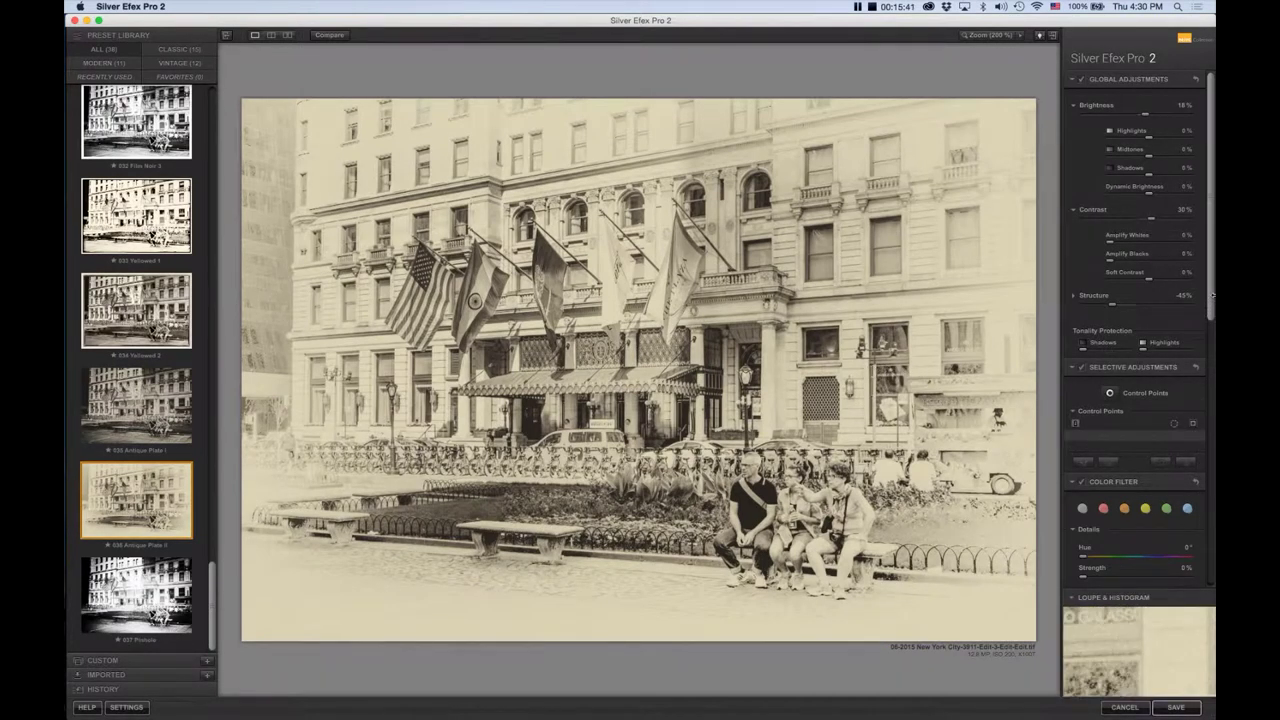
left_click_drag(1211, 297, 1212, 572)
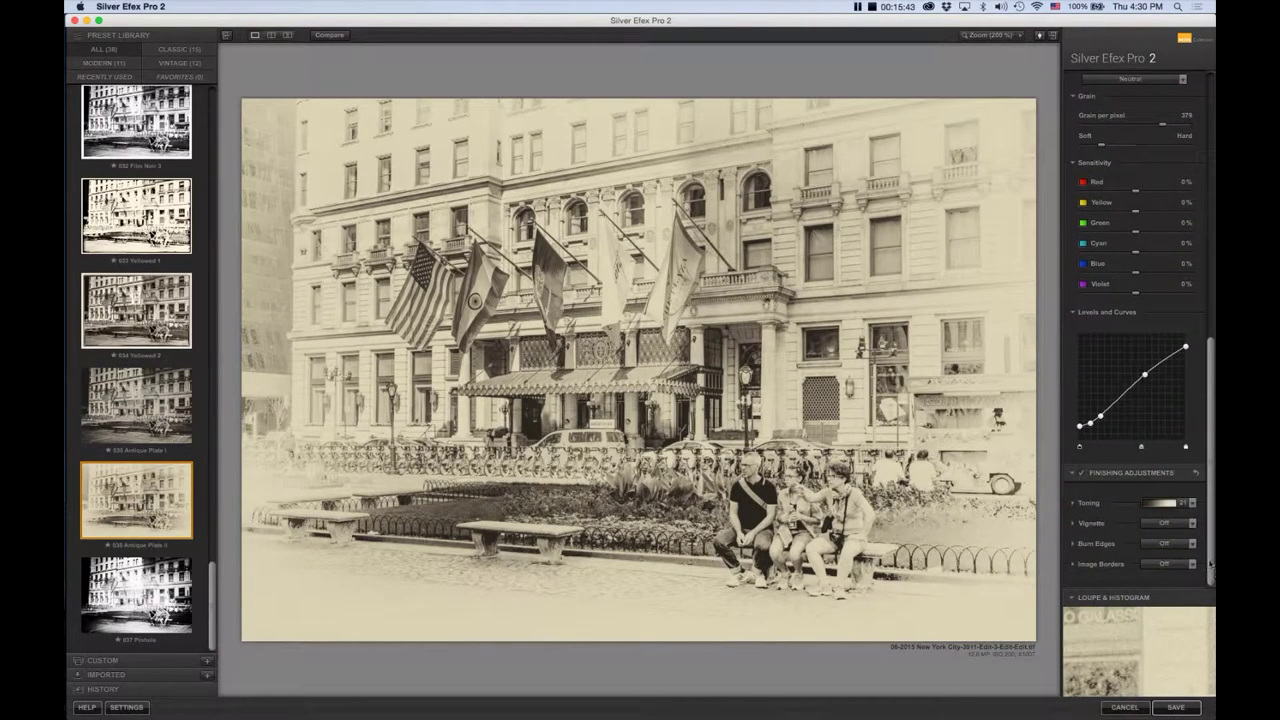
left_click(1192, 508)
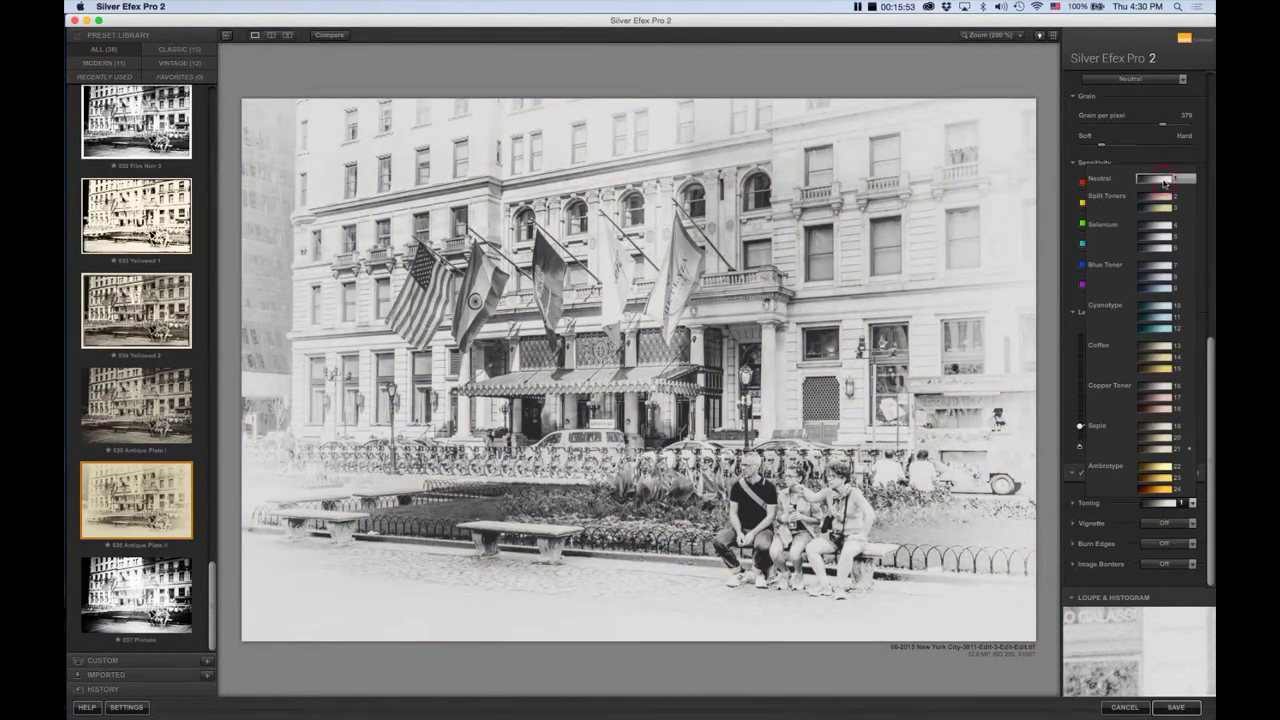
left_click(1164, 182)
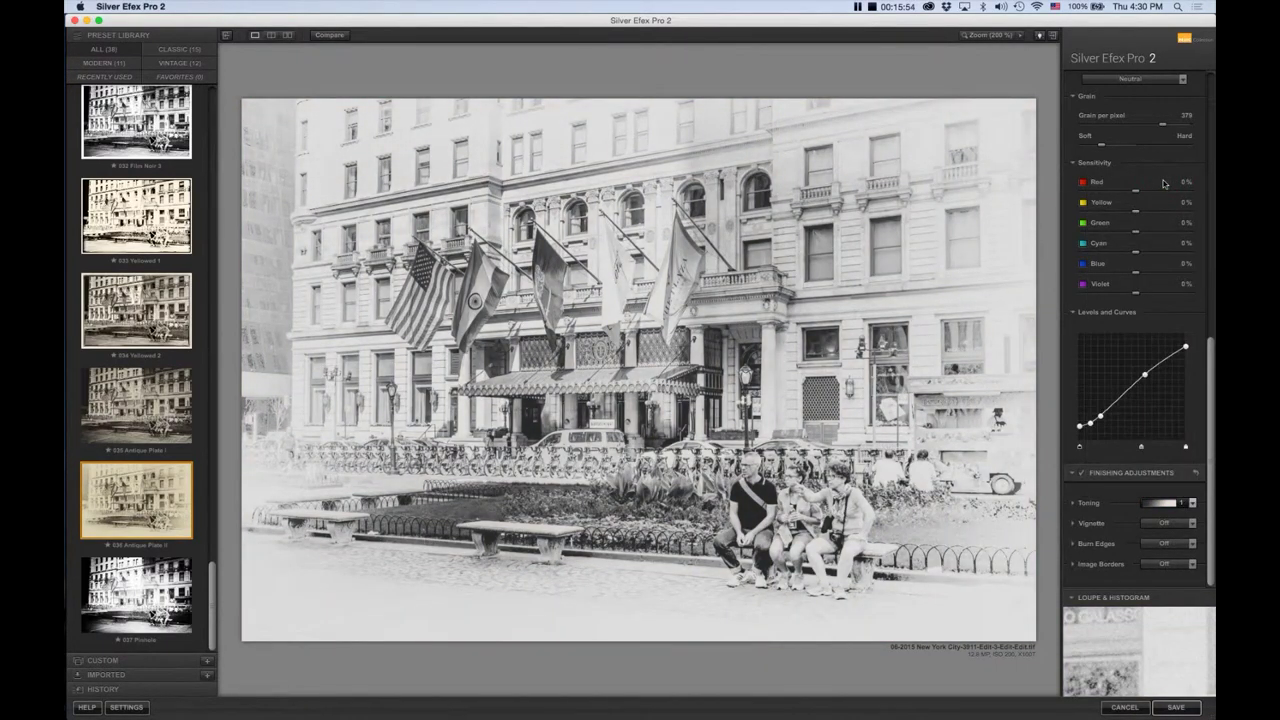
left_click(1175, 708)
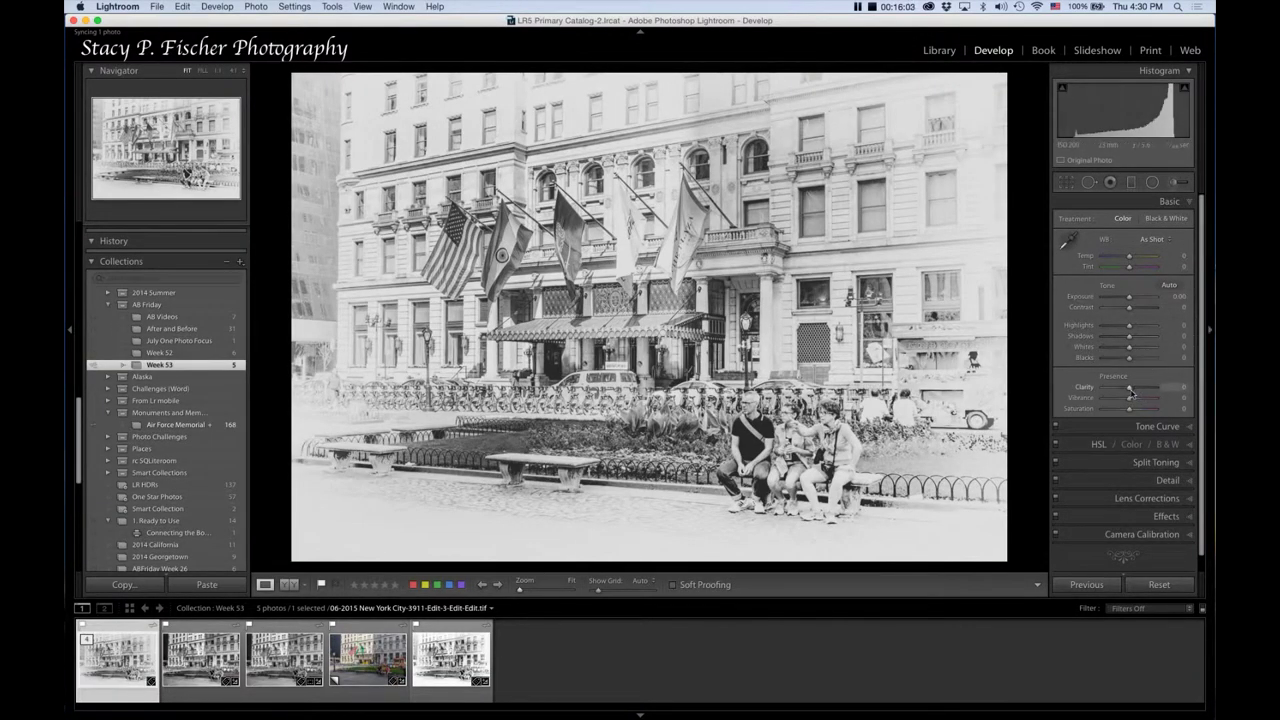
Raise Clarity to +40 on the Silver Efex black-and-white copy.
left_click_drag(1131, 393, 1139, 394)
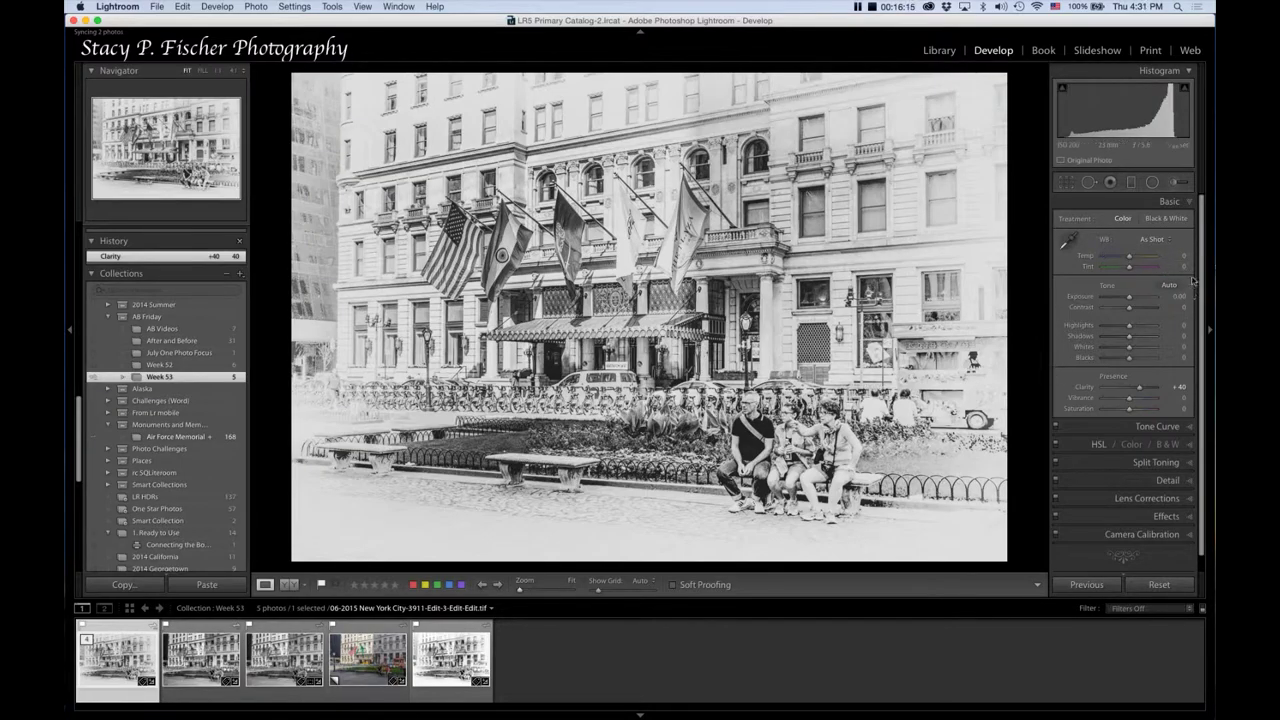
At 1:1 zoom, set luminance noise reduction to 46 with detail 60, then return to Fit view.
left_click(1190, 486)
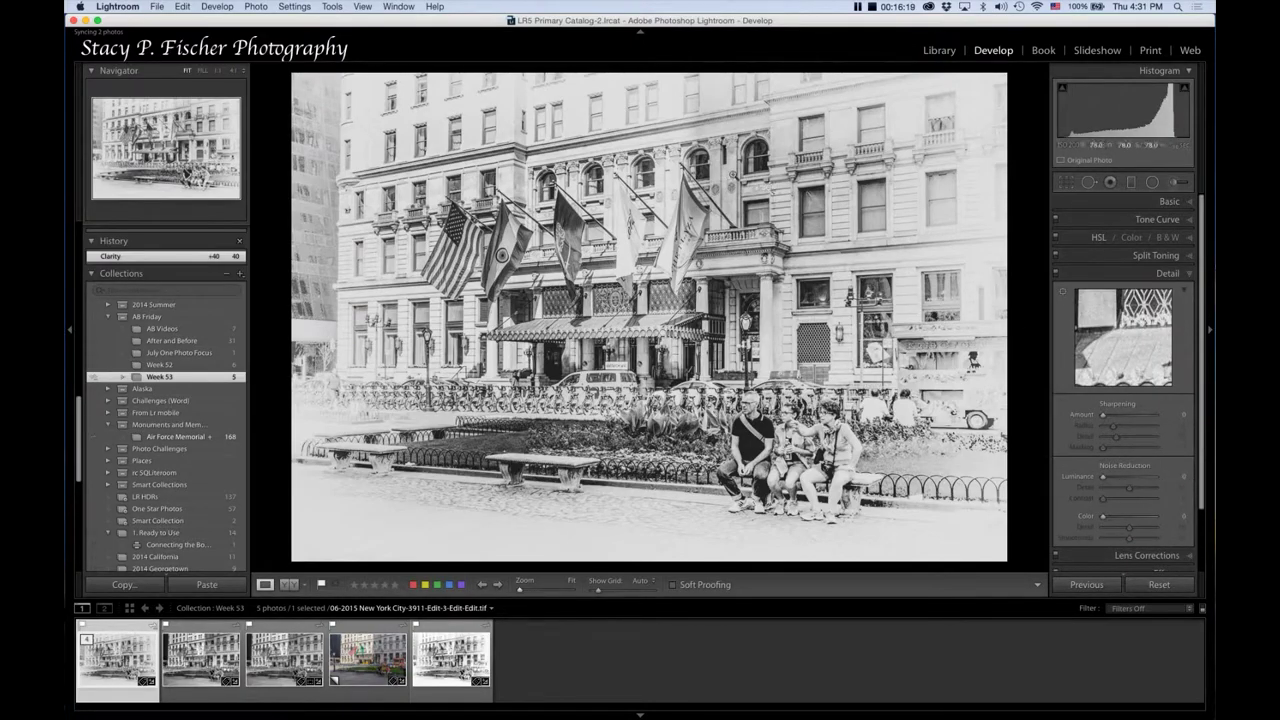
left_click(730, 175)
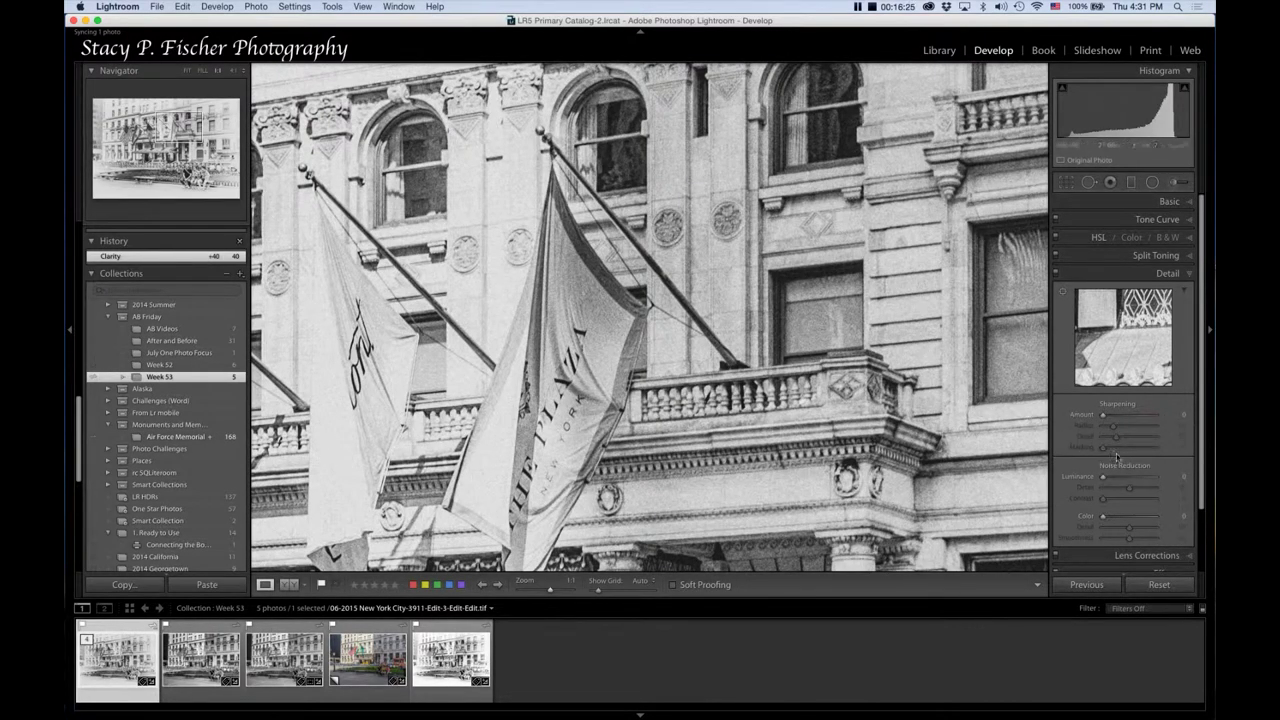
left_click_drag(1103, 479, 1116, 480)
mouse_move(1121, 478)
left_mouse_down()
mouse_move(1094, 474)
mouse_move(1126, 479)
left_mouse_up()
left_click_drag(1126, 479, 1126, 480)
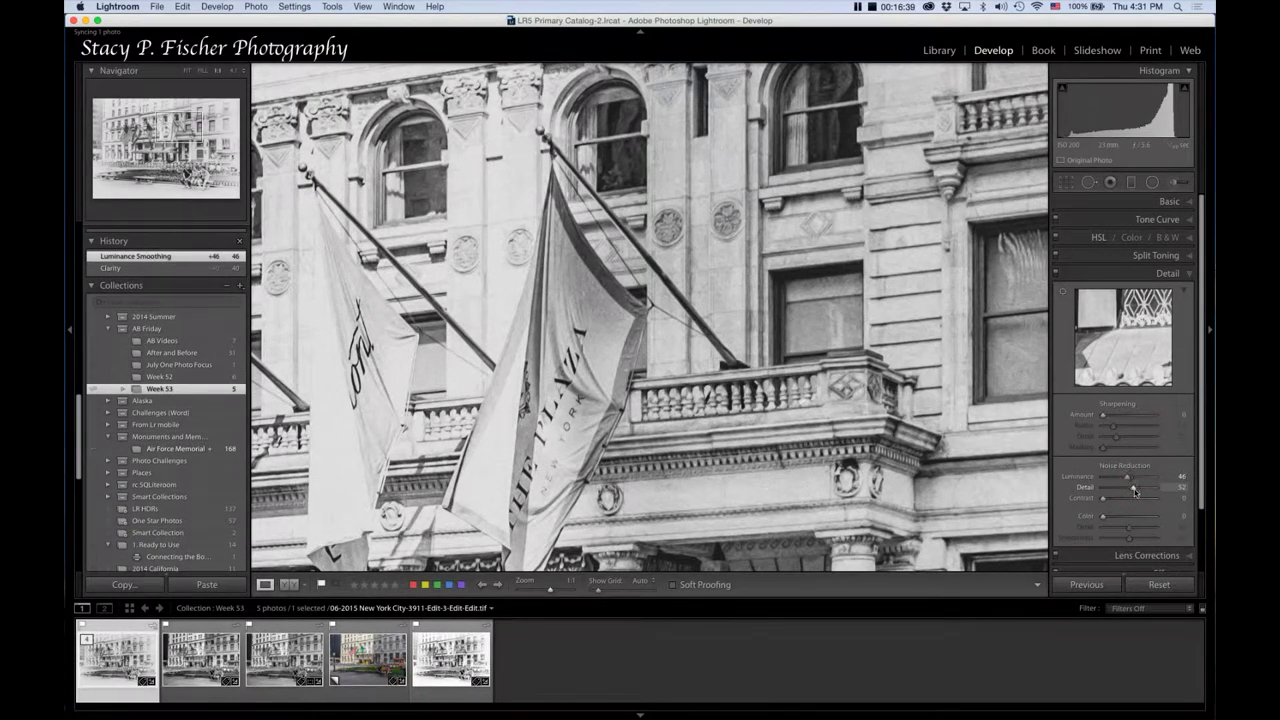
left_click_drag(1134, 491, 1136, 492)
left_click_drag(1137, 492, 1135, 491)
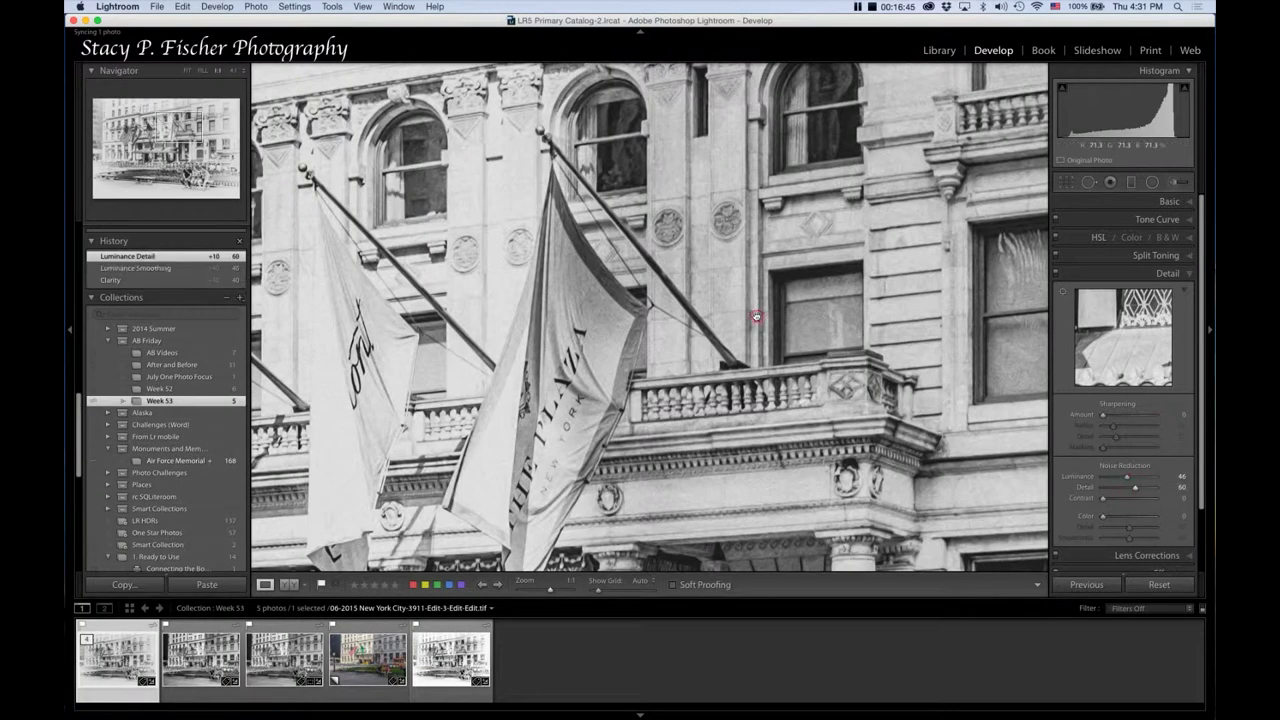
left_click(798, 326)
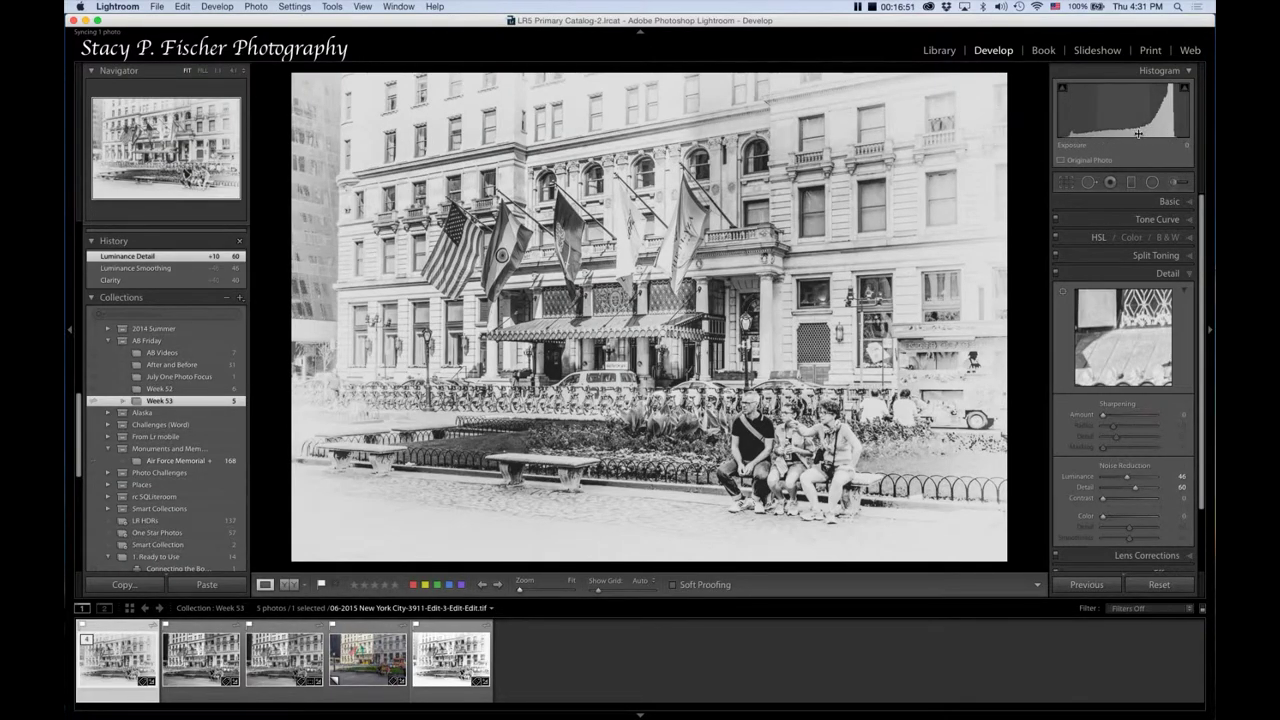
In the Basic panel, set Highlights to +100, Whites to +27 and Blacks to -47.
left_click(1170, 202)
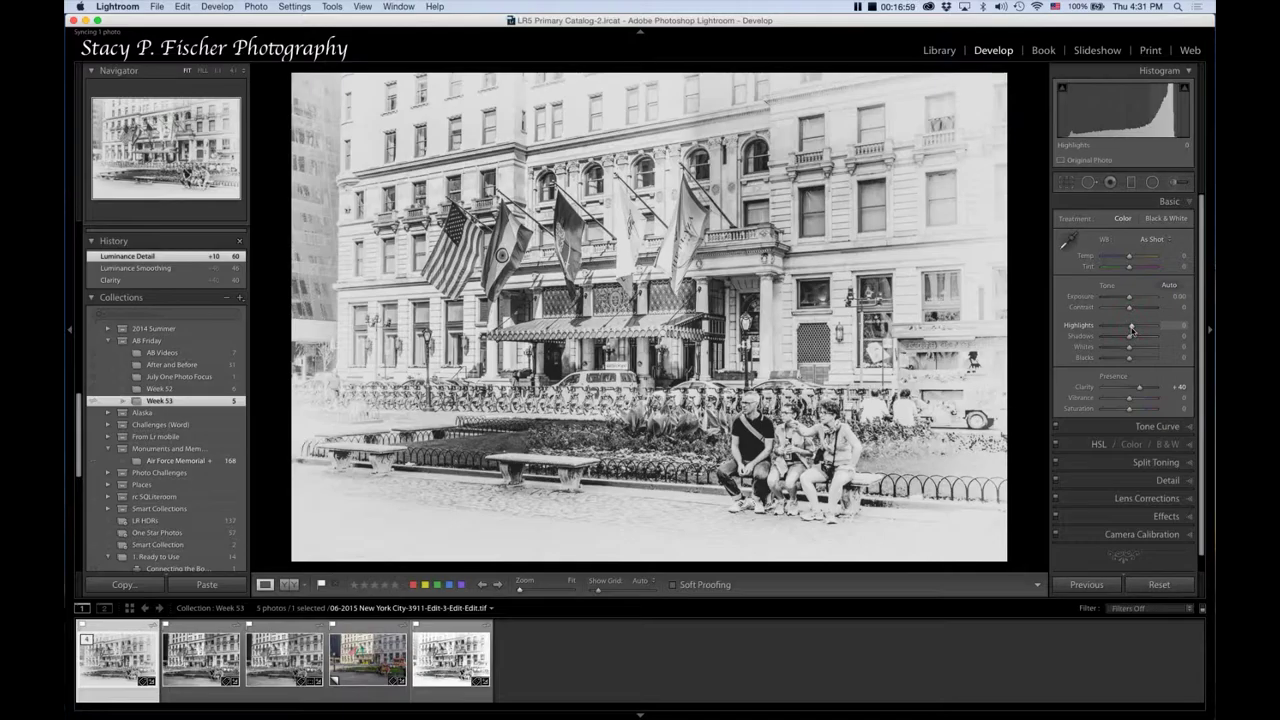
left_click_drag(1131, 330, 1170, 333)
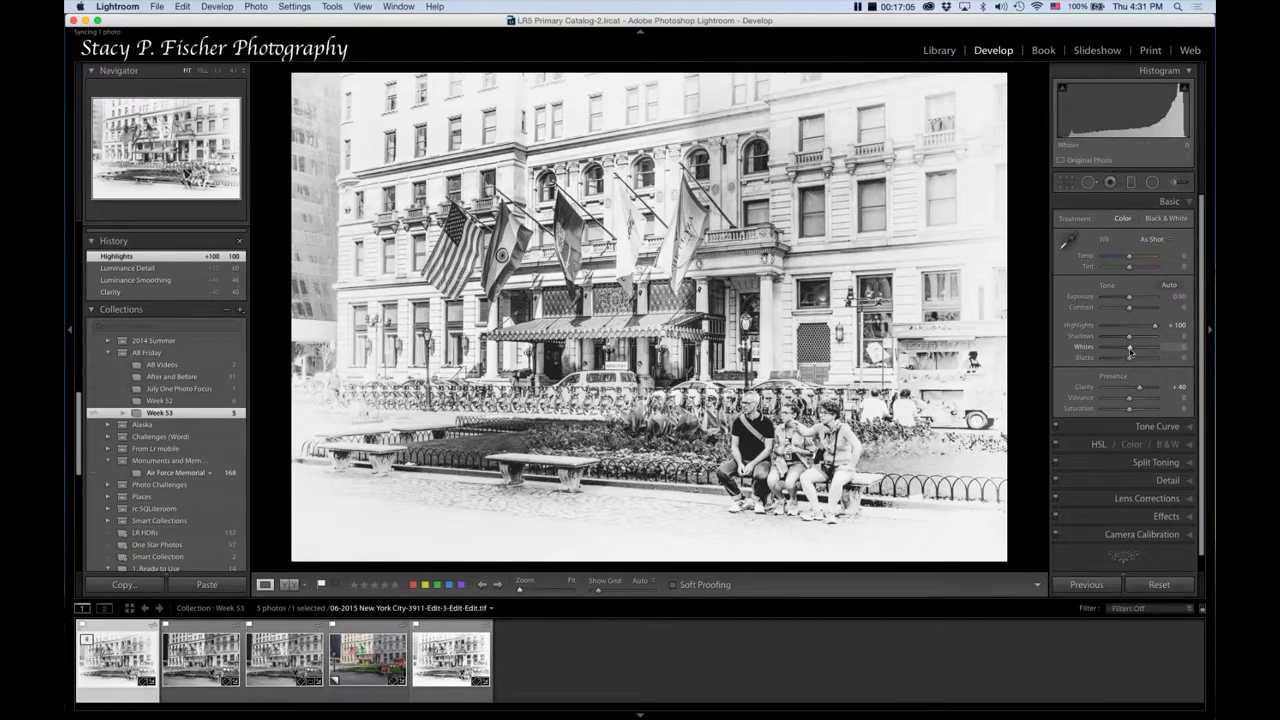
left_click_drag(1130, 352, 1135, 351)
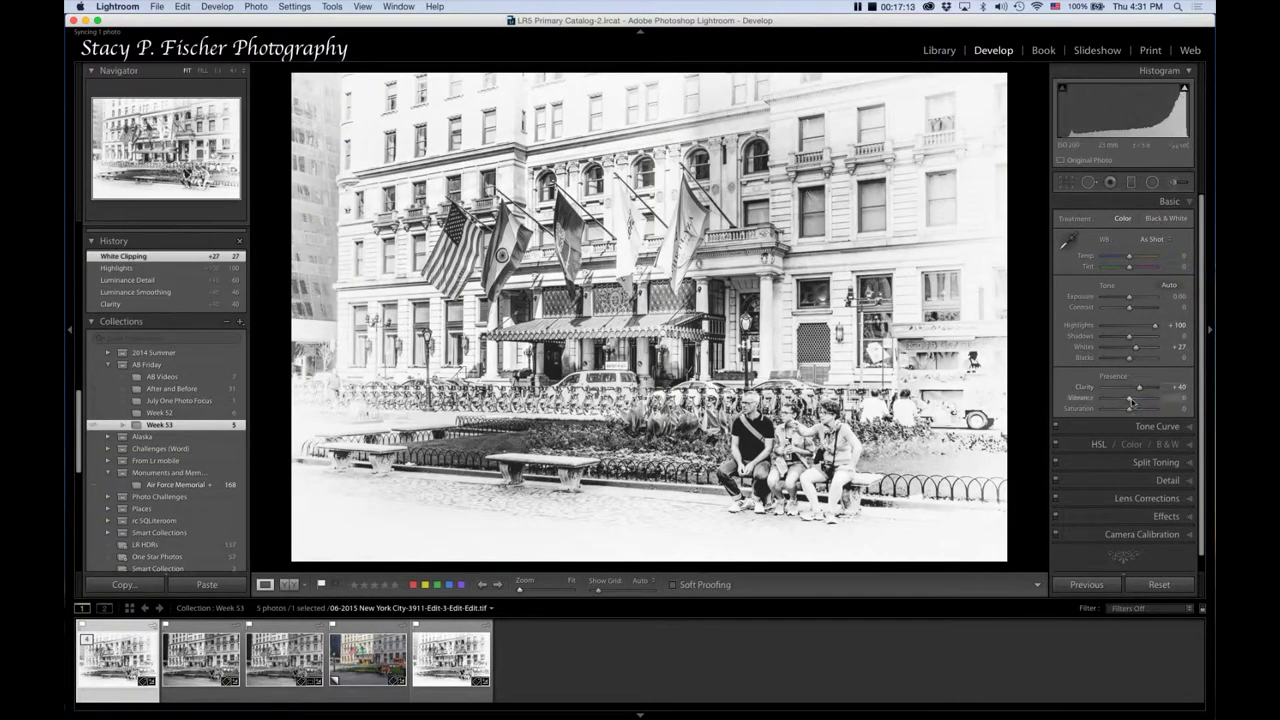
left_click_drag(1129, 358, 1117, 360)
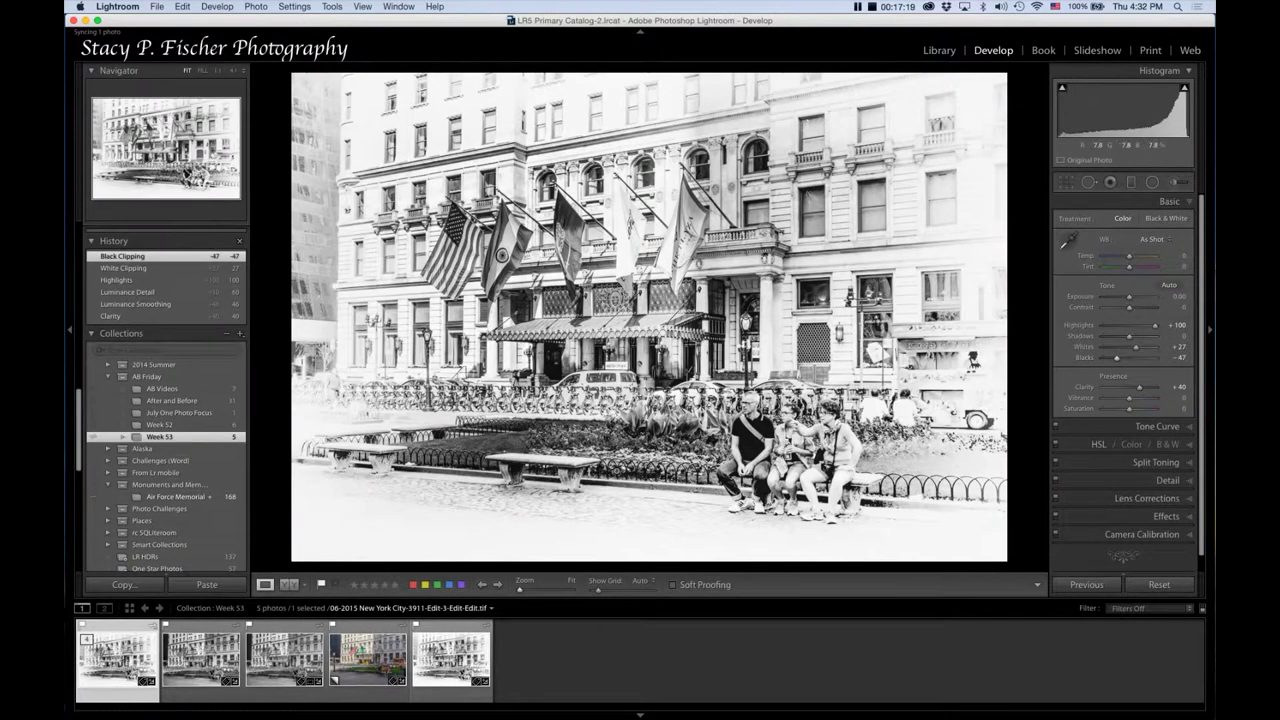
key("backslash")
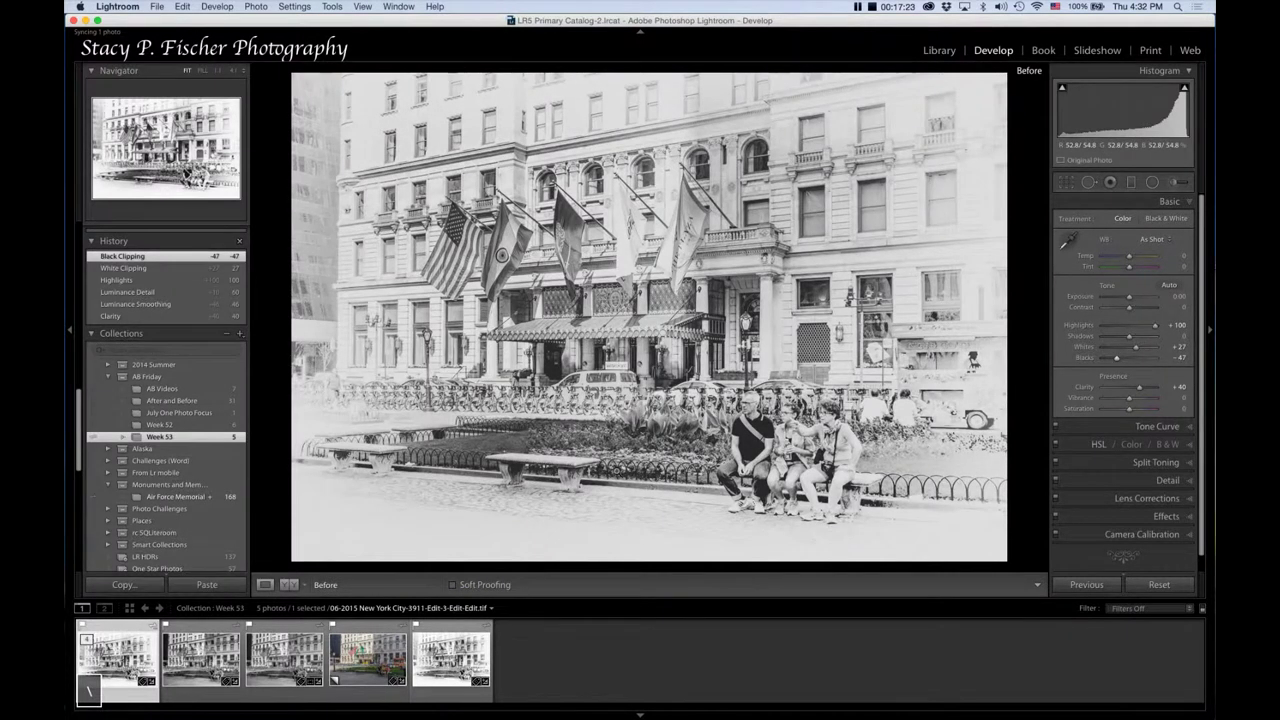
key("backslash")
key("backslash")
key("backslash")
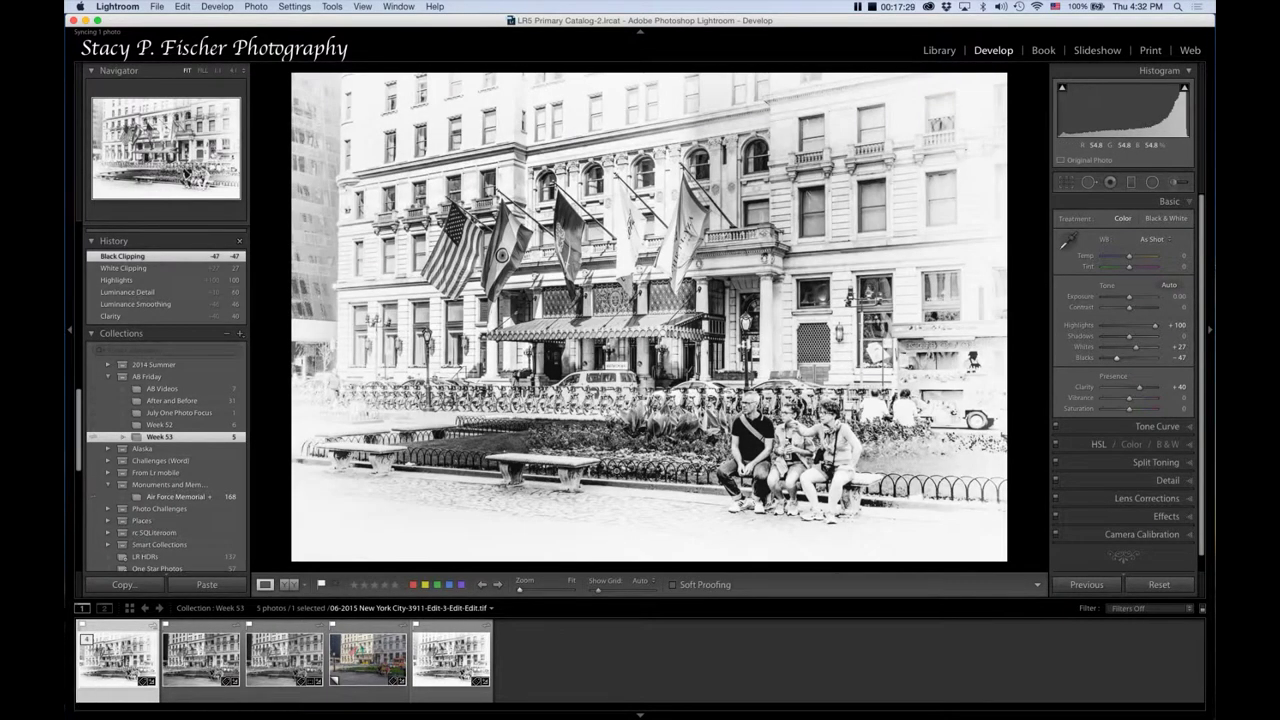
key("backslash")
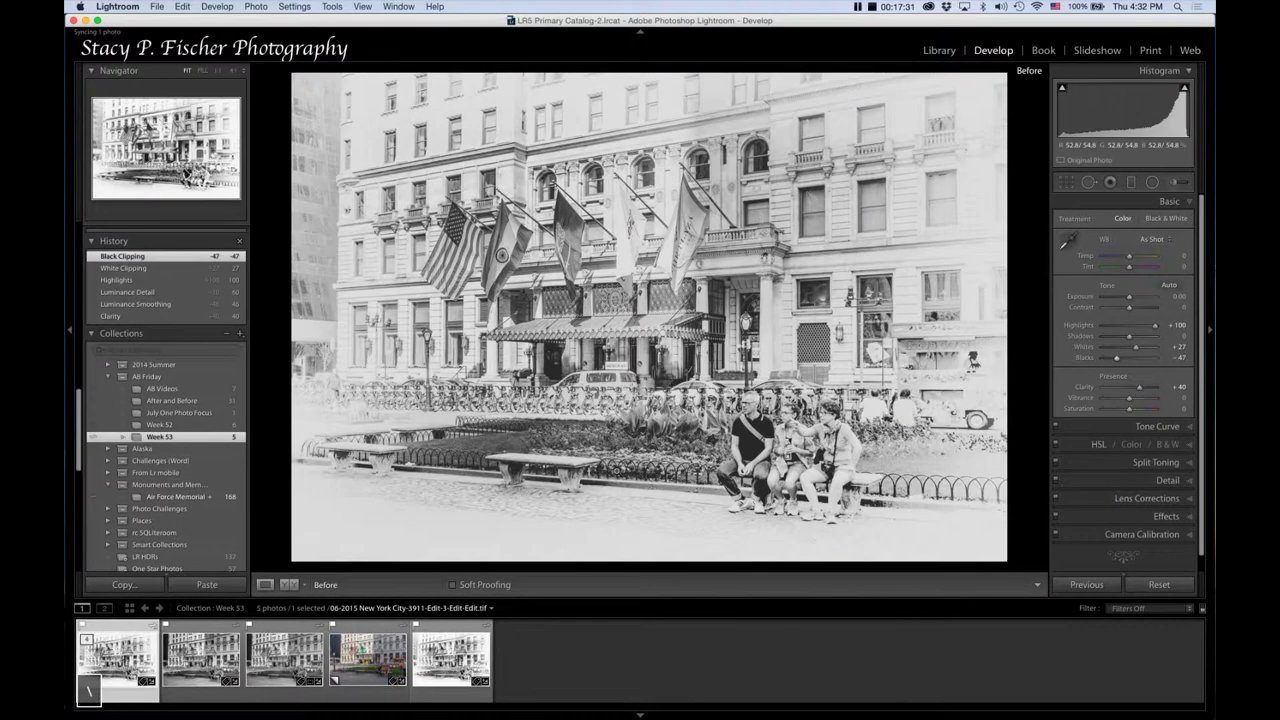
key("backslash")
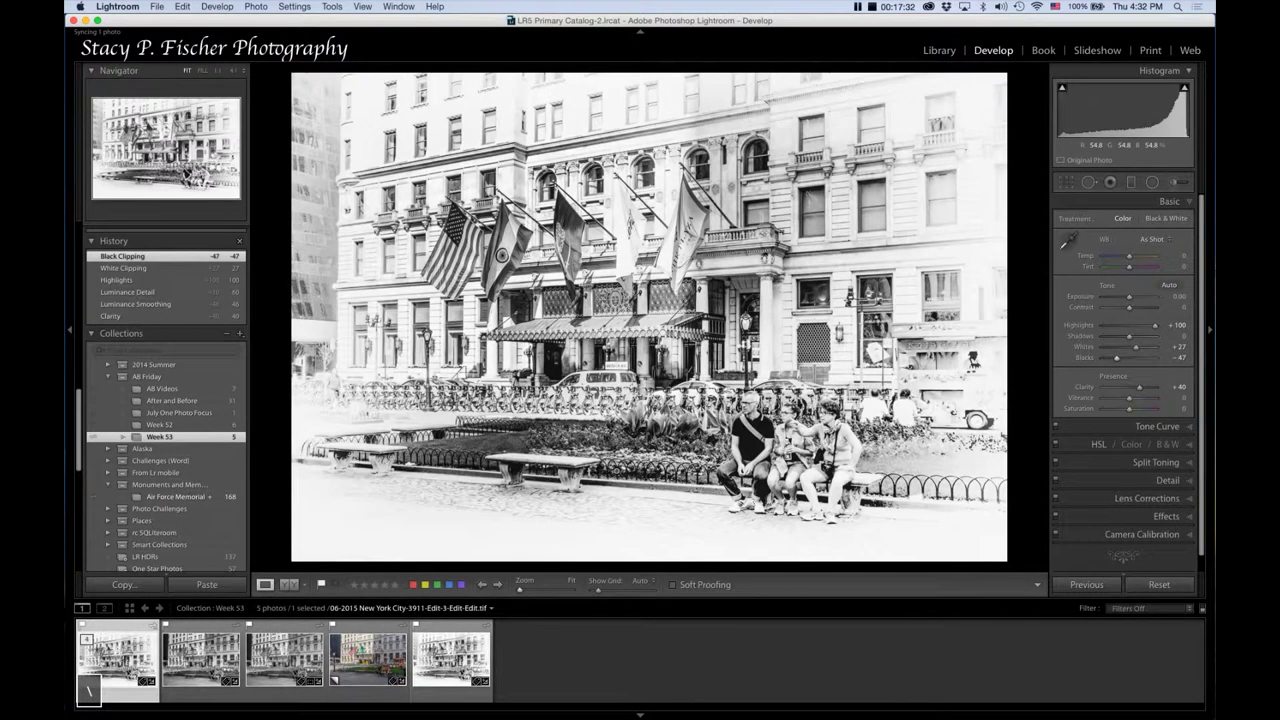
Show the colour virtual copy at its creation state, then view the first and second black-and-white versions.
left_click(377, 655)
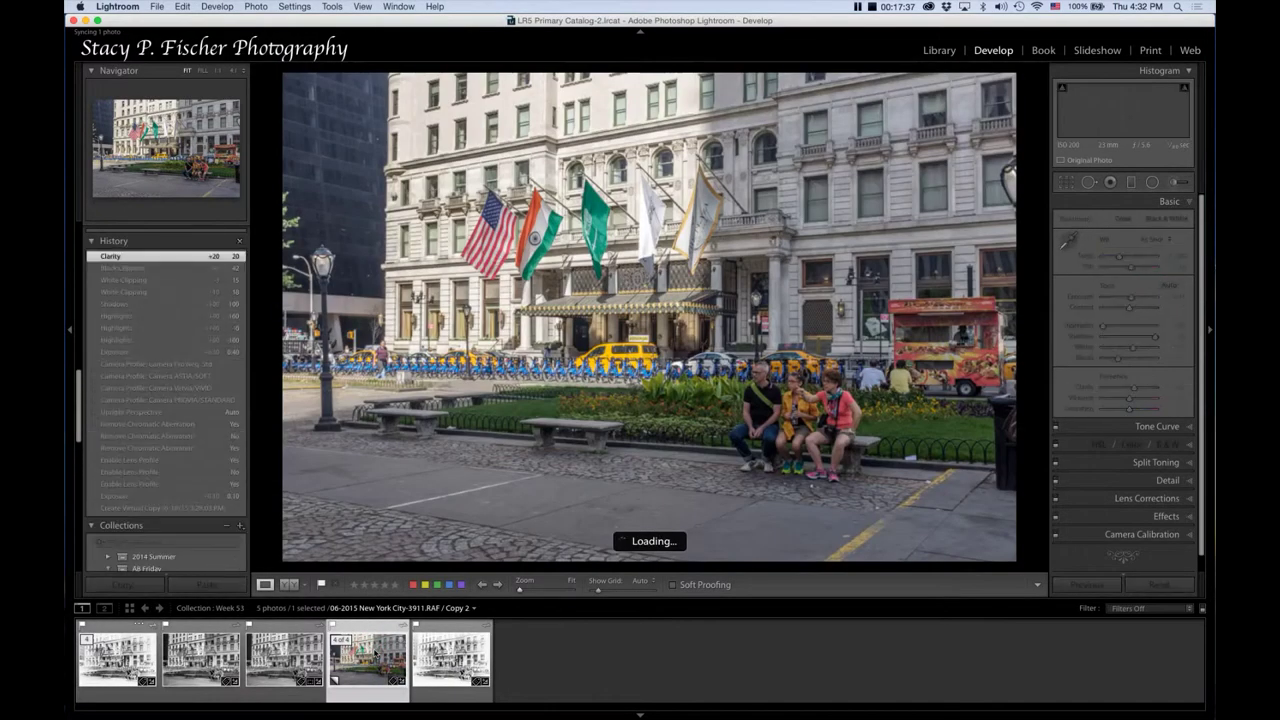
left_click(189, 511)
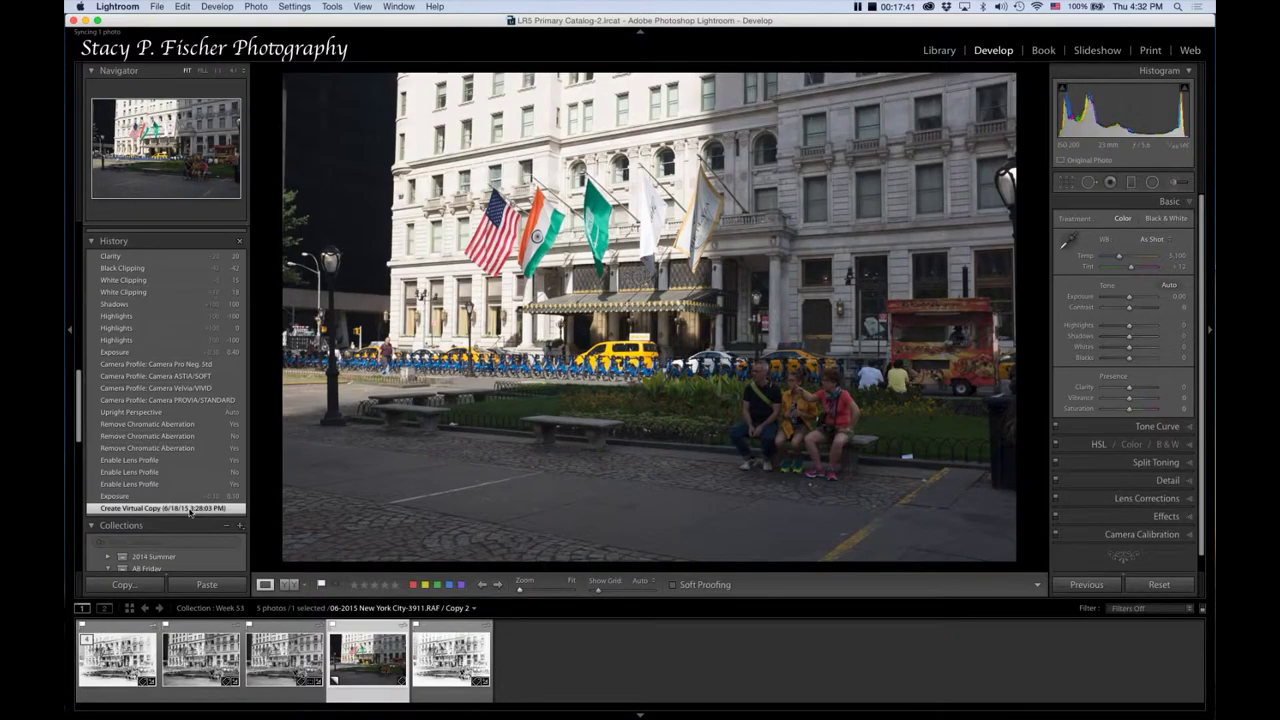
left_click(127, 660)
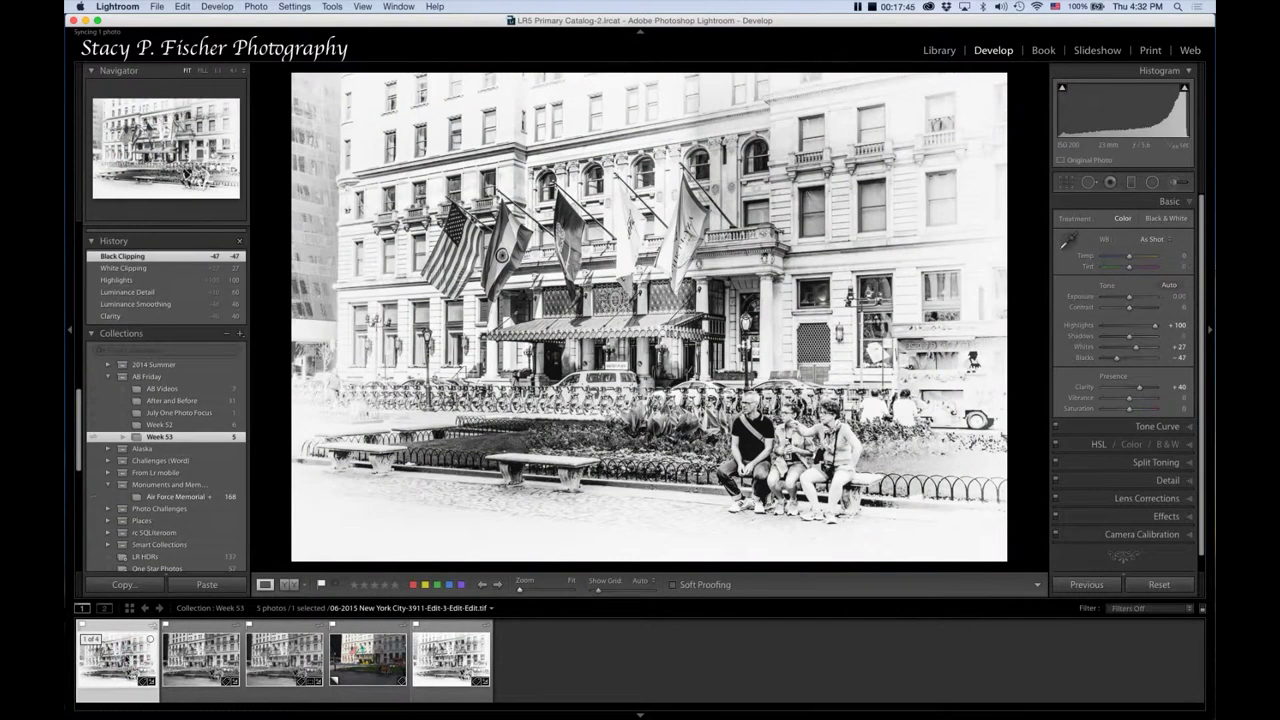
left_click(201, 655)
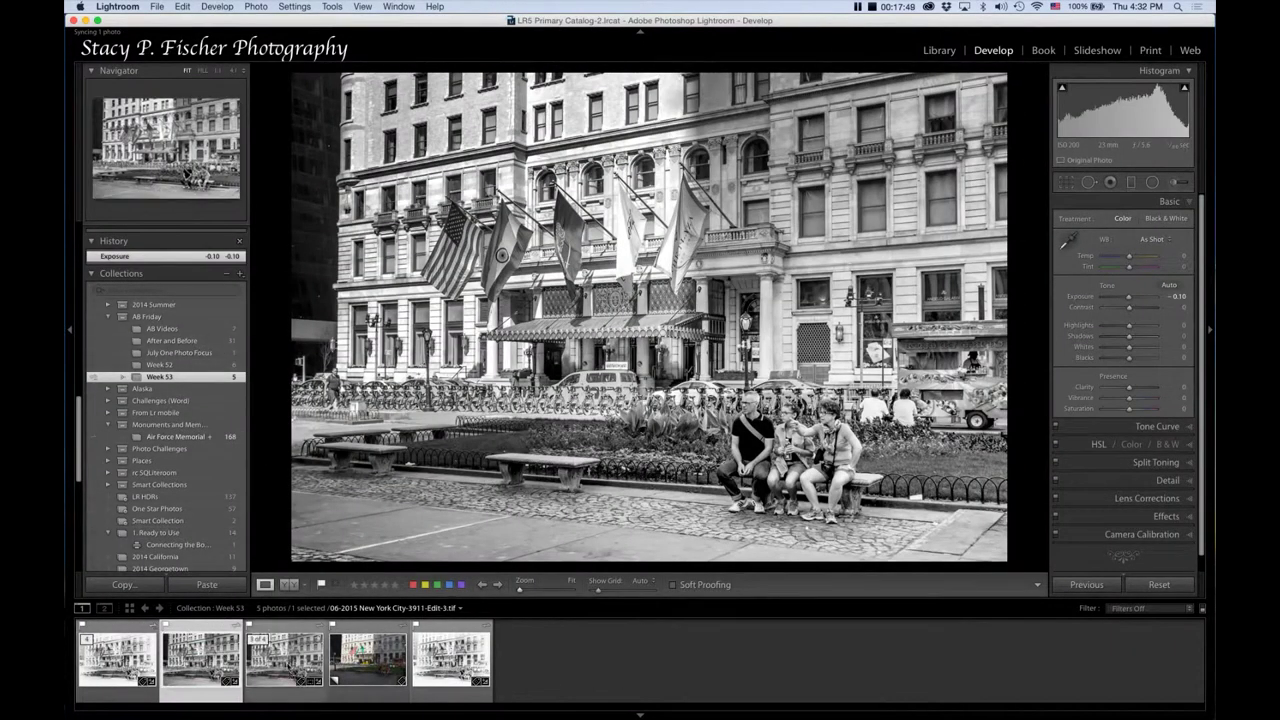
Show the third version before its black-and-white conversion, then return to the final black-and-white edit.
left_click(282, 653)
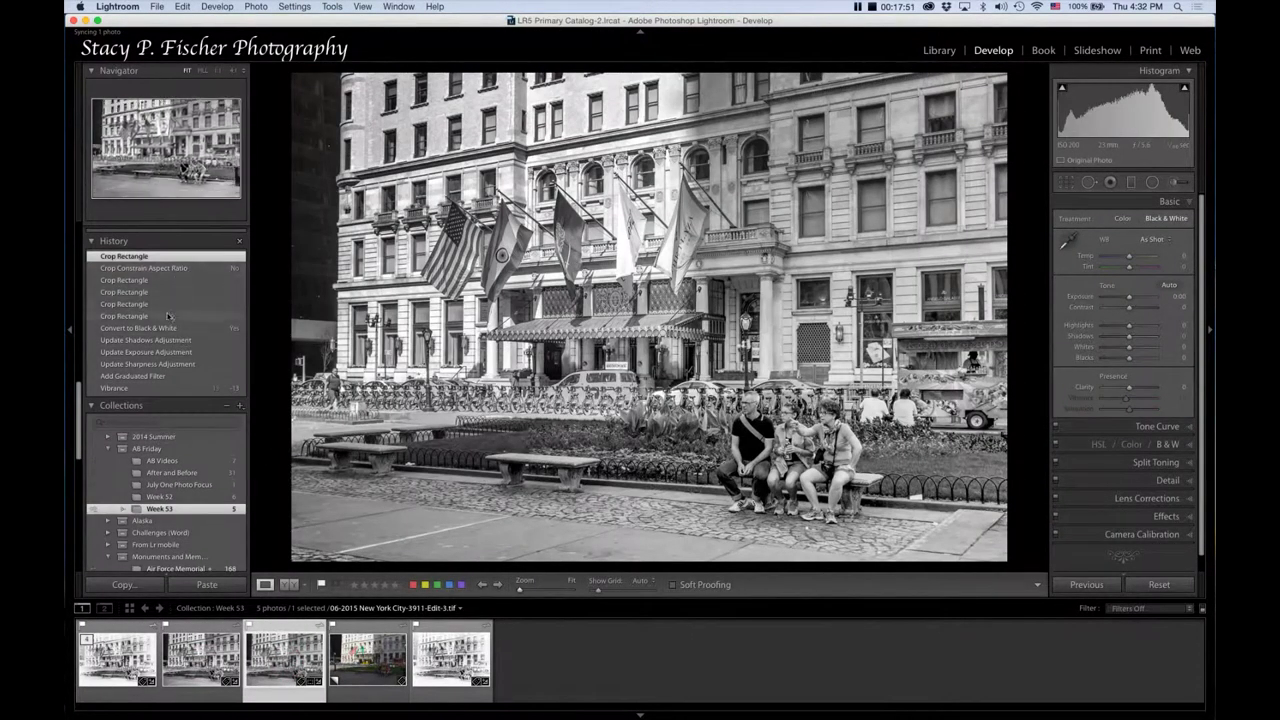
left_click(177, 341)
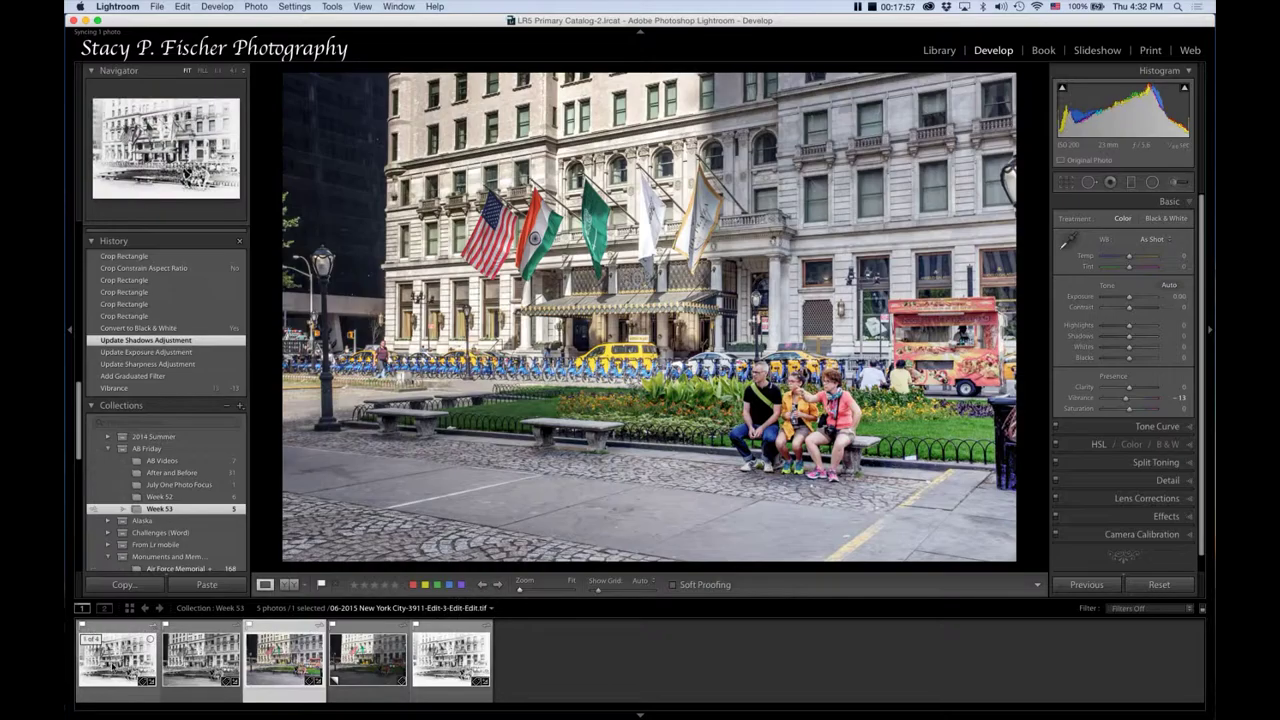
left_click(115, 668)
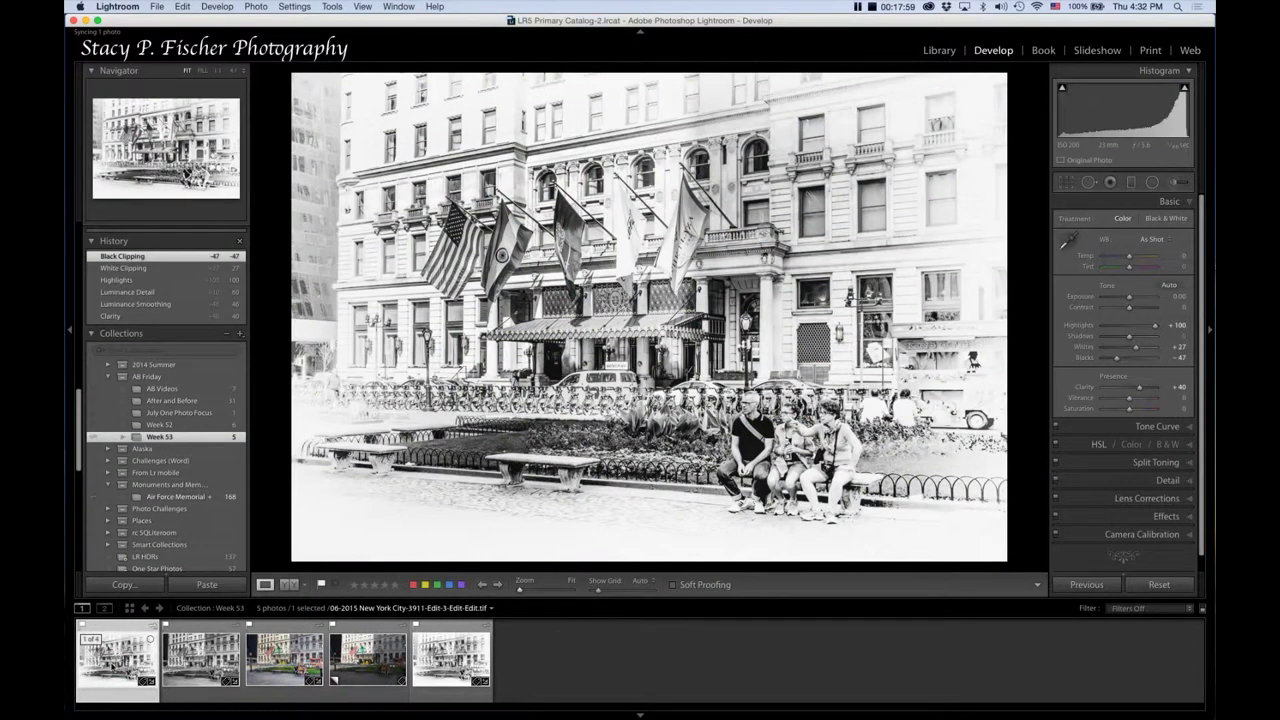